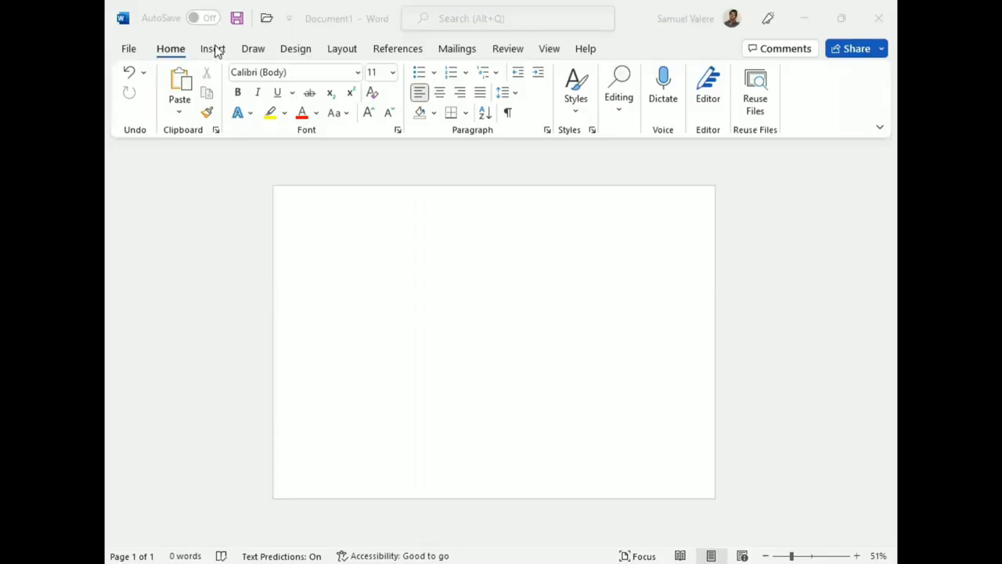
Step: Draw a rectangle that covers the whole page, up to the top edge
{"action": "left_click", "coordinate": [213, 49]}
{"action": "left_click", "coordinate": [278, 72]}
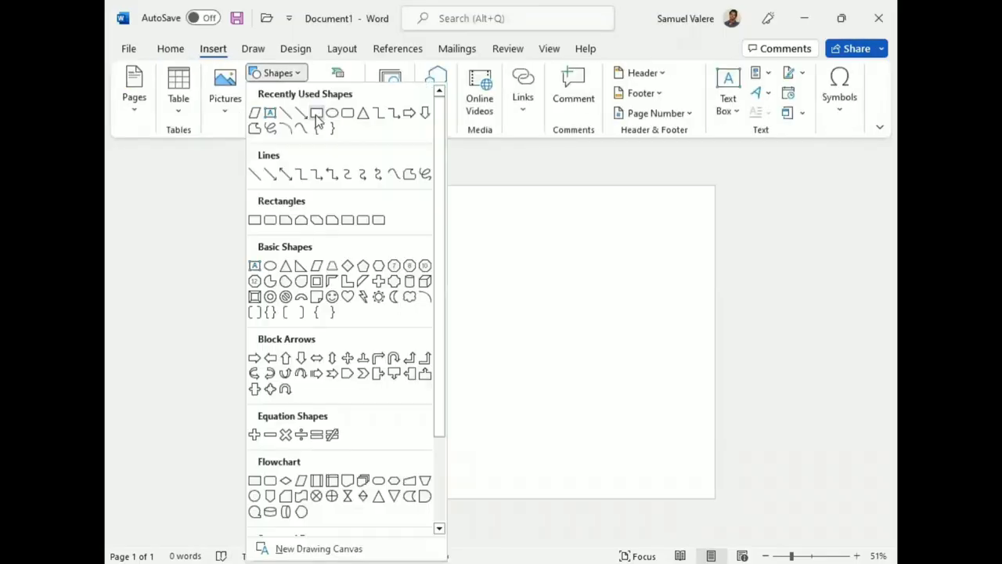
{"action": "left_click", "coordinate": [317, 117]}
{"action": "left_click_drag", "start_coordinate": [283, 198], "coordinate": [714, 496]}
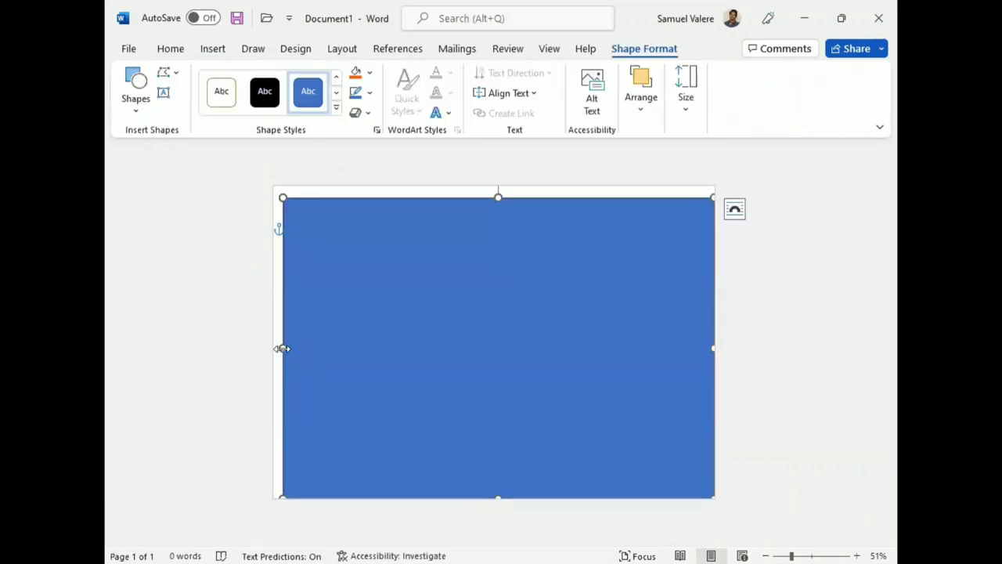
{"action": "left_click_drag", "start_coordinate": [492, 196], "coordinate": [493, 184]}
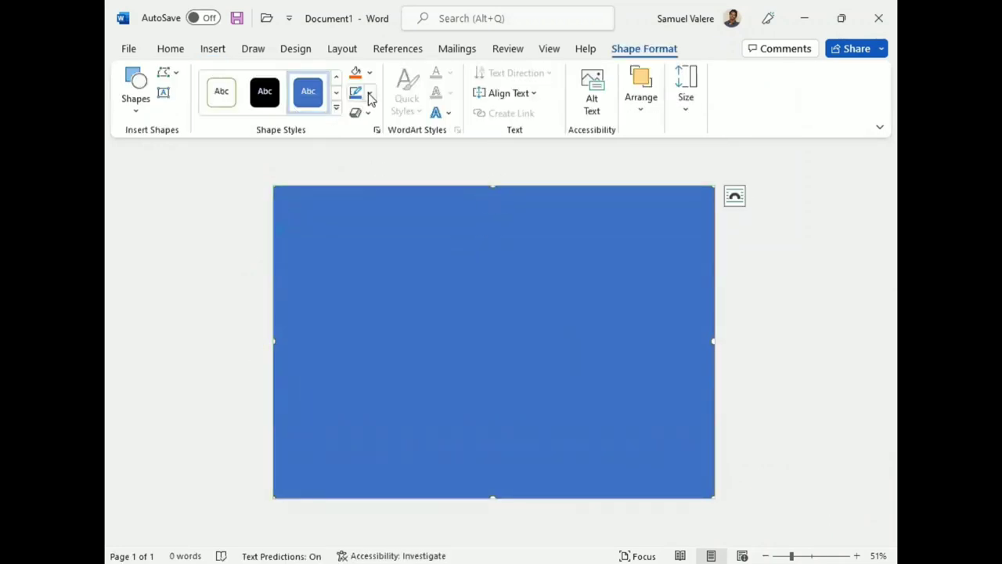
Step: Remove the rectangle's outline, fill it light grey, and widen it slightly to fit the page
{"action": "left_click", "coordinate": [363, 306]}
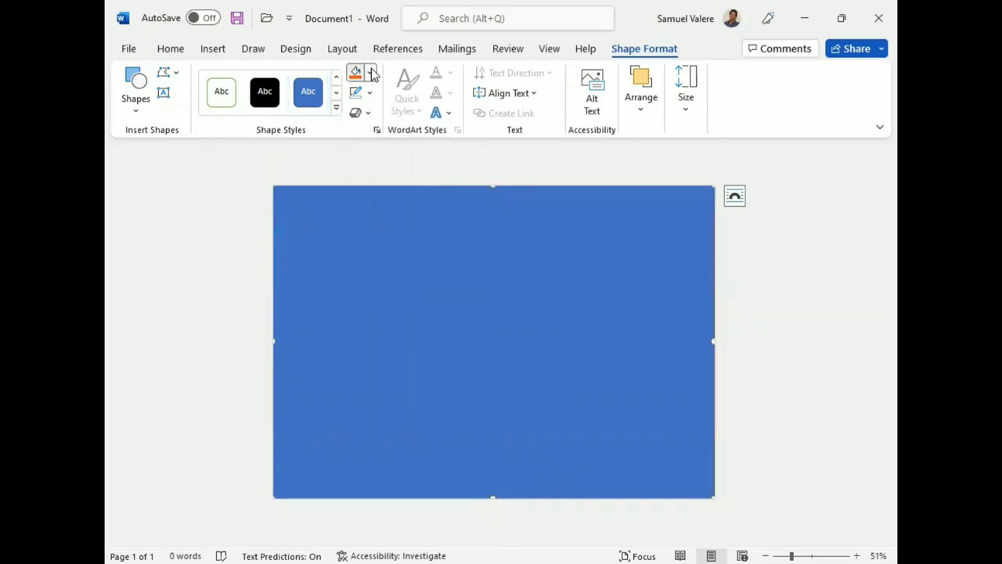
{"action": "left_click", "coordinate": [373, 72]}
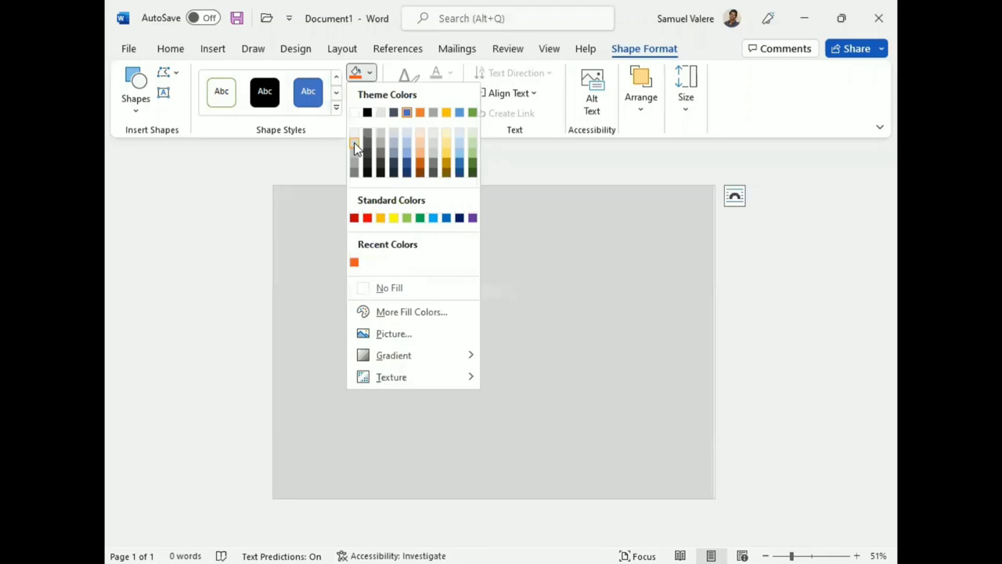
{"action": "left_click", "coordinate": [354, 143]}
{"action": "left_click_drag", "start_coordinate": [715, 341], "coordinate": [718, 340]}
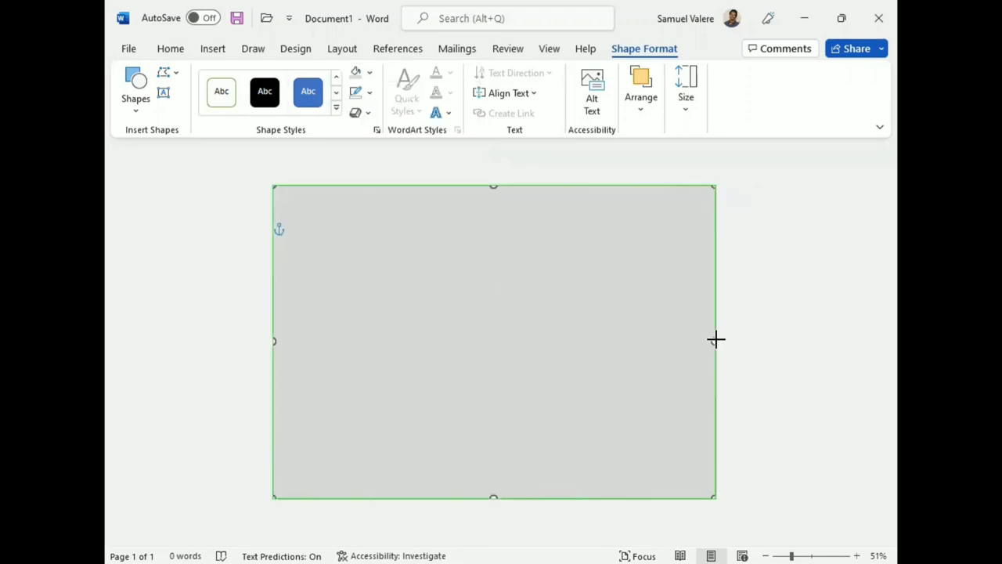
{"action": "left_click", "coordinate": [371, 73]}
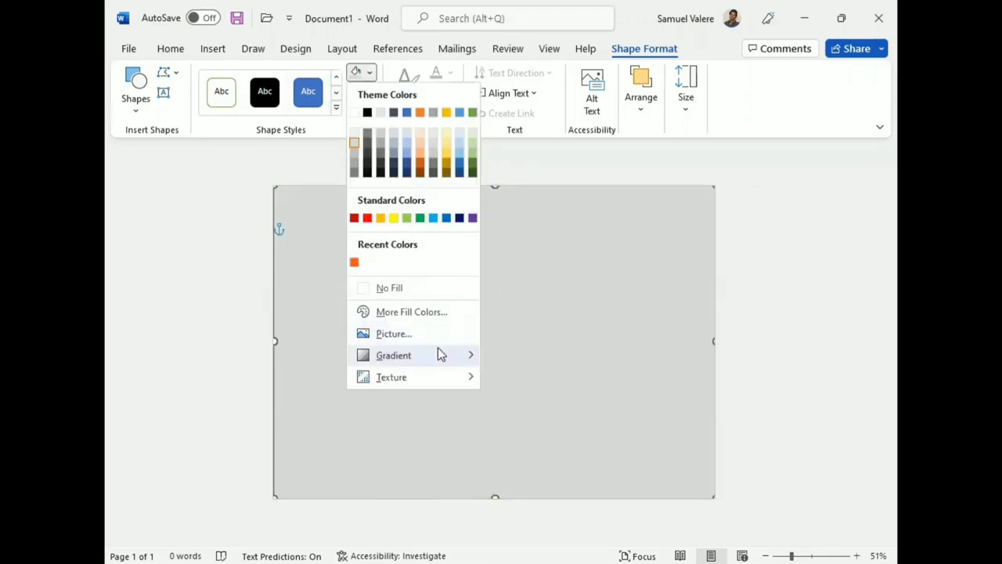
Step: Switch the rectangle to a gradient fill, delete the 83% stop, and make both end stops light grey
{"action": "mouse_move", "coordinate": [447, 356]}
{"action": "left_click", "coordinate": [512, 544]}
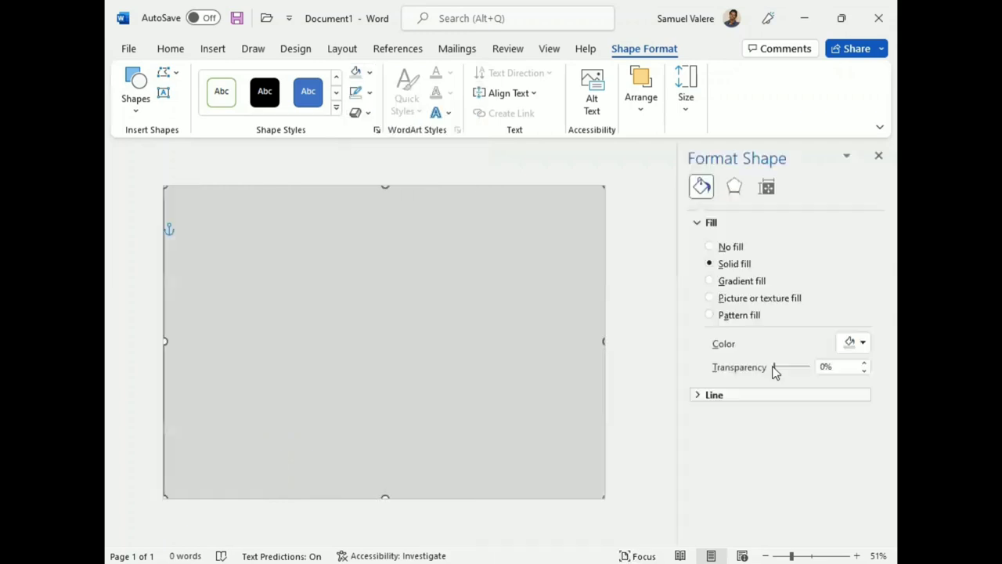
{"action": "left_click", "coordinate": [710, 281]}
{"action": "left_click", "coordinate": [795, 455]}
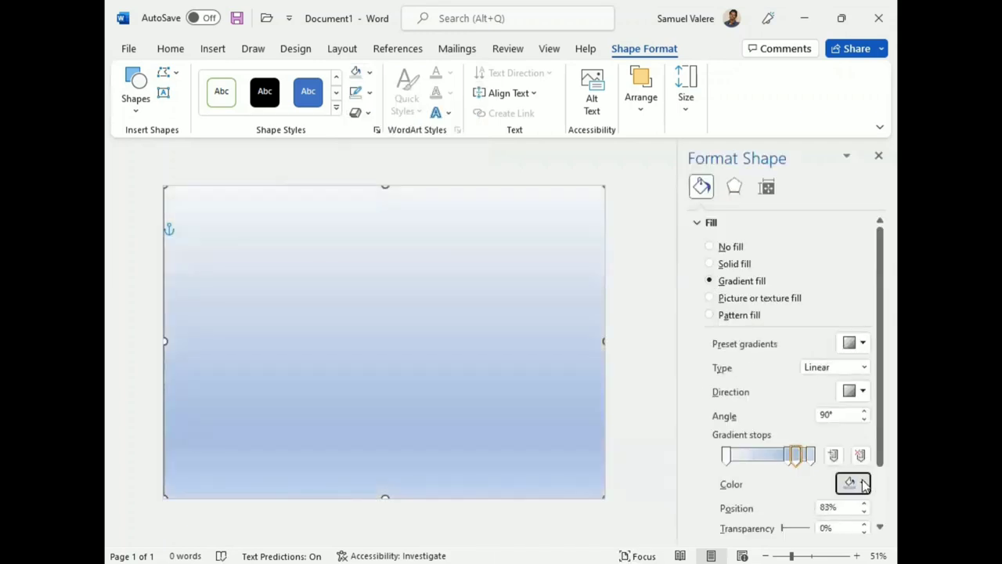
{"action": "left_click", "coordinate": [859, 454]}
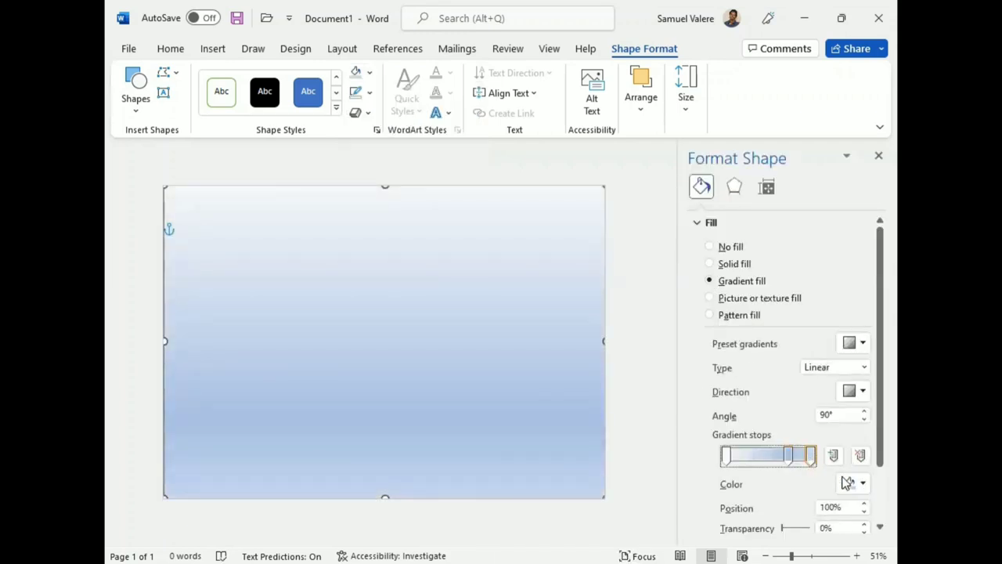
{"action": "left_click", "coordinate": [852, 482]}
{"action": "left_click", "coordinate": [769, 322]}
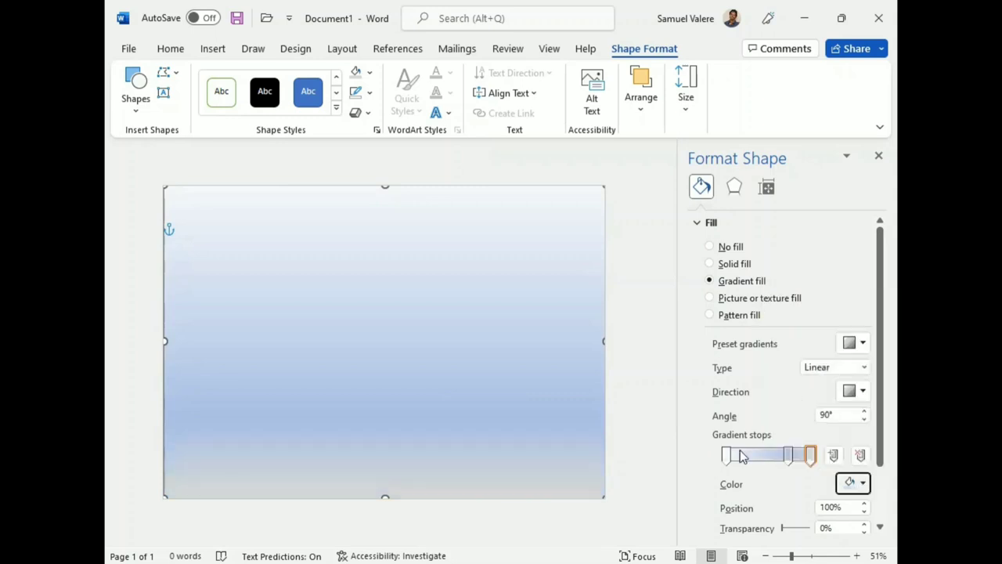
{"action": "left_click", "coordinate": [726, 455]}
{"action": "left_click", "coordinate": [852, 482]}
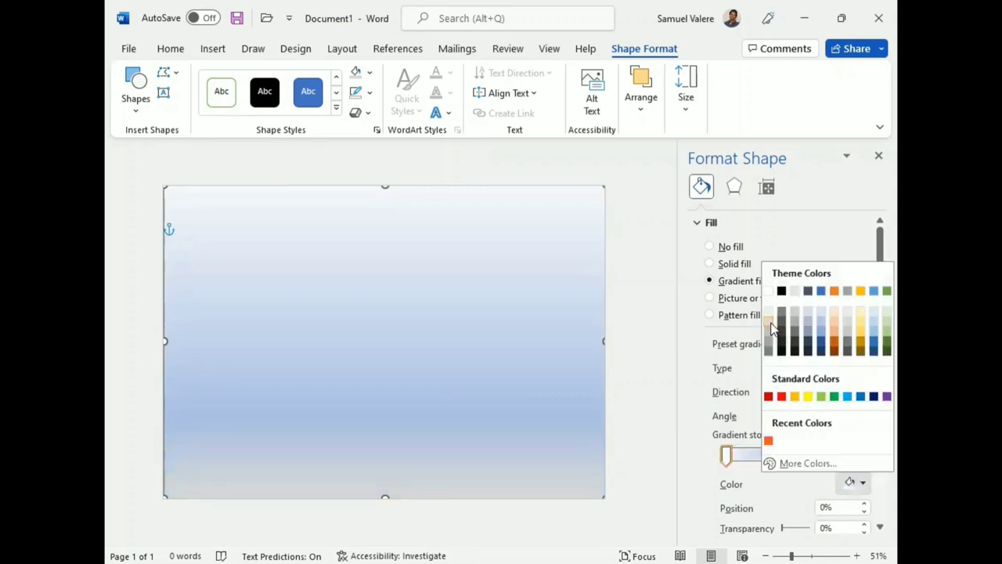
{"action": "left_click", "coordinate": [770, 325]}
Step: Make the middle stop grey at 50% and set the gradient direction to diagonal 45°
{"action": "left_click_drag", "start_coordinate": [788, 455], "coordinate": [759, 456]}
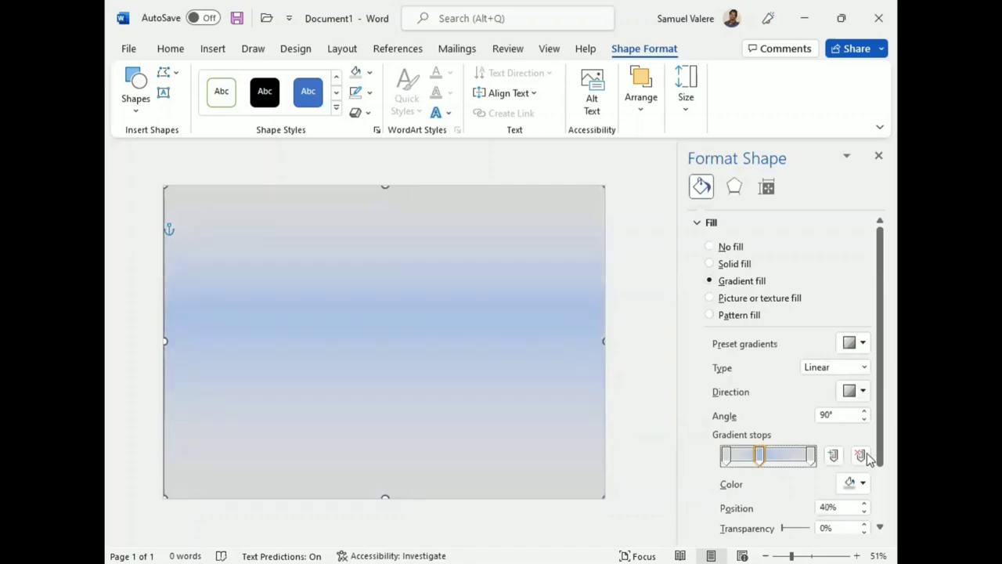
{"action": "left_click", "coordinate": [862, 484]}
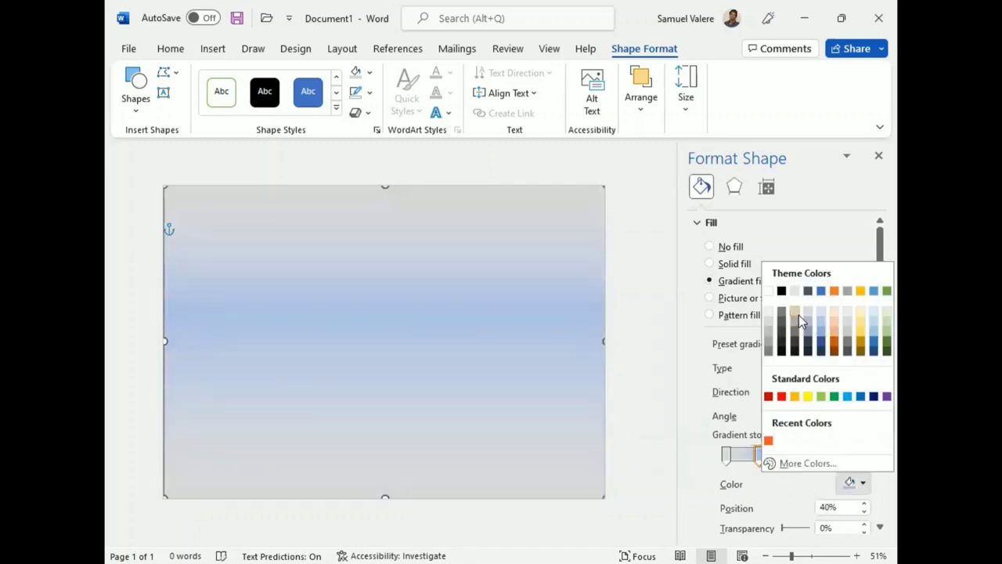
{"action": "left_click", "coordinate": [767, 345]}
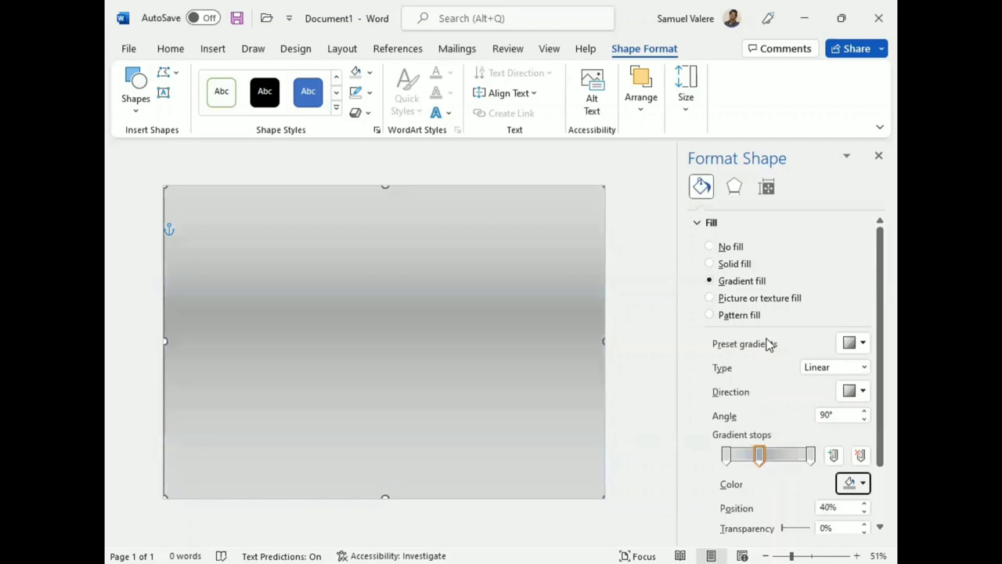
{"action": "left_click", "coordinate": [860, 393]}
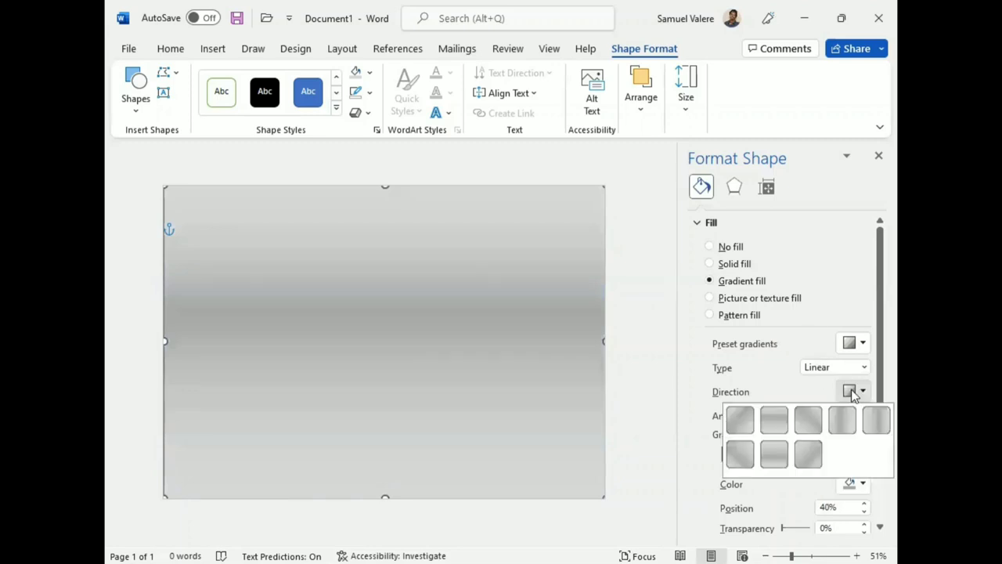
{"action": "left_click", "coordinate": [739, 423]}
{"action": "left_click_drag", "start_coordinate": [760, 460], "coordinate": [770, 464]}
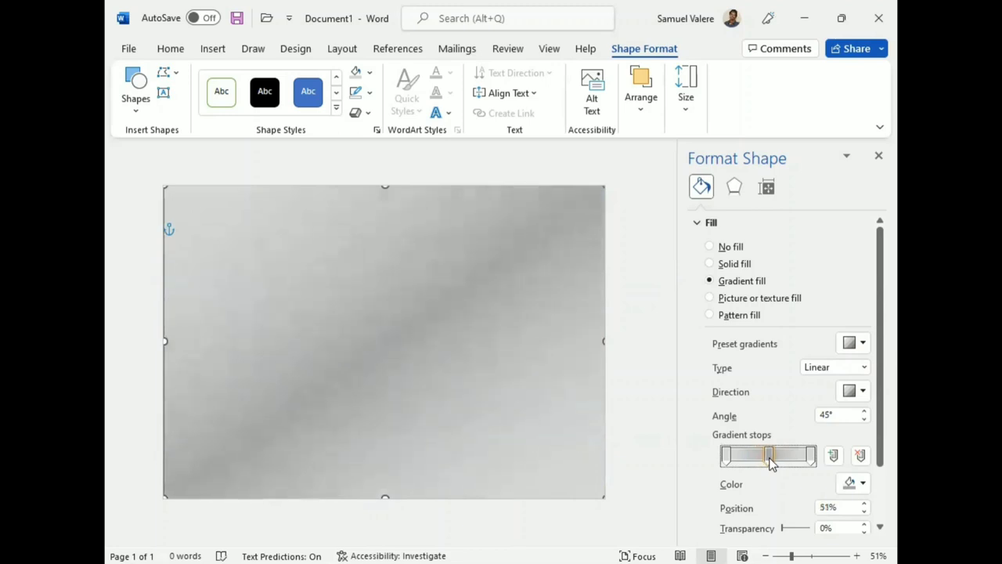
{"action": "left_click", "coordinate": [865, 513]}
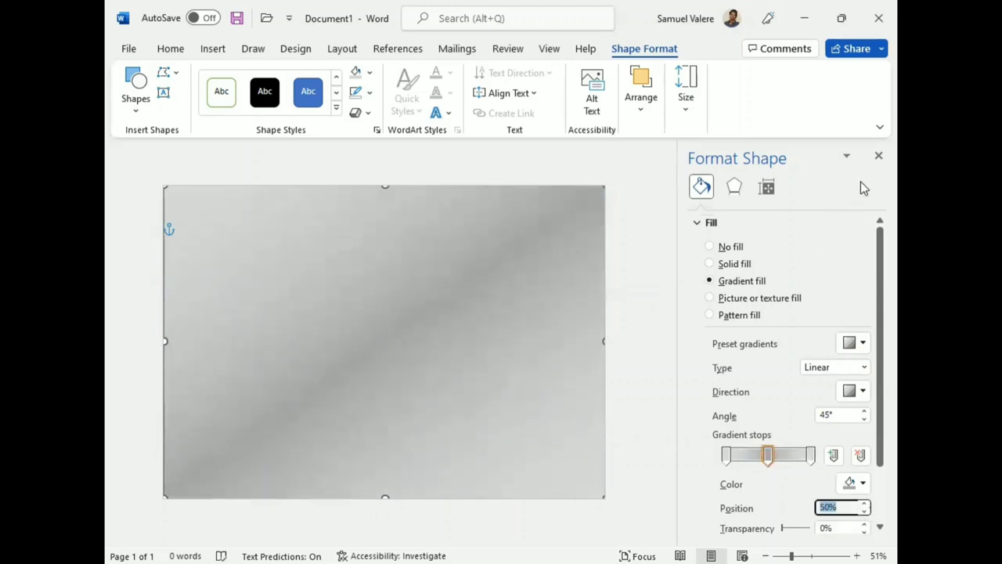
{"action": "left_click", "coordinate": [877, 155]}
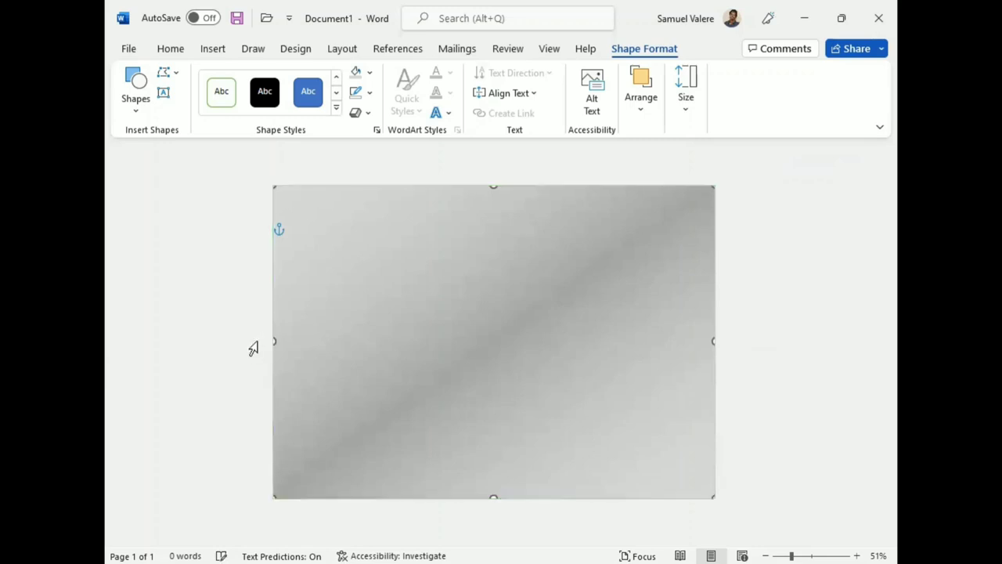
Step: Draw a large parallelogram over the grey background, leaving gradient strips at both sides
{"action": "left_click", "coordinate": [798, 289]}
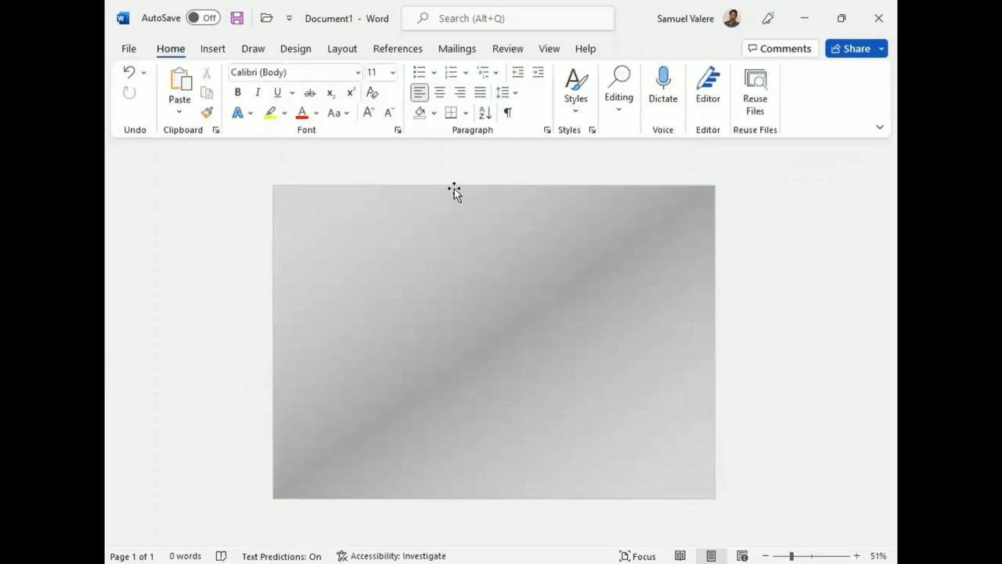
{"action": "left_click", "coordinate": [213, 49]}
{"action": "left_click", "coordinate": [274, 73]}
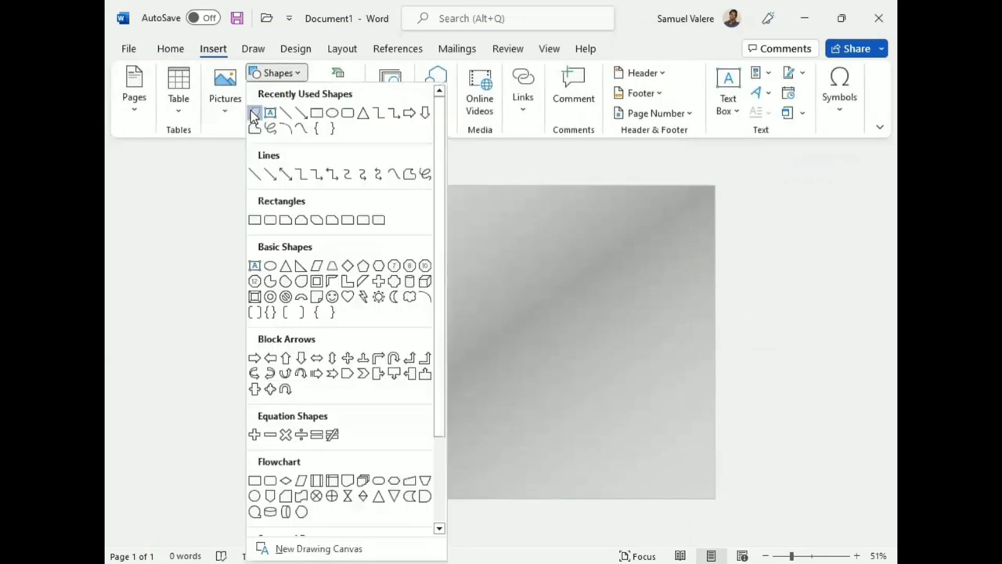
{"action": "left_click", "coordinate": [255, 214]}
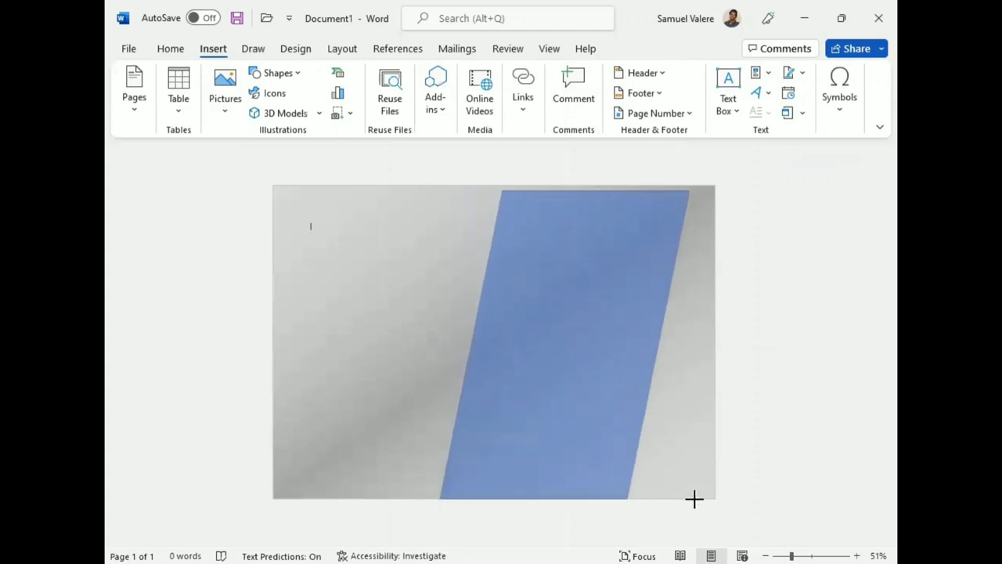
{"action": "left_click_drag", "start_coordinate": [439, 191], "coordinate": [691, 499]}
{"action": "left_click_drag", "start_coordinate": [580, 402], "coordinate": [511, 402]}
{"action": "left_click_drag", "start_coordinate": [619, 343], "coordinate": [677, 343]}
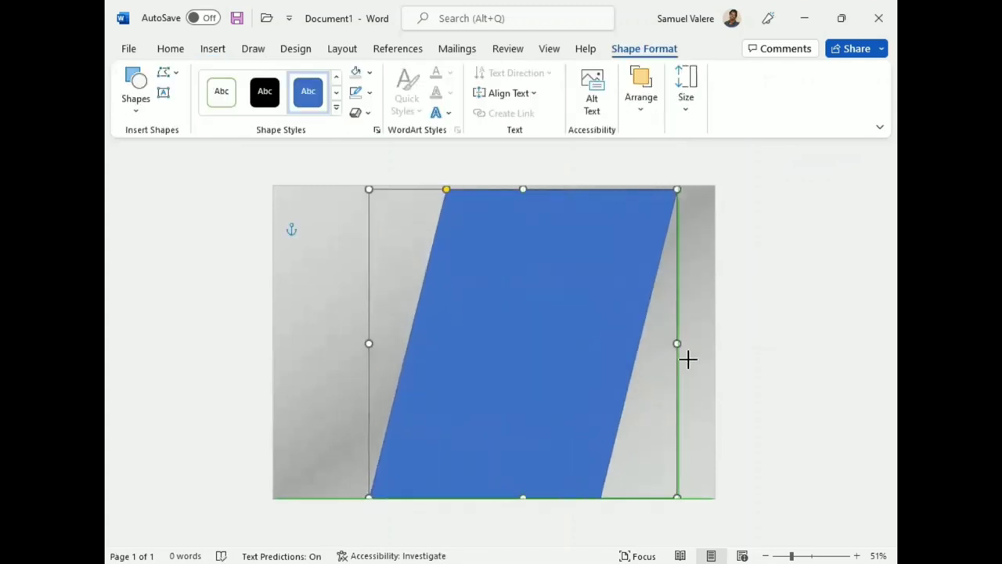
{"action": "left_click_drag", "start_coordinate": [369, 343], "coordinate": [281, 344]}
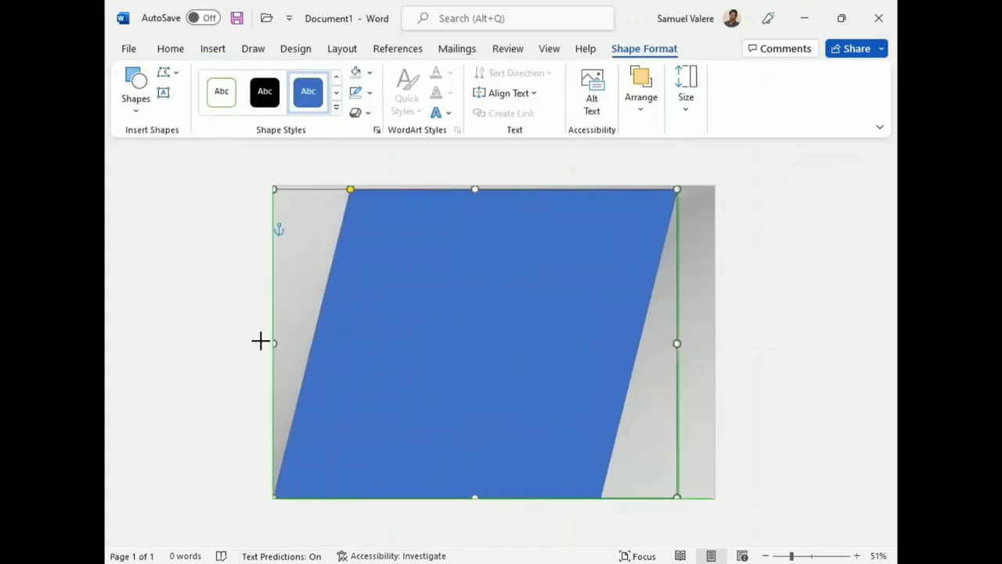
{"action": "left_click_drag", "start_coordinate": [423, 348], "coordinate": [441, 346]}
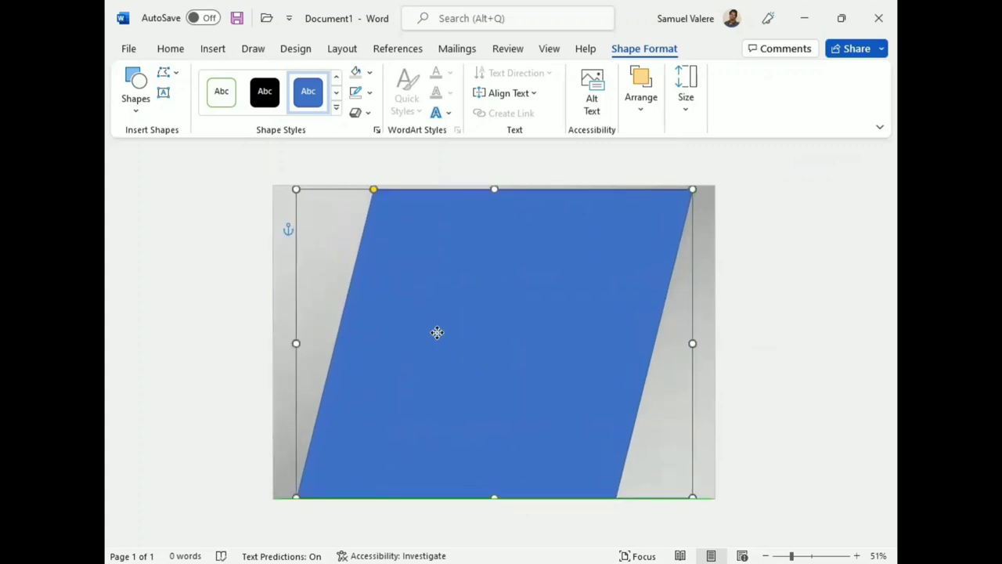
{"action": "mouse_move", "coordinate": [478, 291]}
{"action": "left_mouse_down"}
{"action": "mouse_move", "coordinate": [498, 292]}
{"action": "mouse_move", "coordinate": [472, 297]}
{"action": "left_mouse_up"}
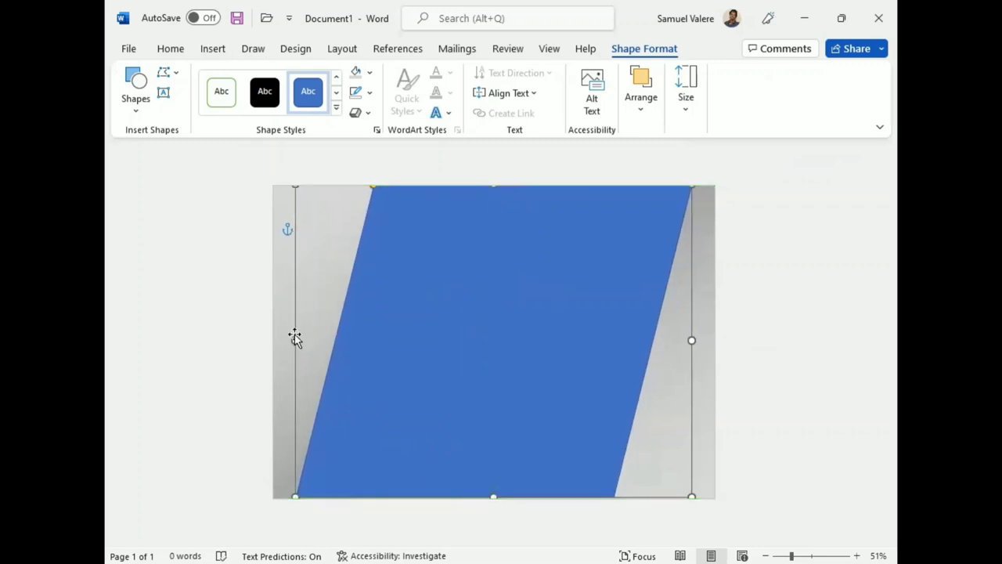
{"action": "left_click_drag", "start_coordinate": [691, 340], "coordinate": [697, 340]}
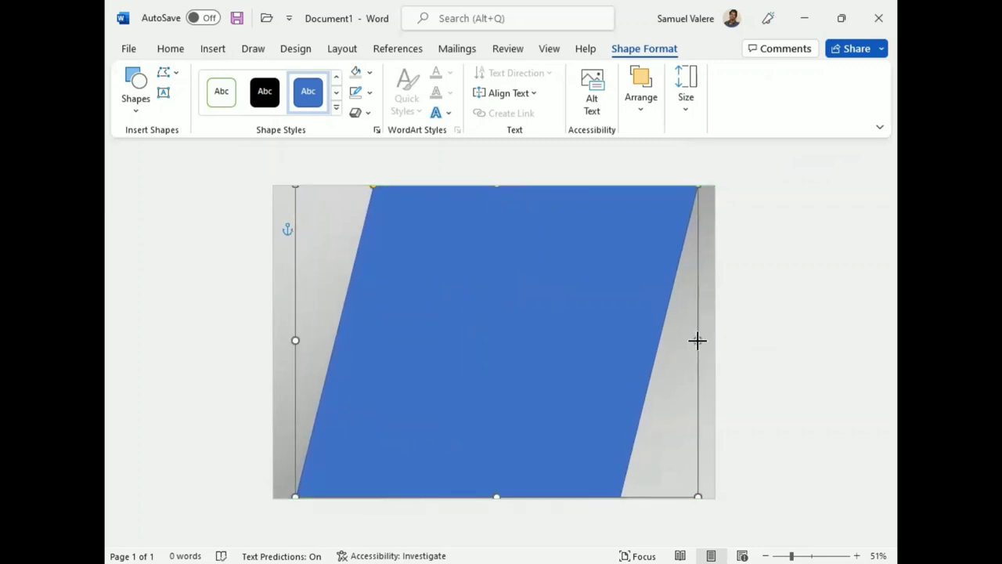
{"action": "left_click_drag", "start_coordinate": [481, 360], "coordinate": [478, 358]}
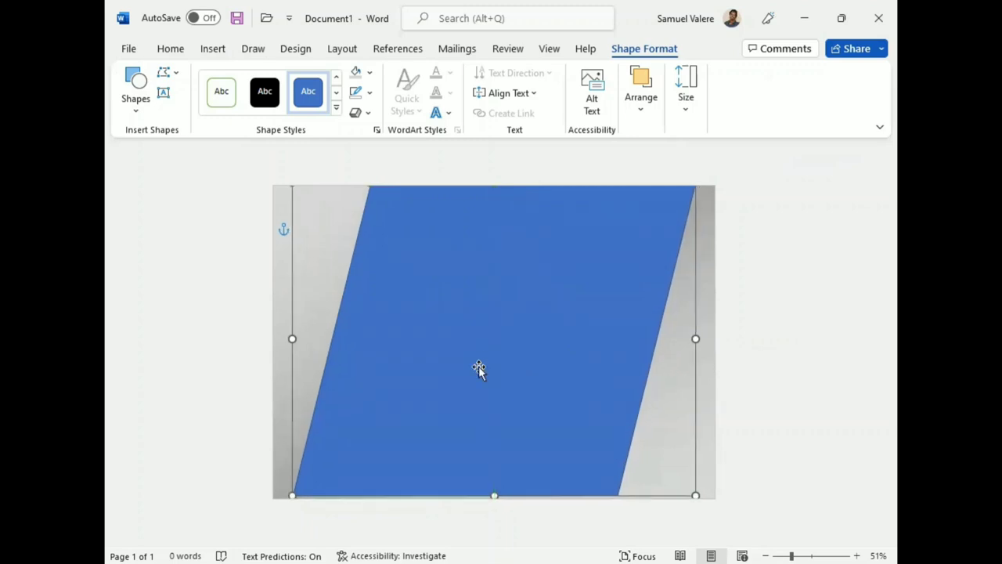
{"action": "left_click_drag", "start_coordinate": [493, 495], "coordinate": [492, 499]}
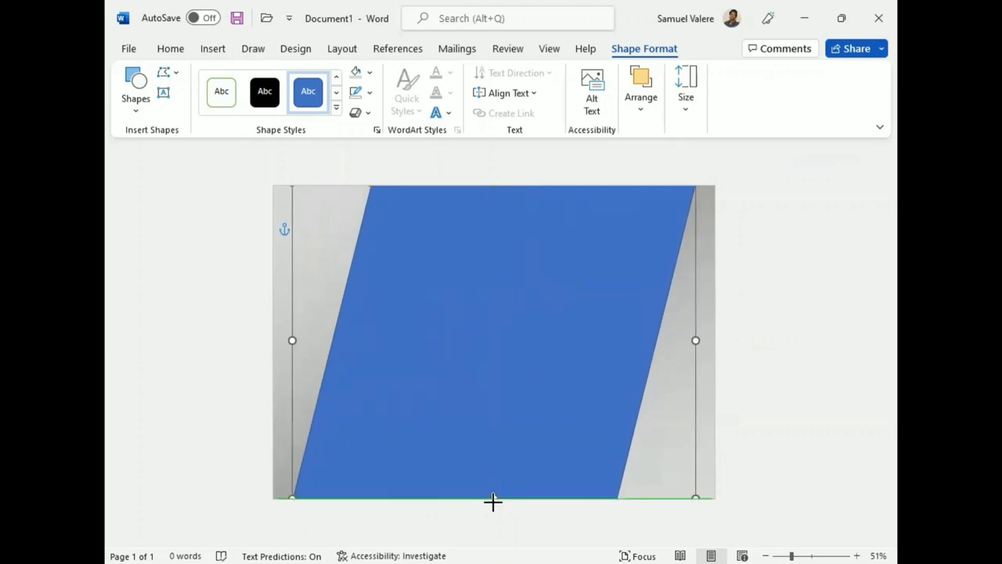
Step: Remove the parallelogram's outline and fill it with Gray, Accent 3, Lighter 80%
{"action": "left_click", "coordinate": [358, 92]}
{"action": "left_click", "coordinate": [371, 308]}
{"action": "left_click", "coordinate": [369, 72]}
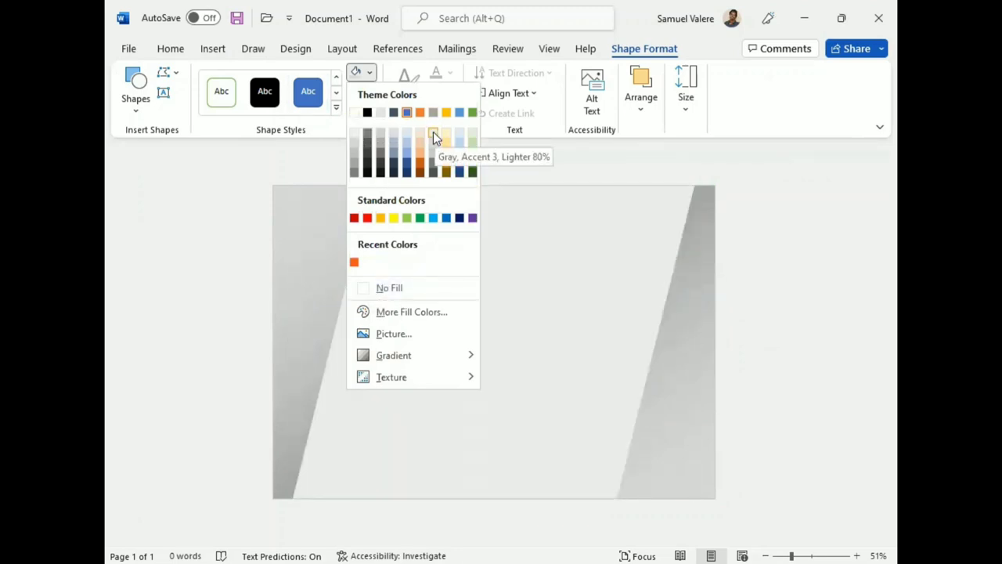
{"action": "left_click", "coordinate": [433, 133]}
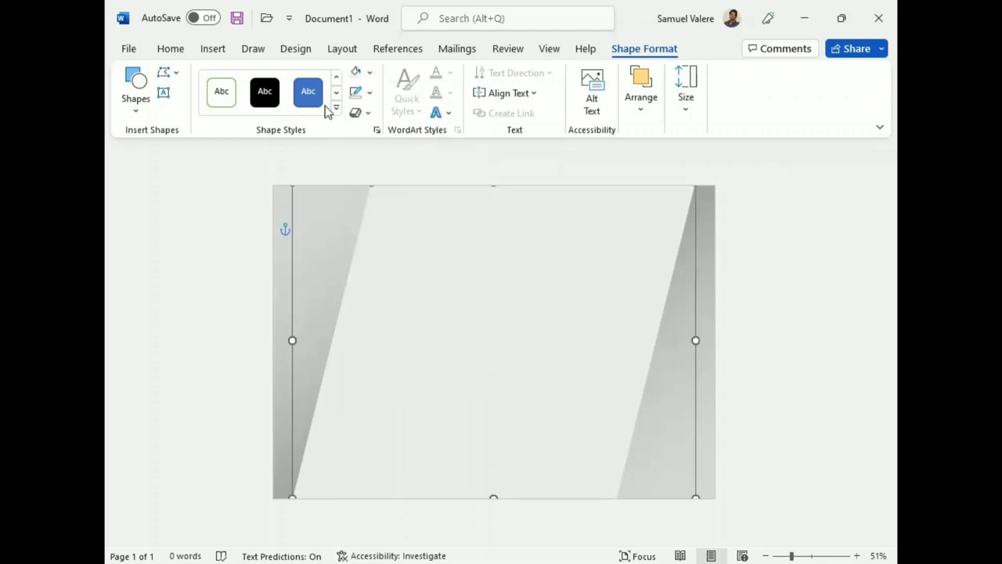
{"action": "left_click", "coordinate": [135, 100]}
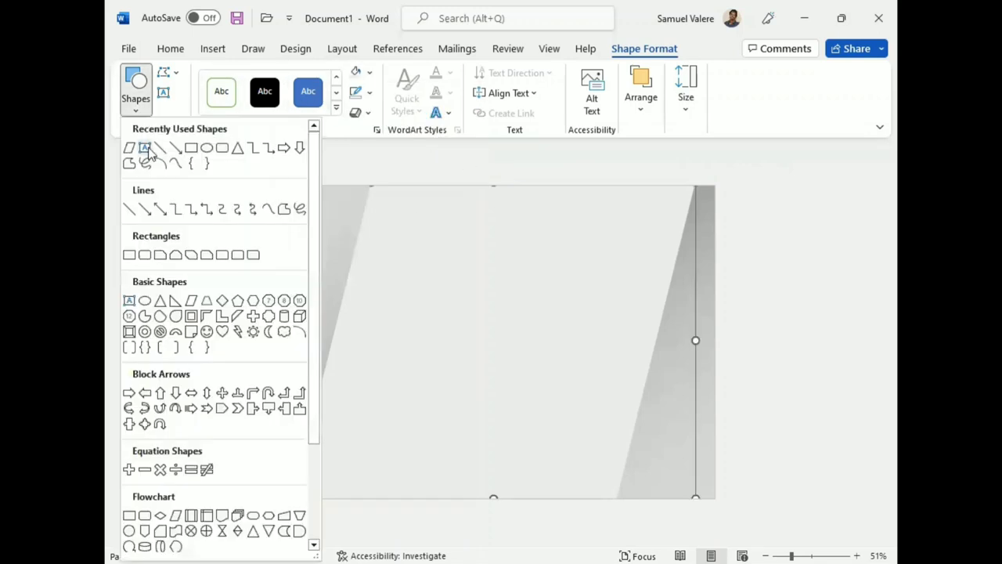
Step: Draw a tall rectangle at lower left and tilt it into a diagonal band
{"action": "left_click", "coordinate": [191, 148]}
{"action": "left_click_drag", "start_coordinate": [287, 272], "coordinate": [359, 466]}
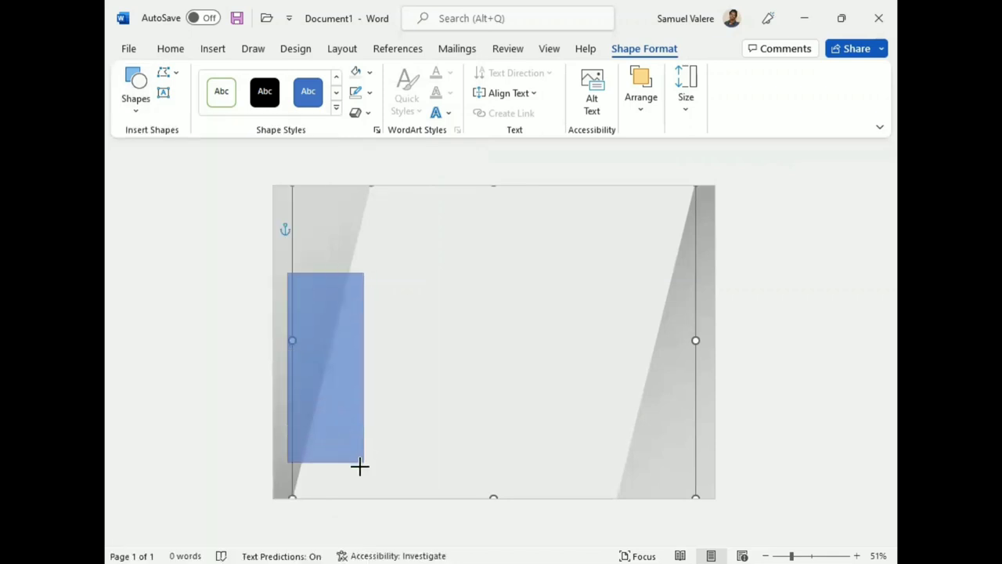
{"action": "left_click_drag", "start_coordinate": [323, 246], "coordinate": [395, 462]}
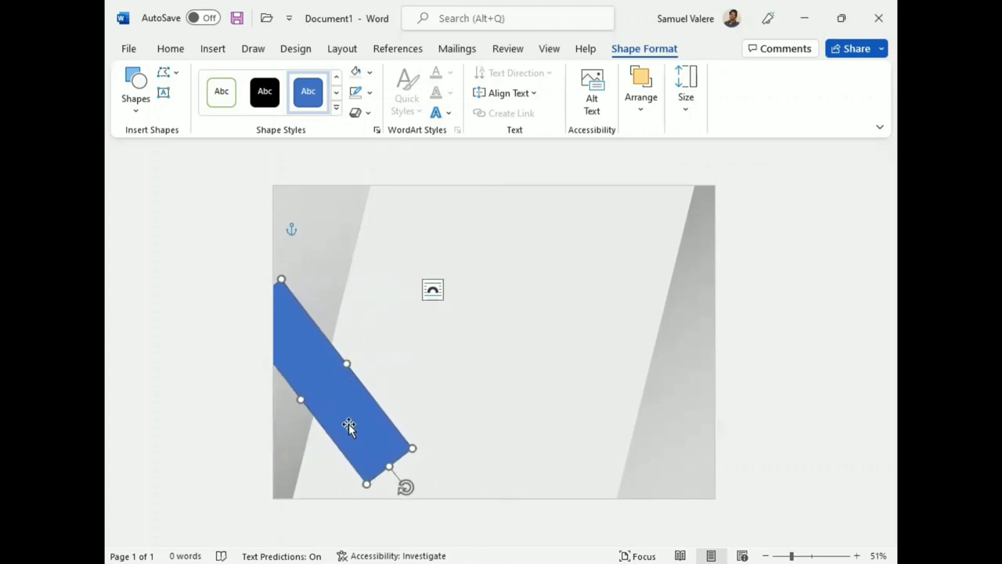
{"action": "key", "text": "ctrl+z"}
{"action": "mouse_move", "coordinate": [394, 463]}
{"action": "left_mouse_down"}
{"action": "mouse_move", "coordinate": [380, 472]}
{"action": "mouse_move", "coordinate": [404, 523]}
{"action": "left_mouse_up"}
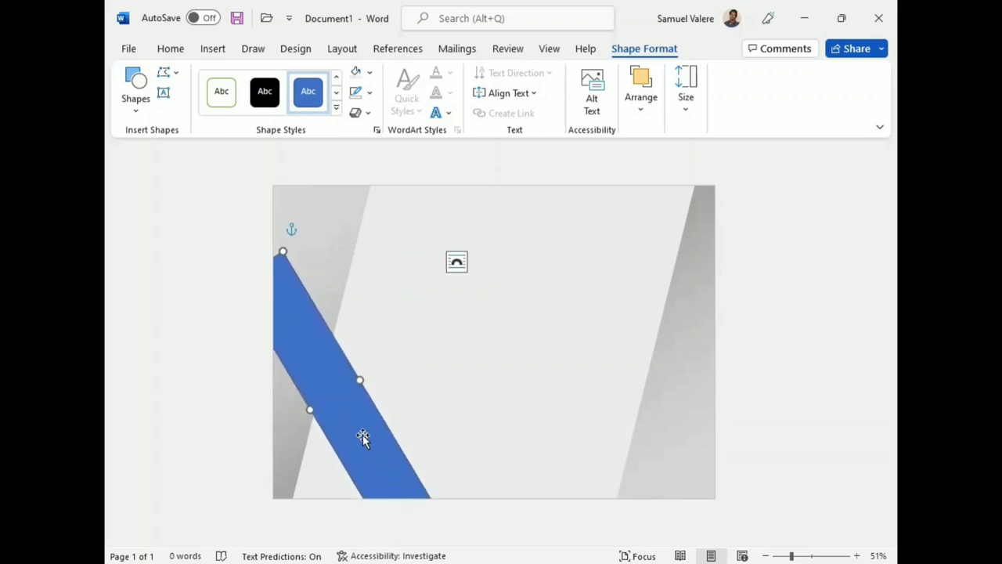
{"action": "key", "text": "Left"}
{"action": "key", "text": "Down"}
{"action": "key", "text": "Left"}
{"action": "key", "text": "Down"}
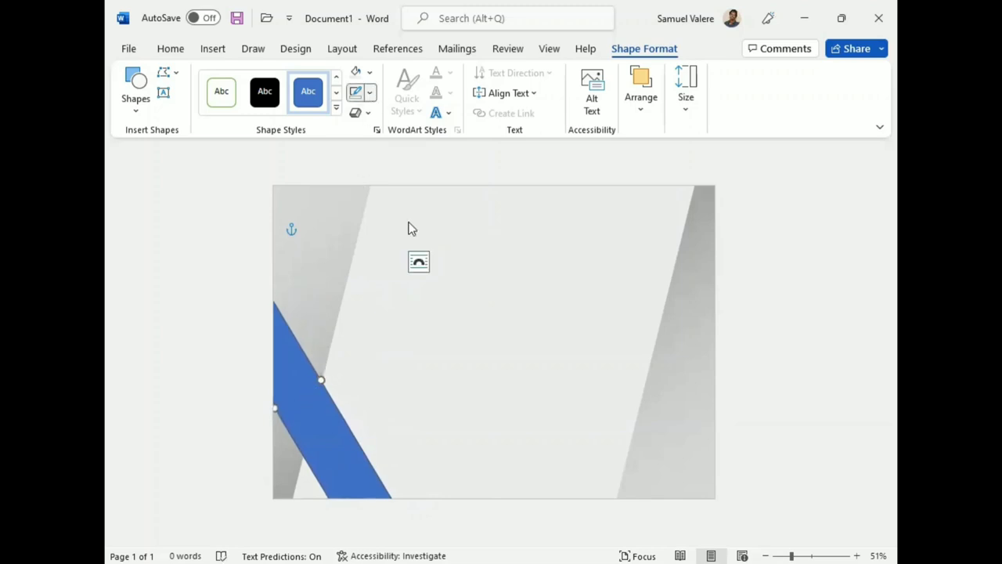
Step: Make the band orange with no outline and duplicate it to the upper right
{"action": "left_click", "coordinate": [368, 92]}
{"action": "left_click", "coordinate": [362, 307]}
{"action": "left_click", "coordinate": [357, 72]}
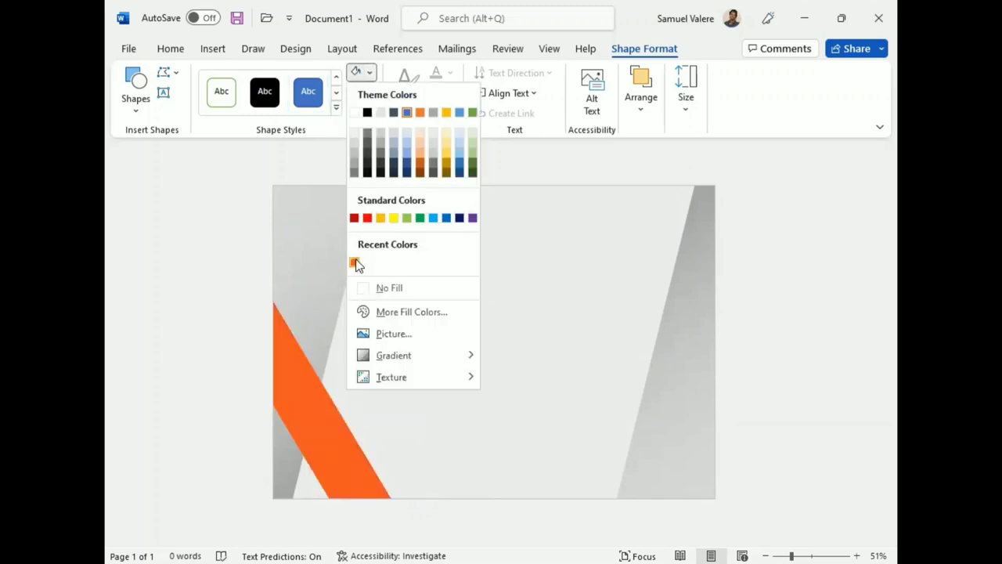
{"action": "left_click", "coordinate": [355, 263]}
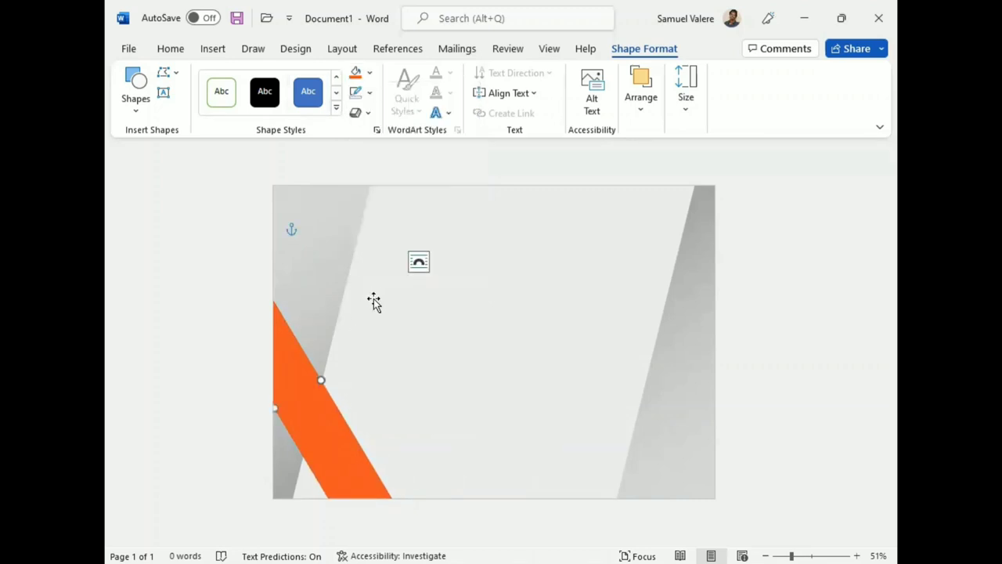
{"action": "mouse_move", "coordinate": [310, 401]}
{"action": "left_mouse_down", "text": "ctrl"}
{"action": "mouse_move", "coordinate": [641, 330]}
{"action": "mouse_move", "coordinate": [666, 367]}
{"action": "left_mouse_up", "text": "ctrl"}
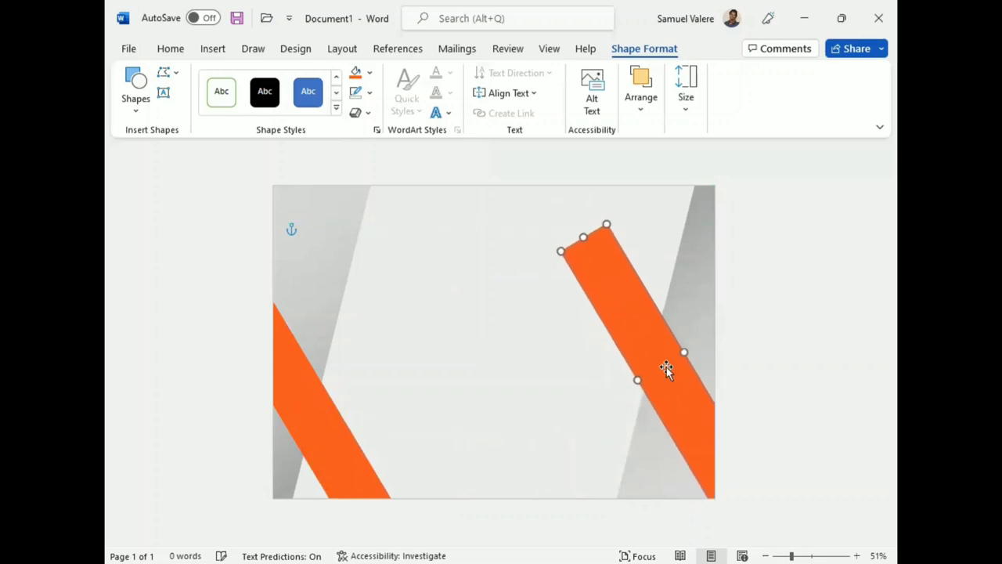
{"action": "left_click_drag", "start_coordinate": [322, 444], "coordinate": [308, 457]}
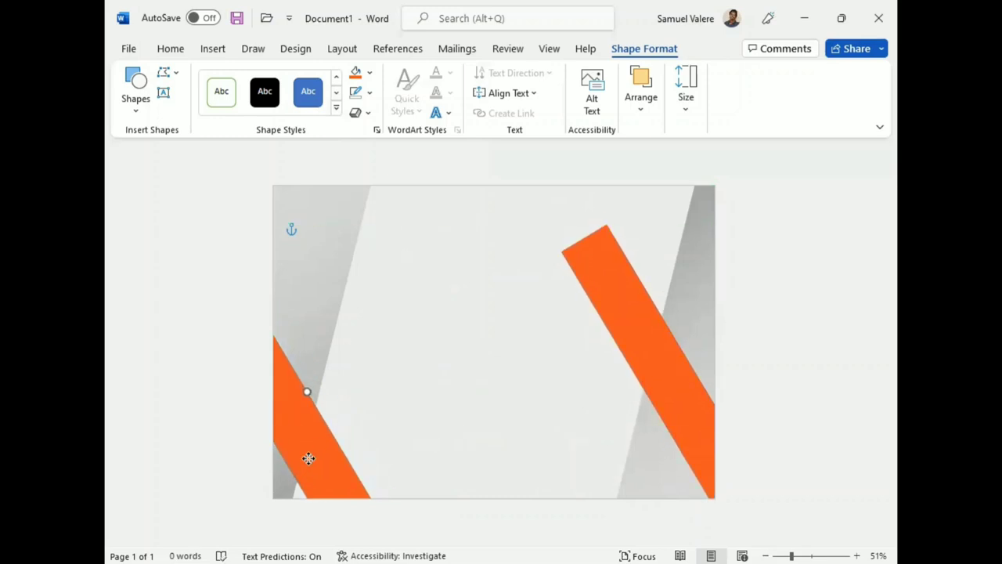
Step: Stretch the grey background shape out to both page edges, then select both orange bands
{"action": "left_click", "coordinate": [535, 400]}
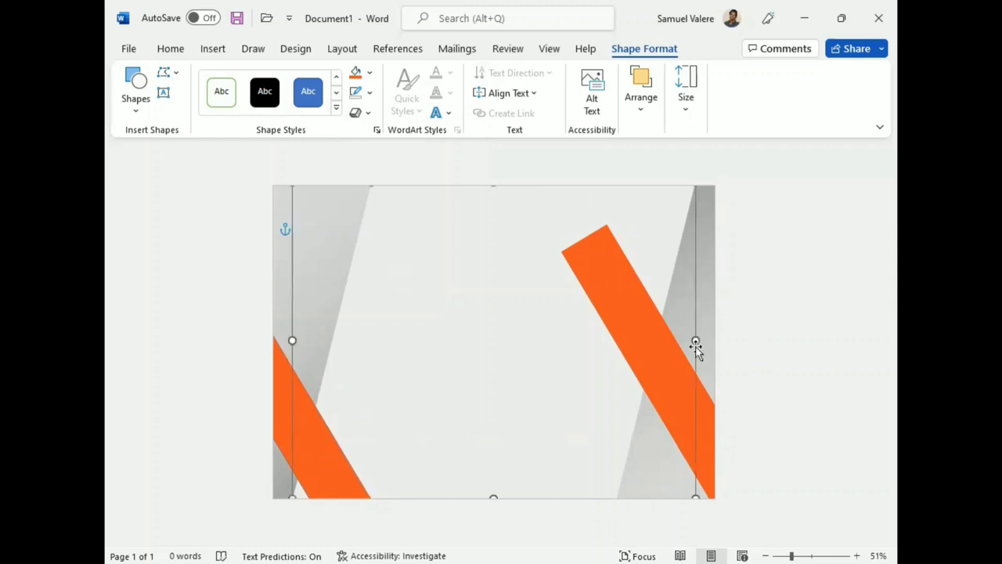
{"action": "left_click_drag", "start_coordinate": [695, 341], "coordinate": [714, 341]}
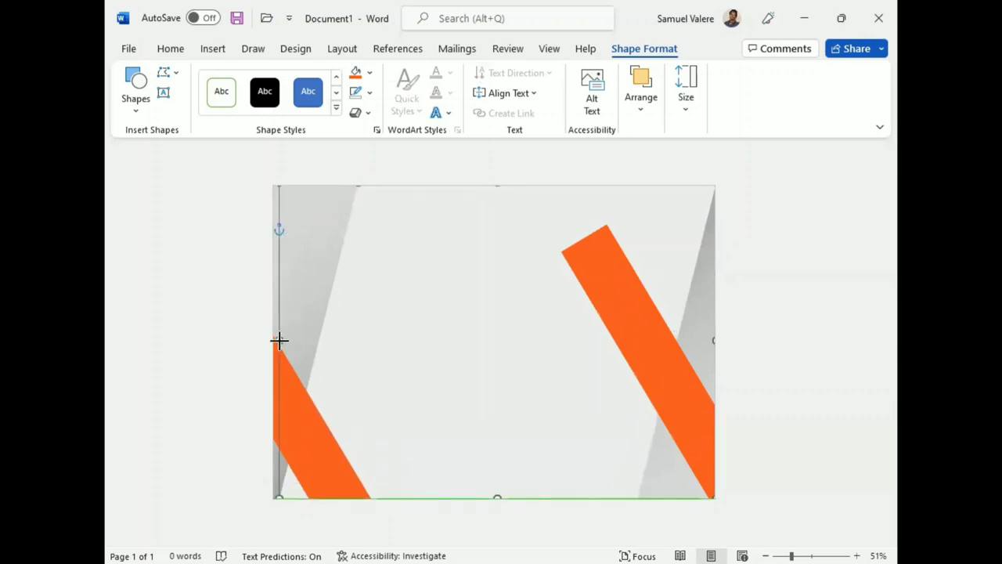
{"action": "left_click_drag", "start_coordinate": [294, 341], "coordinate": [279, 341]}
{"action": "left_click", "coordinate": [630, 330]}
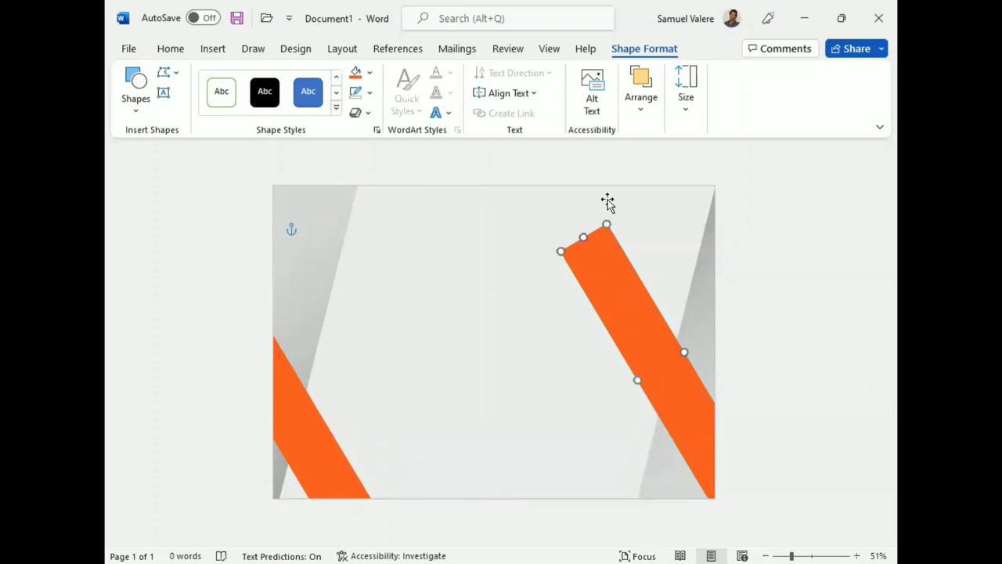
{"action": "left_click", "coordinate": [302, 418], "text": "shift"}
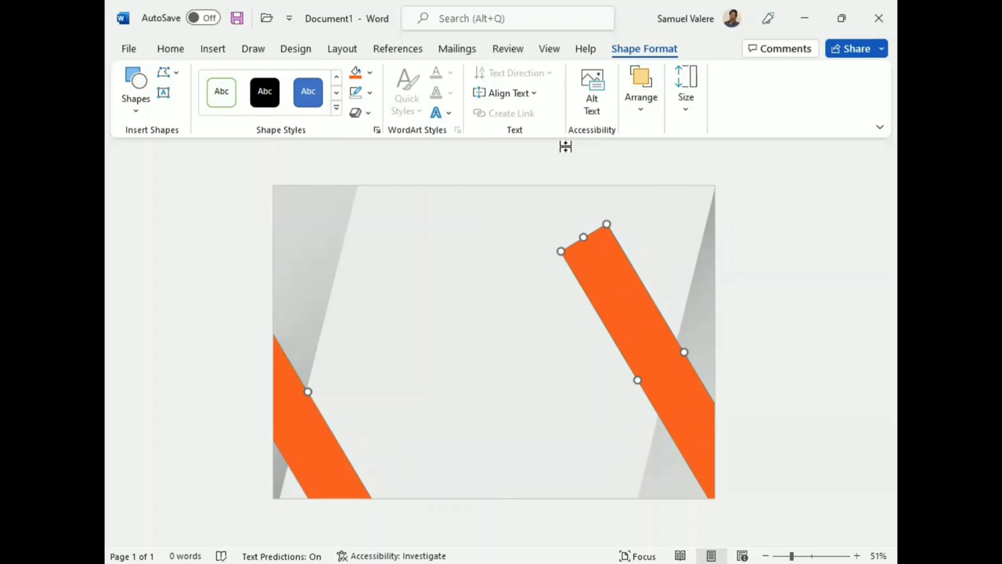
Step: Send both orange bands back, then forward one layer, leaving them behind the grey shape
{"action": "left_click", "coordinate": [642, 100]}
{"action": "left_click", "coordinate": [756, 154]}
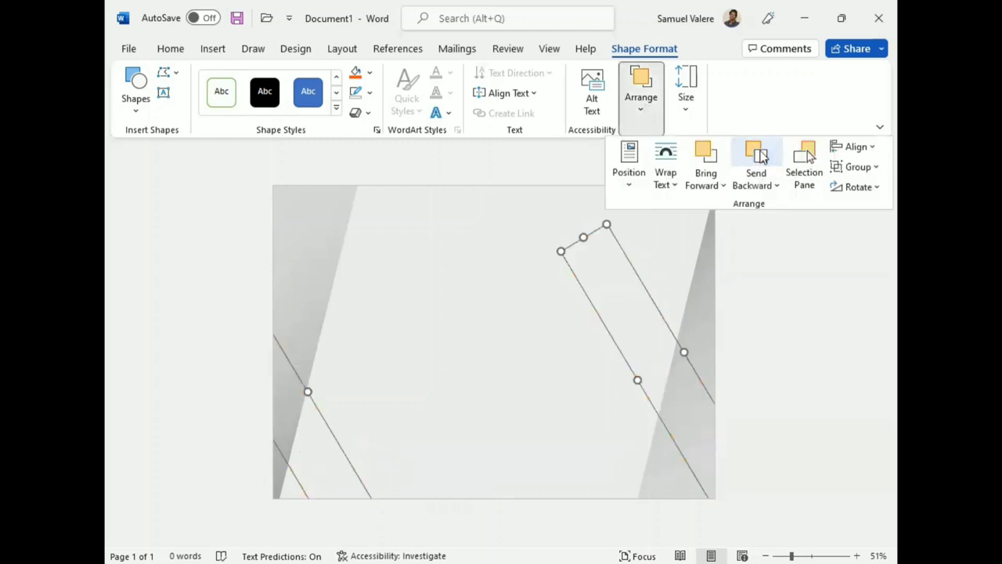
{"action": "left_click", "coordinate": [721, 162]}
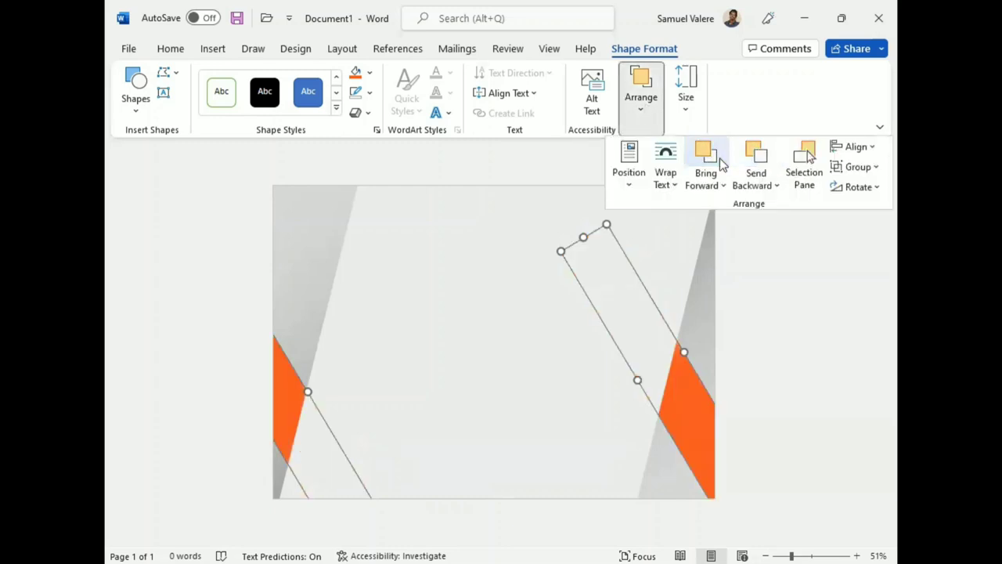
{"action": "left_click", "coordinate": [684, 405]}
{"action": "left_click", "coordinate": [574, 389]}
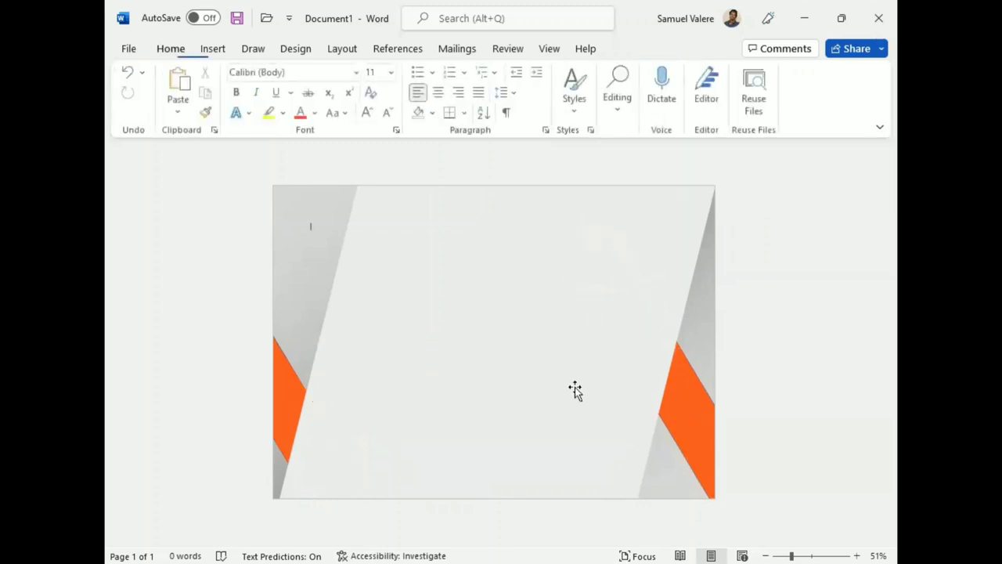
{"action": "left_click", "coordinate": [684, 414]}
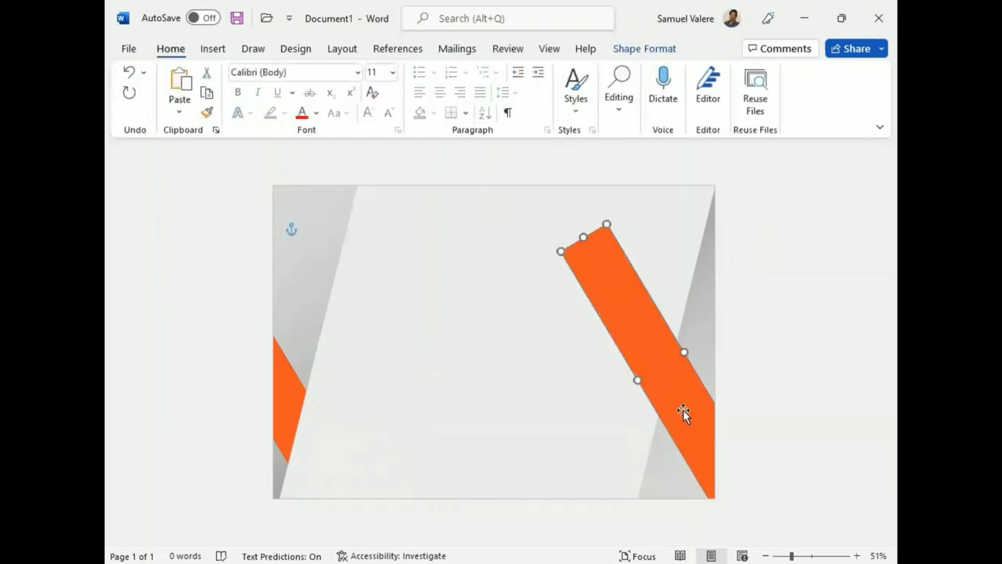
Step: Move the right band to the page centre and give it light orange end stops with a darker orange middle
{"action": "left_click_drag", "start_coordinate": [685, 416], "coordinate": [591, 403]}
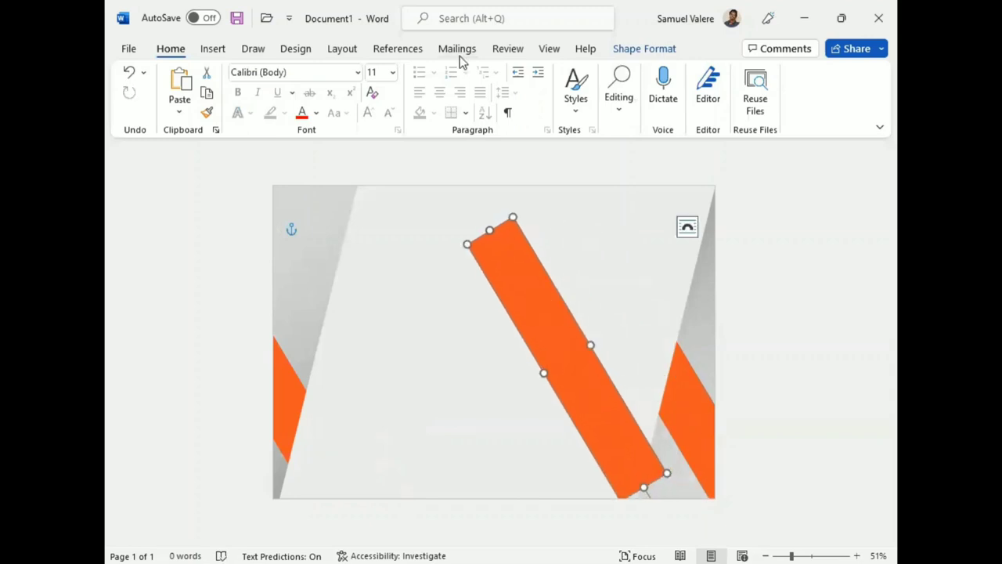
{"action": "left_click", "coordinate": [634, 51]}
{"action": "left_click", "coordinate": [369, 72]}
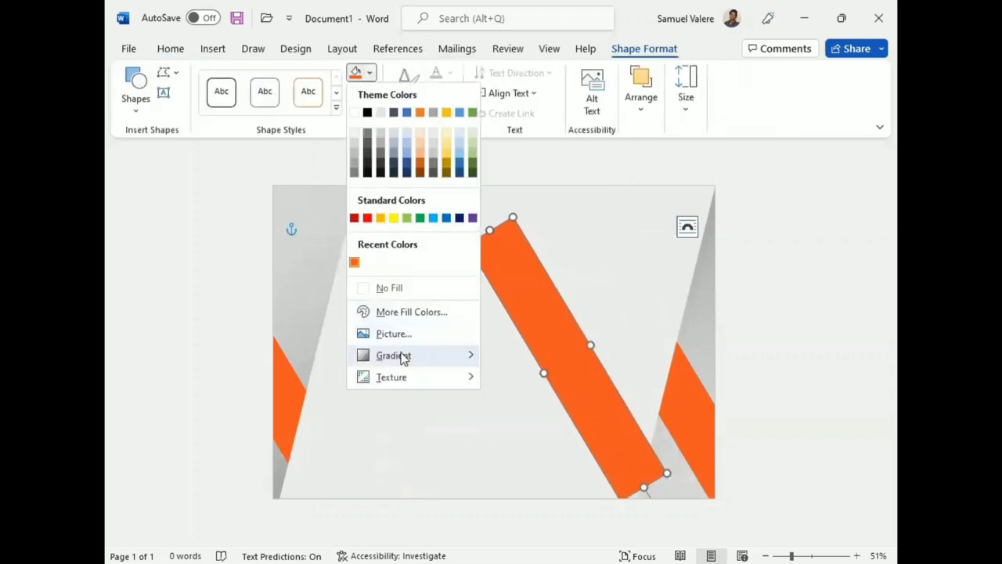
{"action": "mouse_move", "coordinate": [403, 358]}
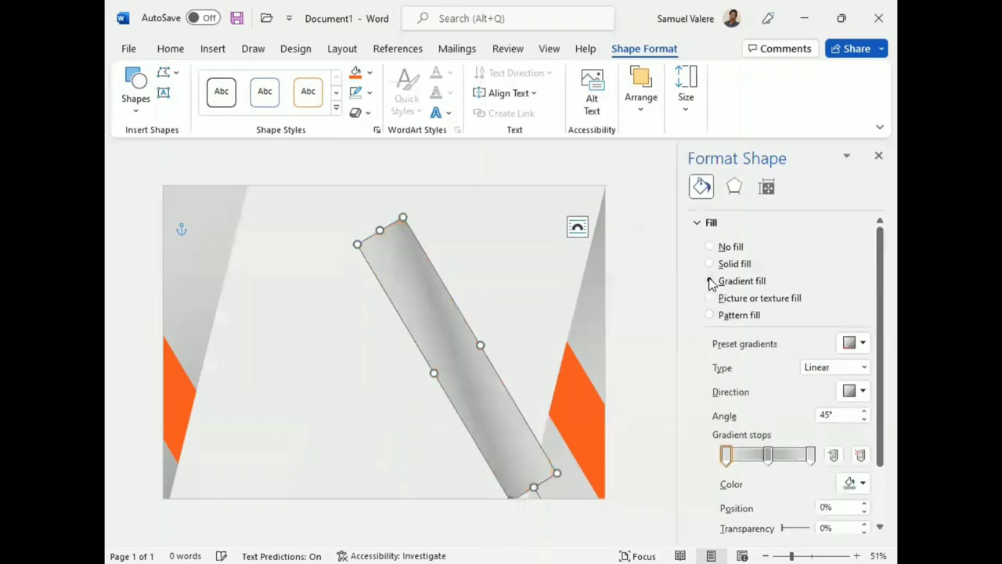
{"action": "left_click", "coordinate": [810, 455]}
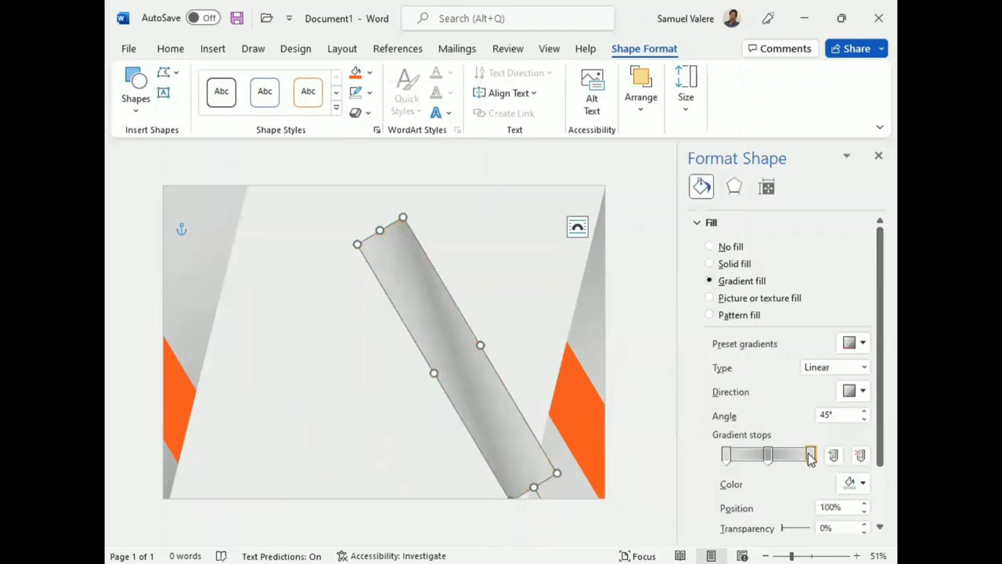
{"action": "left_click", "coordinate": [862, 482]}
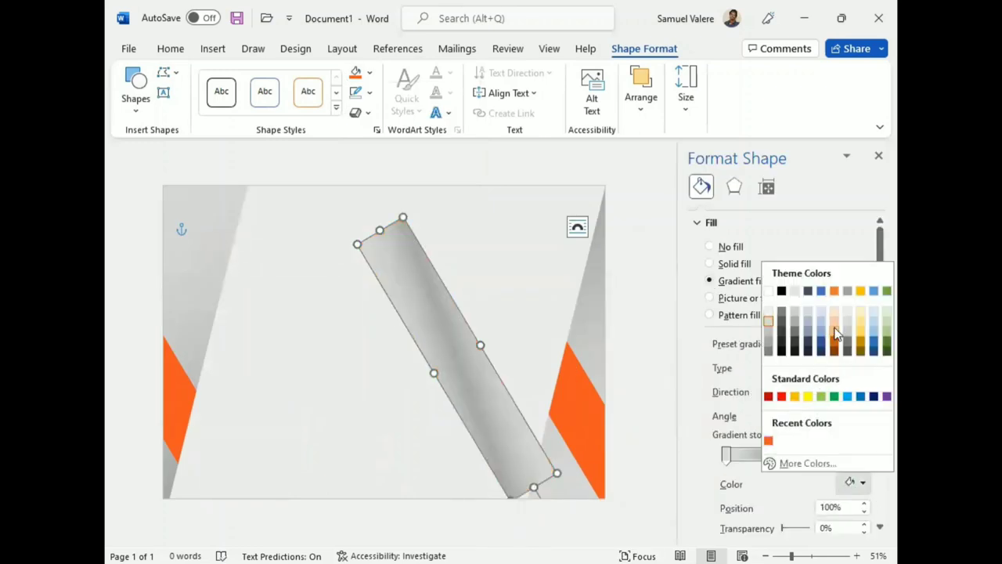
{"action": "left_click", "coordinate": [834, 331]}
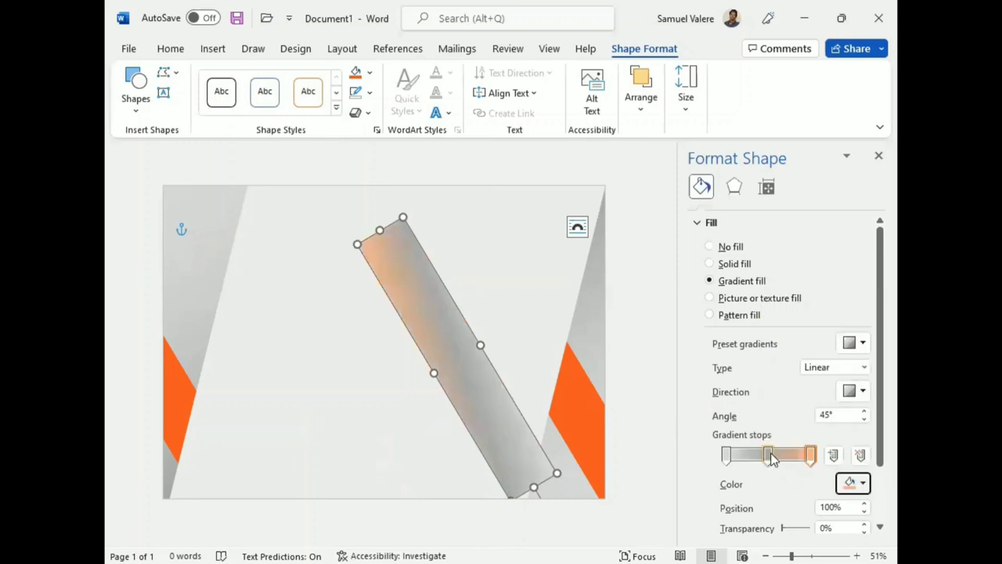
{"action": "left_click", "coordinate": [727, 454]}
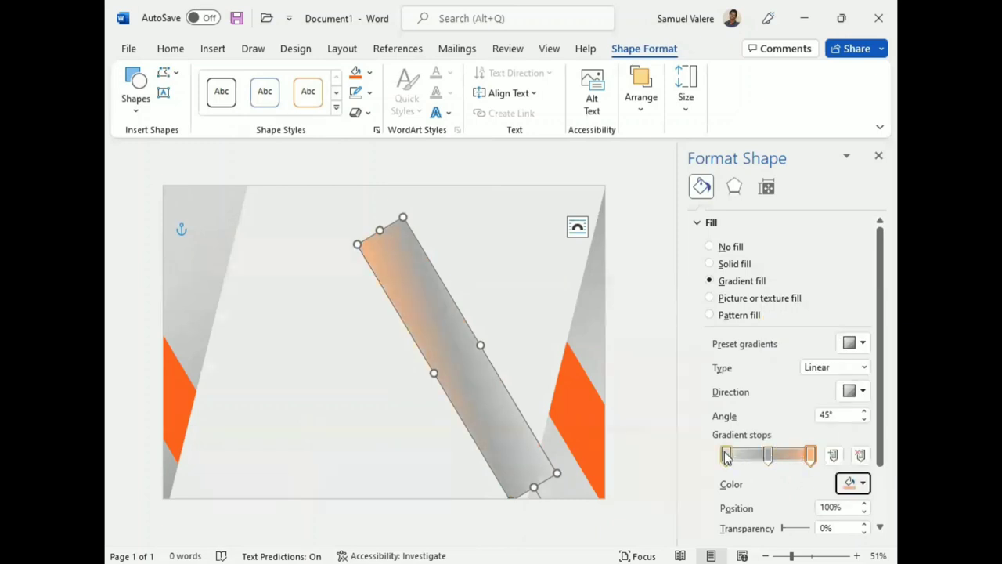
{"action": "left_click", "coordinate": [862, 482]}
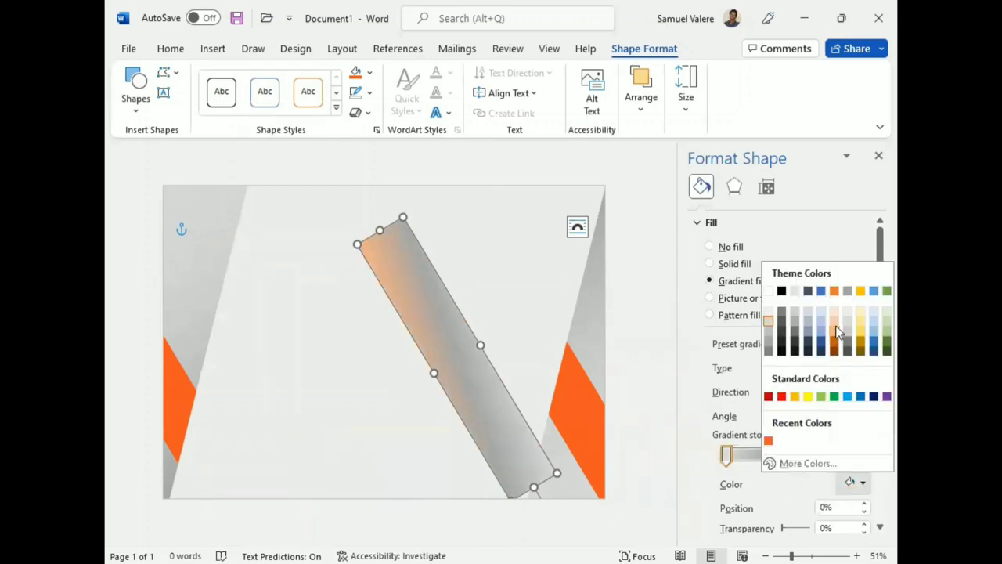
{"action": "left_click", "coordinate": [835, 329]}
{"action": "left_click", "coordinate": [767, 454]}
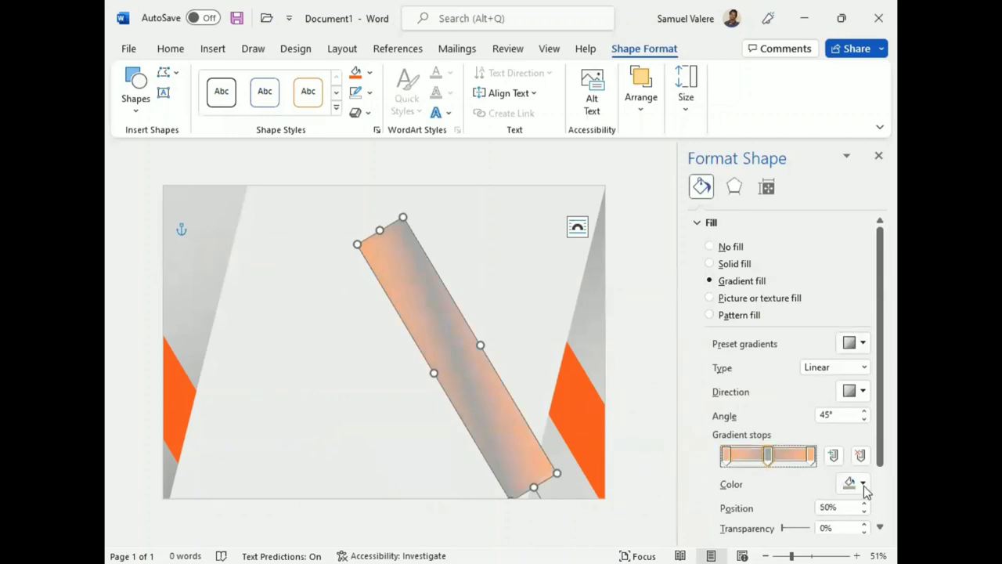
{"action": "left_click", "coordinate": [862, 482]}
{"action": "left_click", "coordinate": [835, 342]}
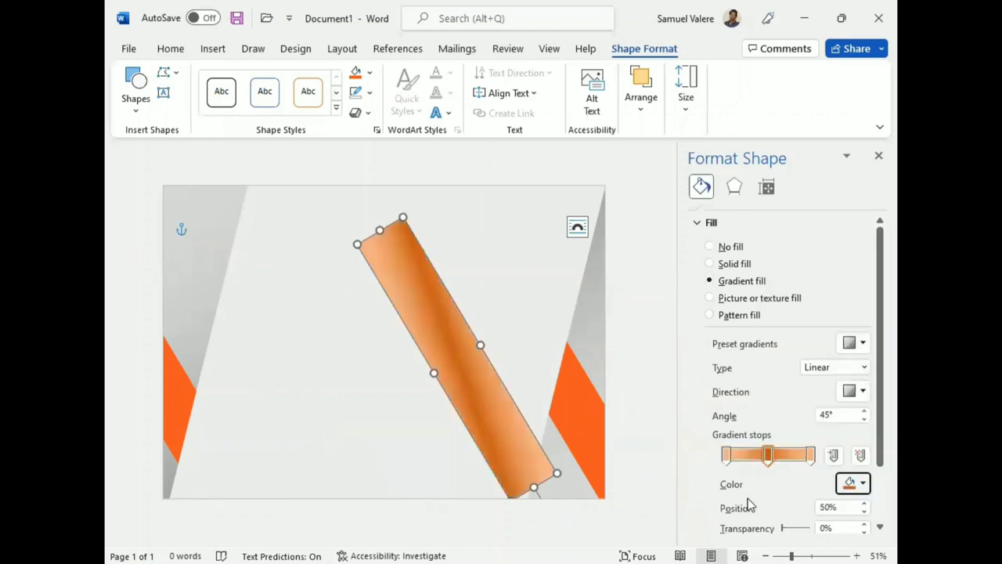
Step: Set the bar's gradient to linear at 90° and adjust the brightness of its middle and end stops
{"action": "scroll", "coordinate": [694, 468], "scroll_direction": "down", "scroll_amount": 3}
{"action": "left_click", "coordinate": [863, 319]}
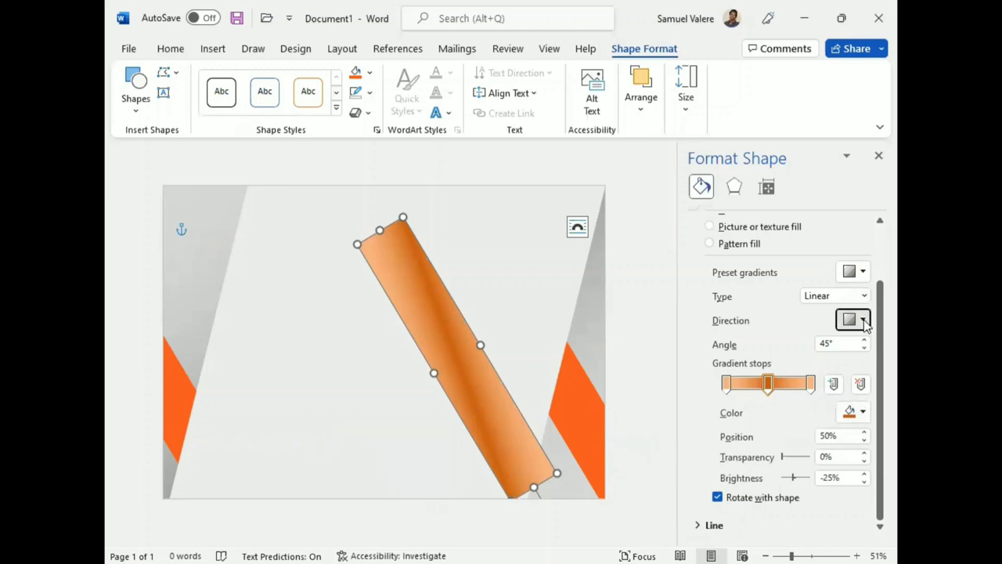
{"action": "left_click", "coordinate": [873, 347]}
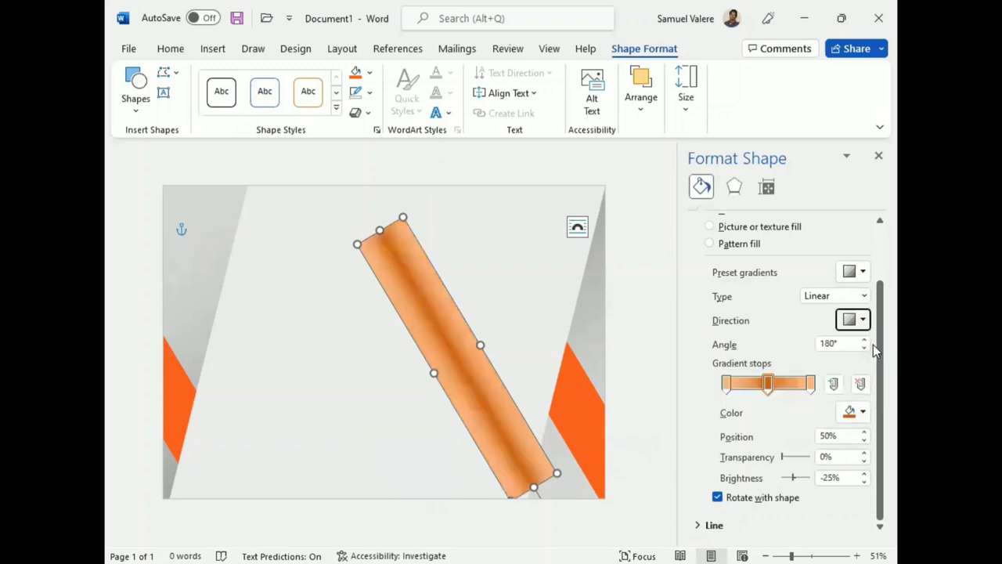
{"action": "left_click", "coordinate": [862, 321]}
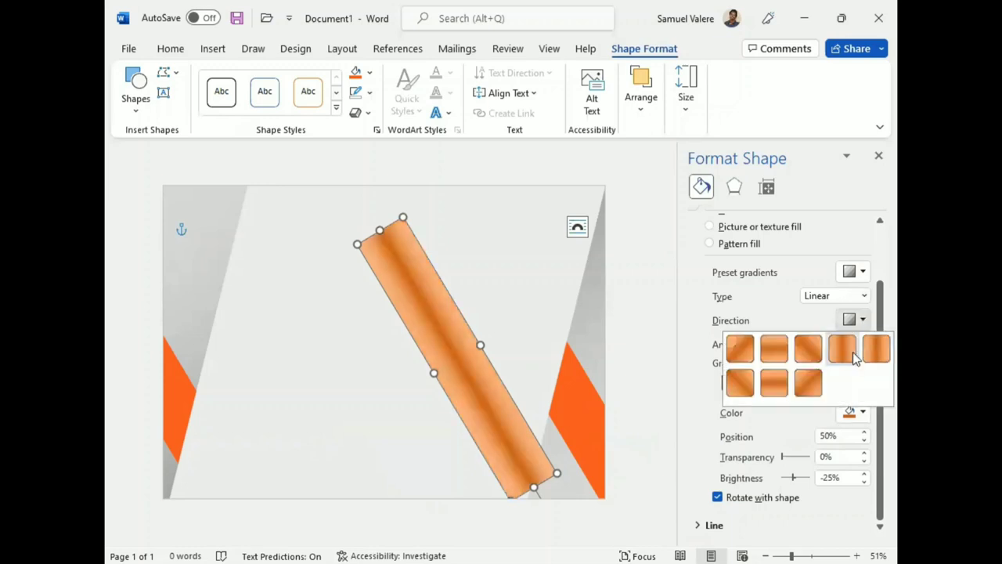
{"action": "left_click", "coordinate": [775, 382]}
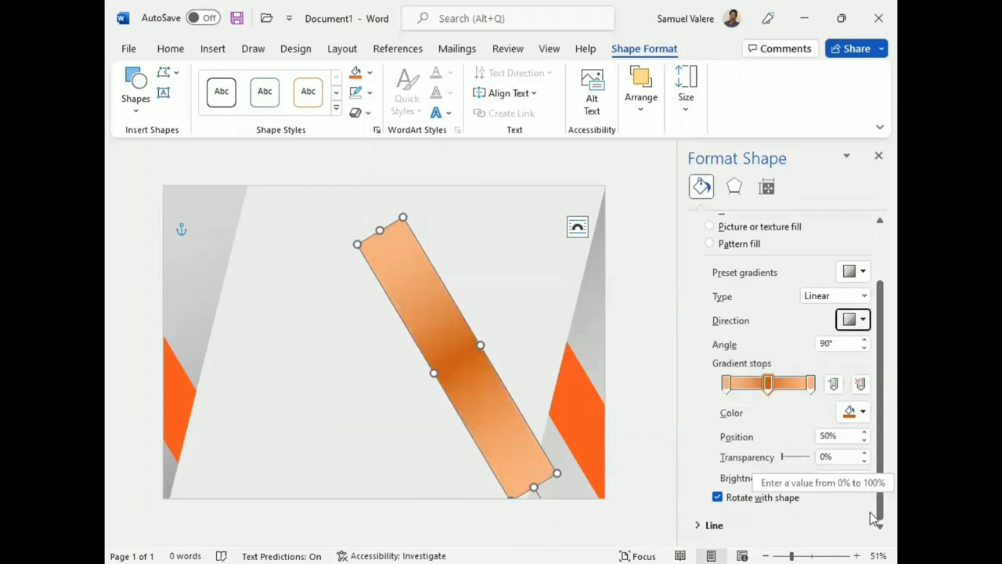
{"action": "double_click", "coordinate": [863, 475]}
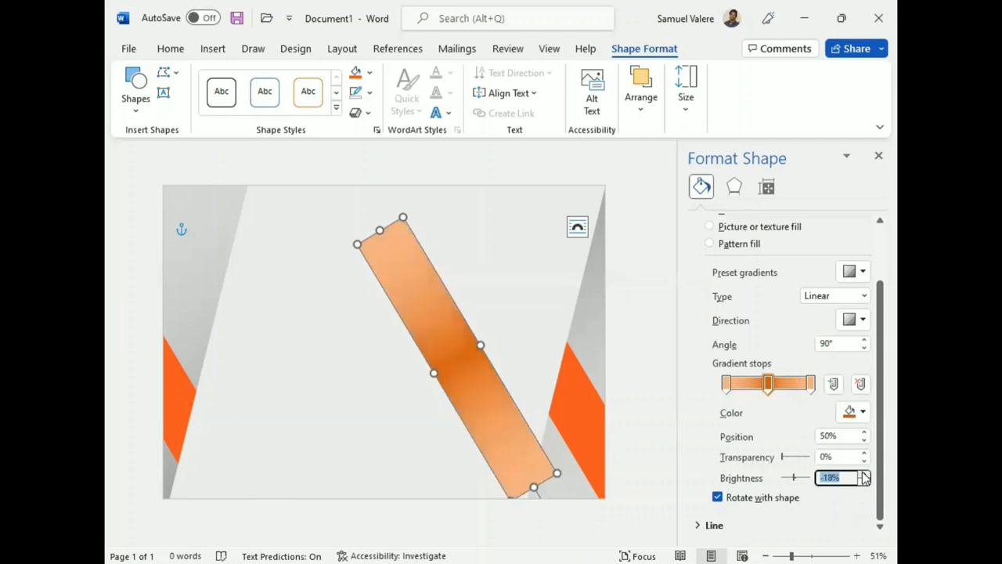
{"action": "left_click", "coordinate": [810, 381]}
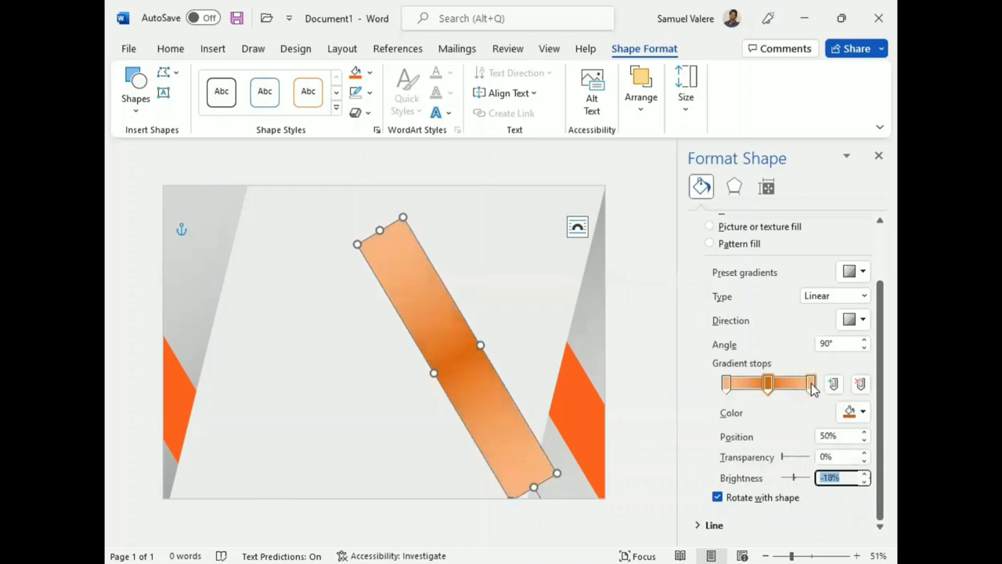
{"action": "left_click", "coordinate": [864, 482]}
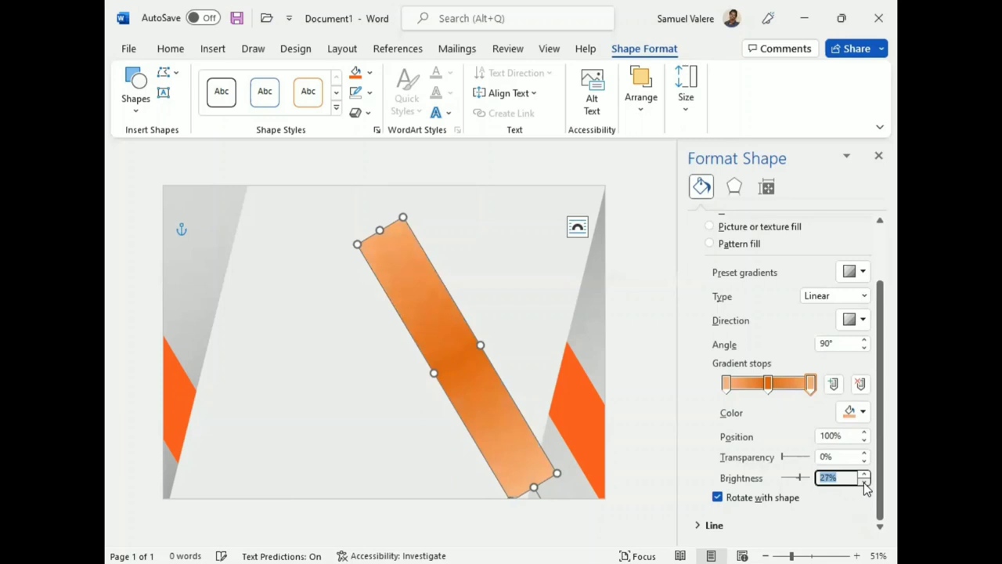
{"action": "left_click", "coordinate": [725, 382]}
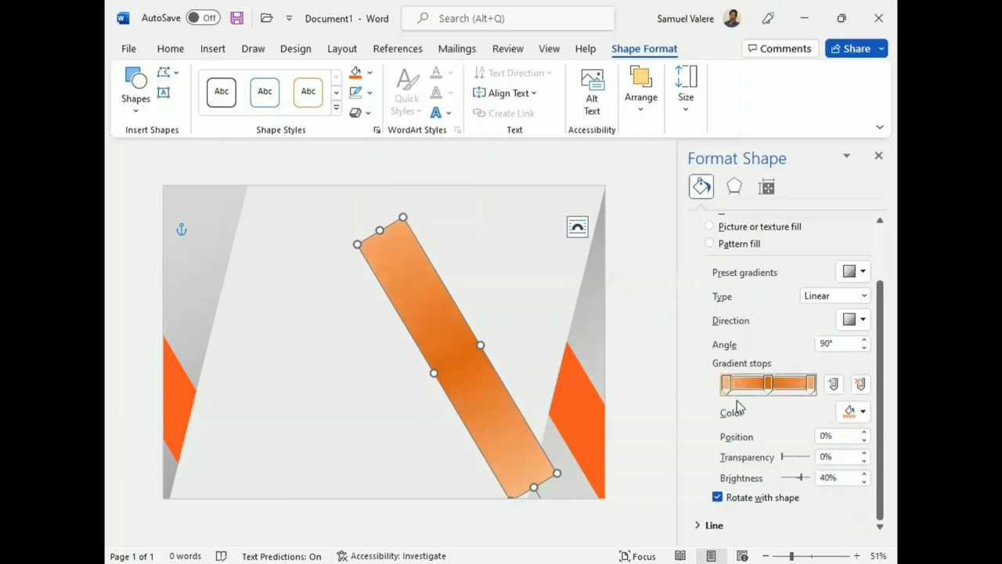
{"action": "double_click", "coordinate": [864, 482]}
{"action": "type", "text": "25"}
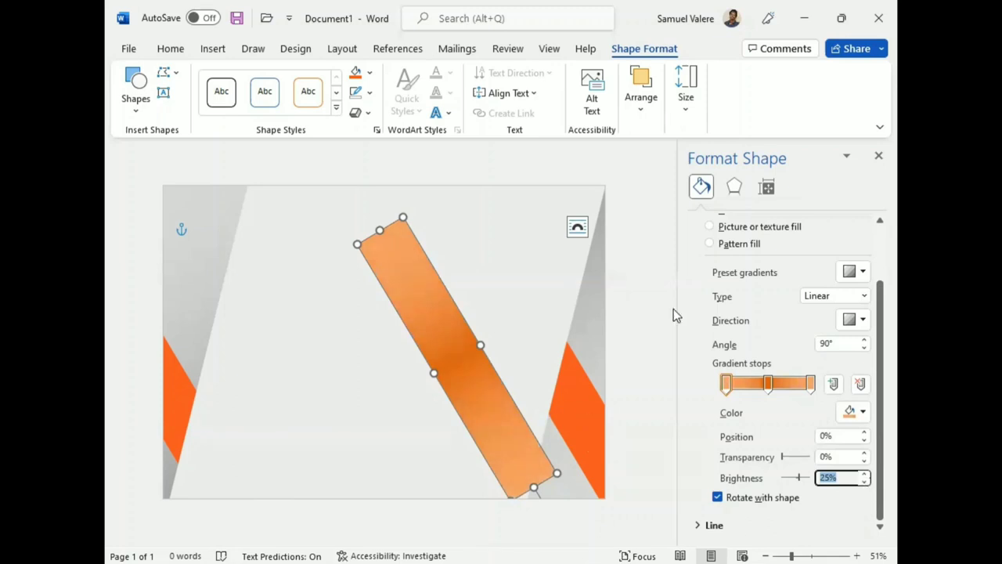
{"action": "left_click", "coordinate": [878, 156]}
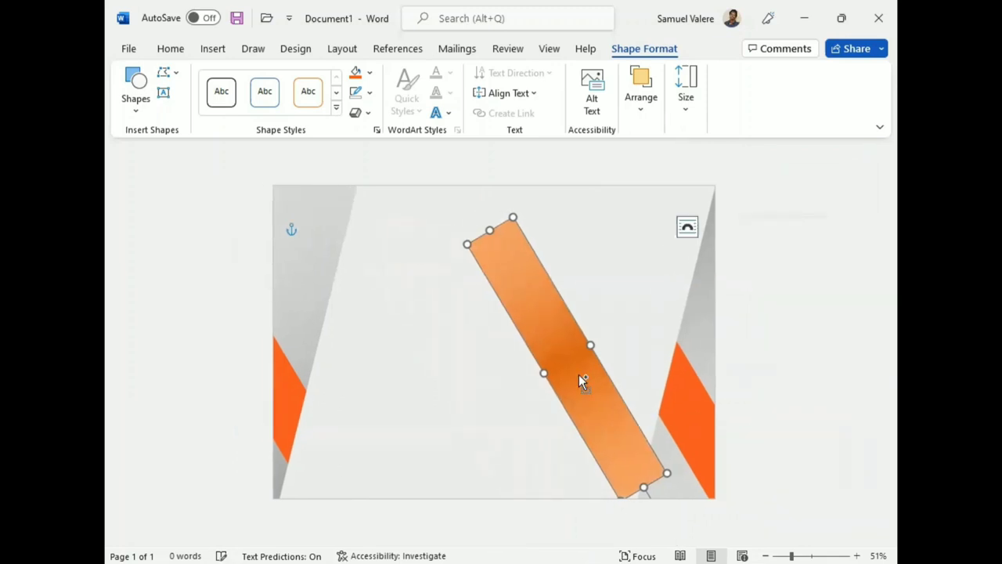
Step: Duplicate the gradient bar and position the two bars at the upper-left and lower-right page edges
{"action": "mouse_move", "coordinate": [574, 375]}
{"action": "left_mouse_down", "text": "ctrl"}
{"action": "mouse_move", "coordinate": [377, 343]}
{"action": "mouse_move", "coordinate": [332, 312]}
{"action": "mouse_move", "coordinate": [336, 278]}
{"action": "mouse_move", "coordinate": [341, 291]}
{"action": "left_mouse_up", "text": "ctrl"}
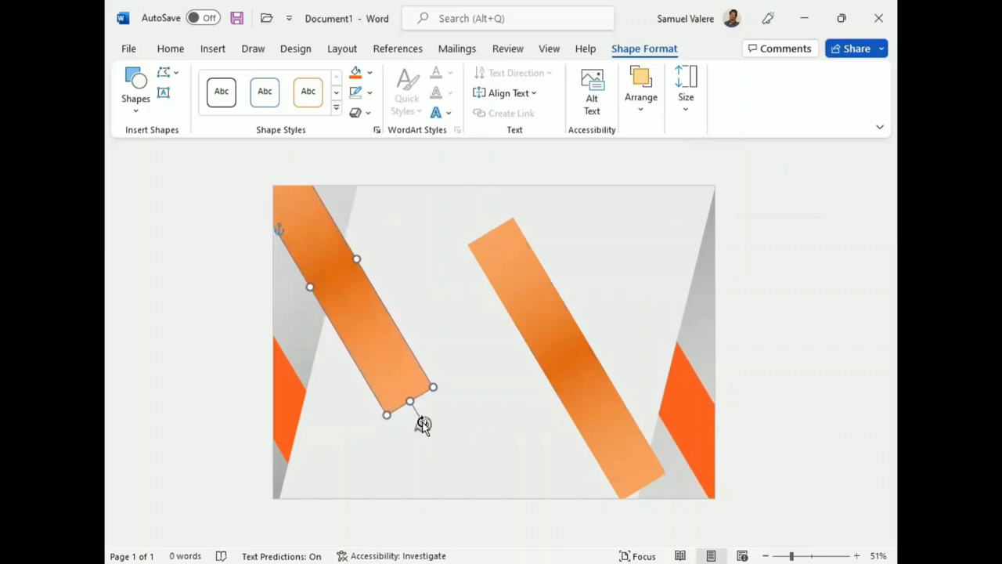
{"action": "left_click_drag", "start_coordinate": [423, 424], "coordinate": [424, 424]}
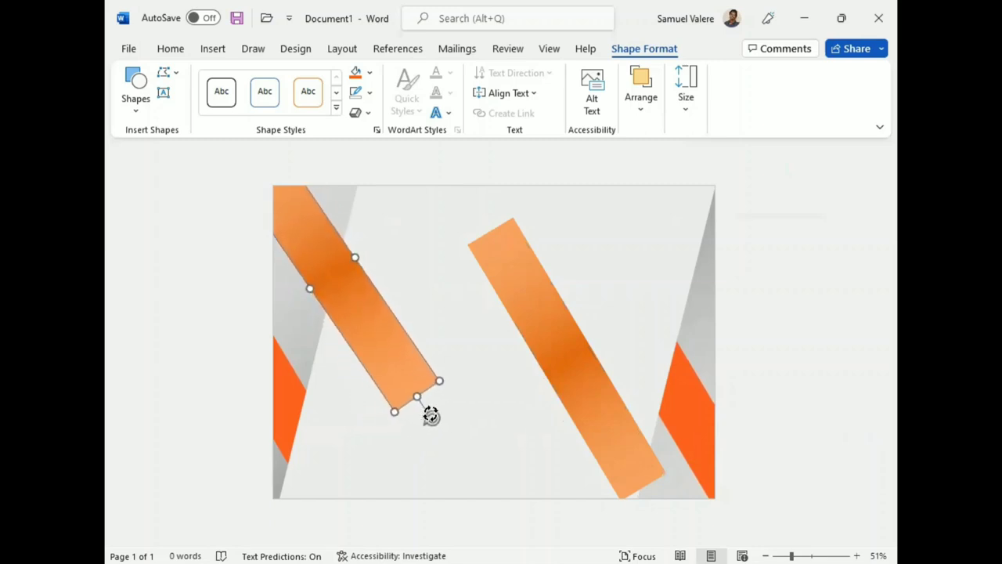
{"action": "left_click_drag", "start_coordinate": [349, 313], "coordinate": [342, 332]}
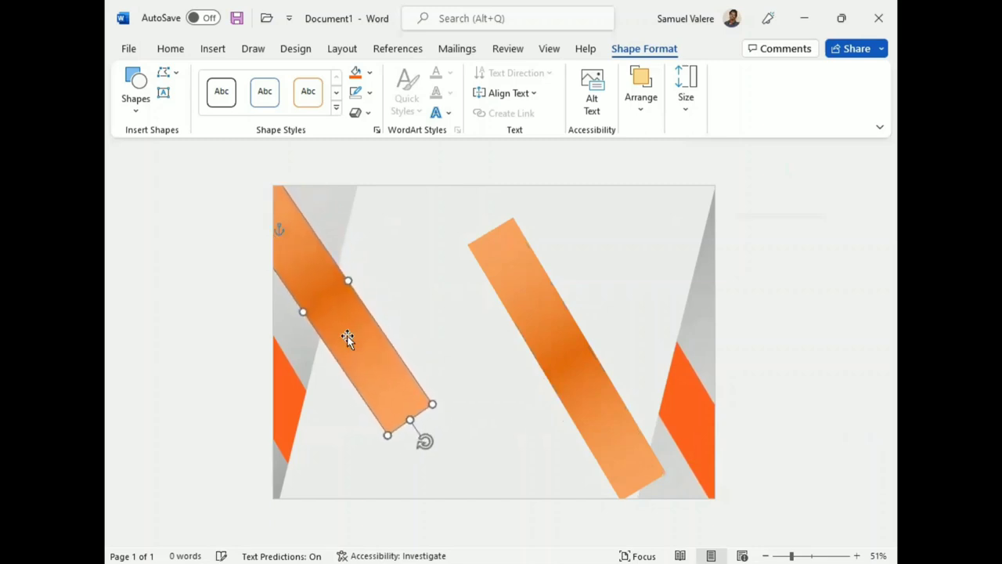
{"action": "left_click", "coordinate": [698, 387]}
{"action": "left_click_drag", "start_coordinate": [698, 387], "coordinate": [701, 368]}
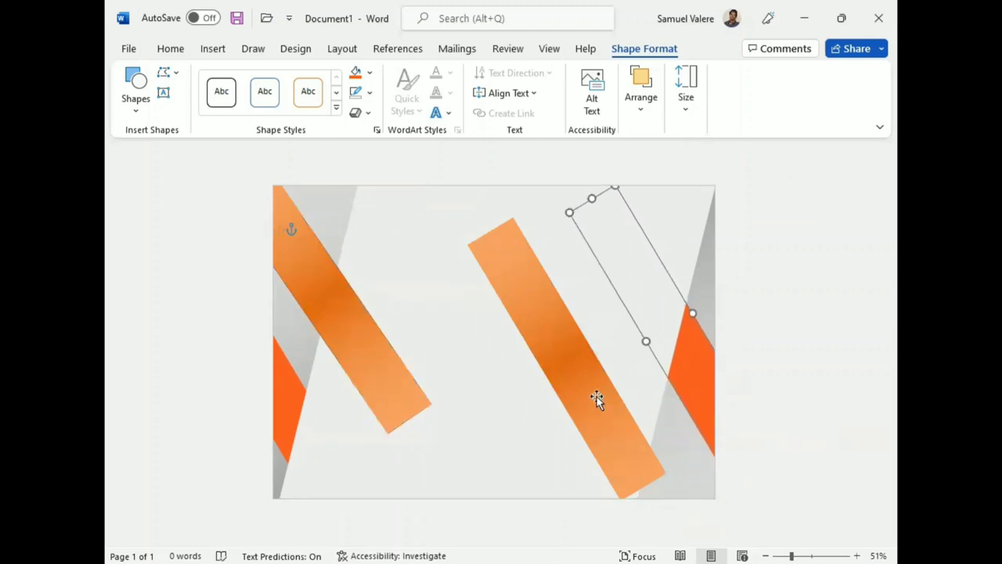
{"action": "mouse_move", "coordinate": [597, 396]}
{"action": "left_mouse_down"}
{"action": "mouse_move", "coordinate": [682, 429]}
{"action": "mouse_move", "coordinate": [675, 446]}
{"action": "left_mouse_up"}
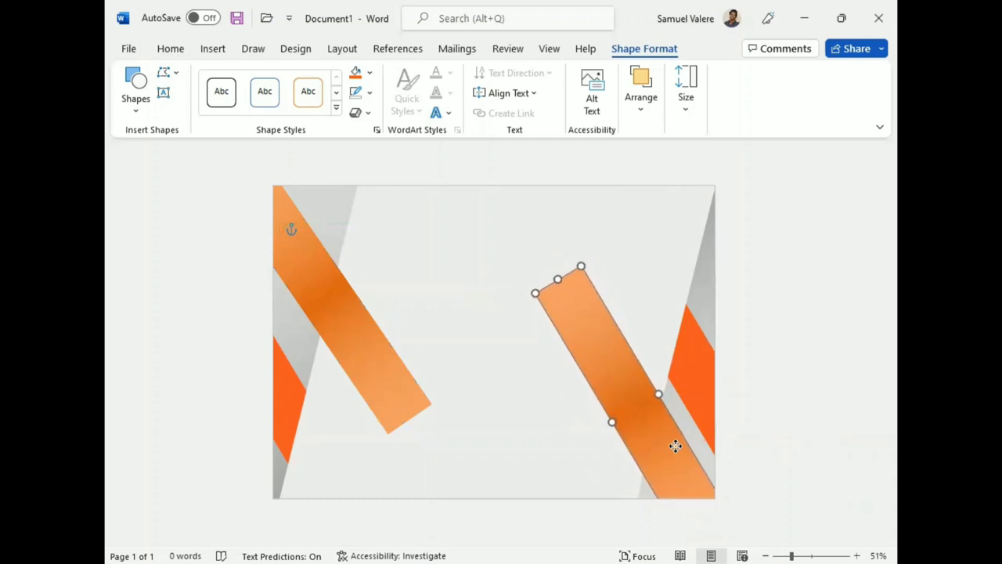
{"action": "mouse_move", "coordinate": [704, 378]}
{"action": "left_mouse_down"}
{"action": "mouse_move", "coordinate": [673, 423]}
{"action": "mouse_move", "coordinate": [676, 408]}
{"action": "left_mouse_up"}
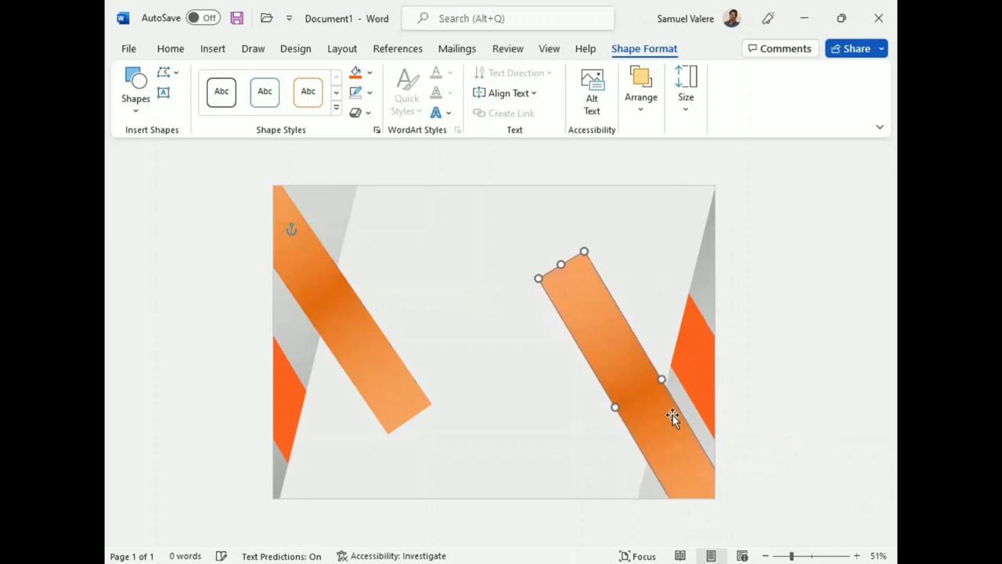
{"action": "mouse_move", "coordinate": [321, 326]}
{"action": "left_mouse_down"}
{"action": "mouse_move", "coordinate": [329, 336]}
{"action": "mouse_move", "coordinate": [317, 323]}
{"action": "left_mouse_up"}
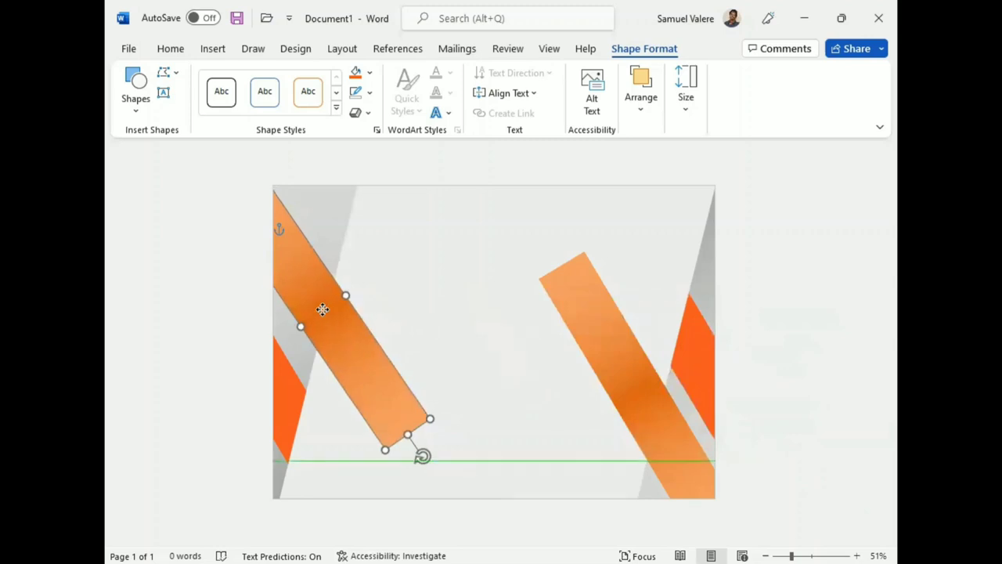
{"action": "left_click_drag", "start_coordinate": [316, 323], "coordinate": [327, 315]}
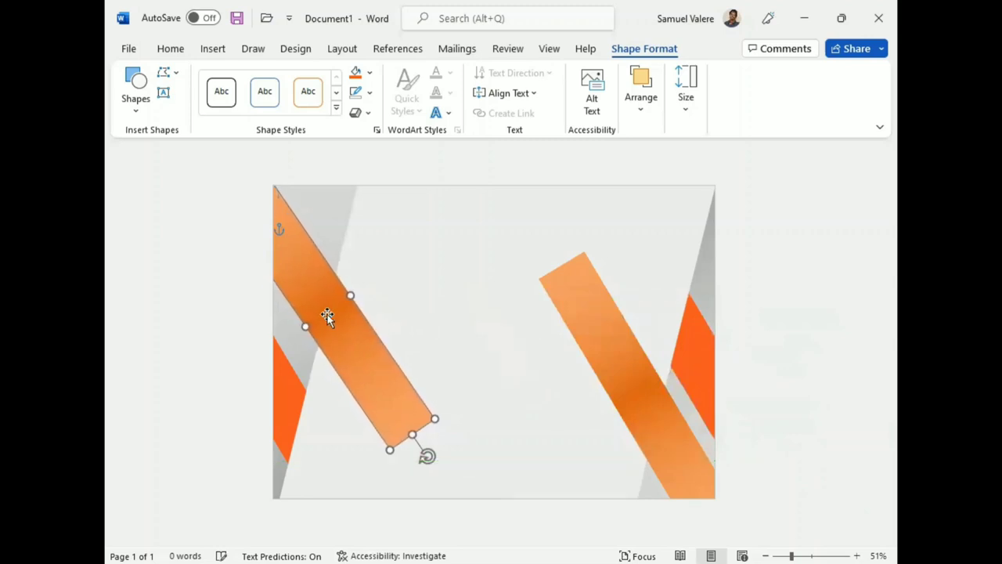
Step: Select both gradient bars and send them behind the grey background
{"action": "left_click", "coordinate": [598, 318], "text": "shift"}
{"action": "left_click", "coordinate": [641, 98]}
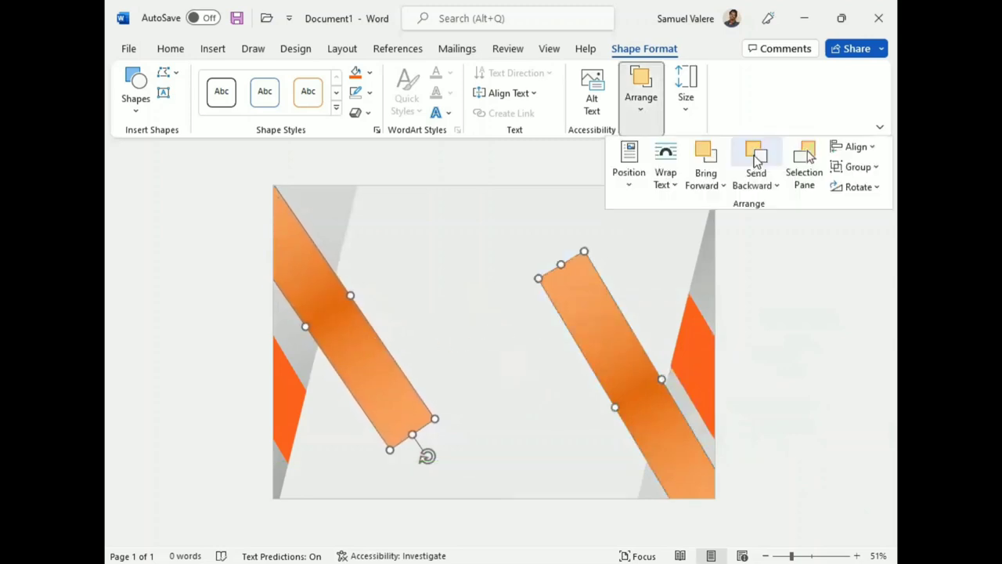
{"action": "left_click", "coordinate": [756, 159]}
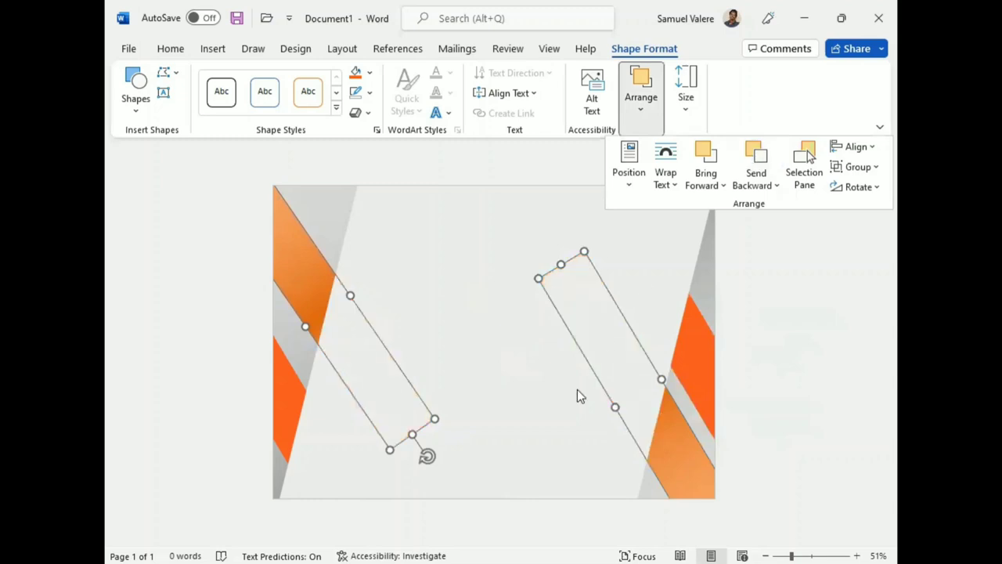
{"action": "left_click", "coordinate": [513, 406]}
{"action": "left_click", "coordinate": [846, 295]}
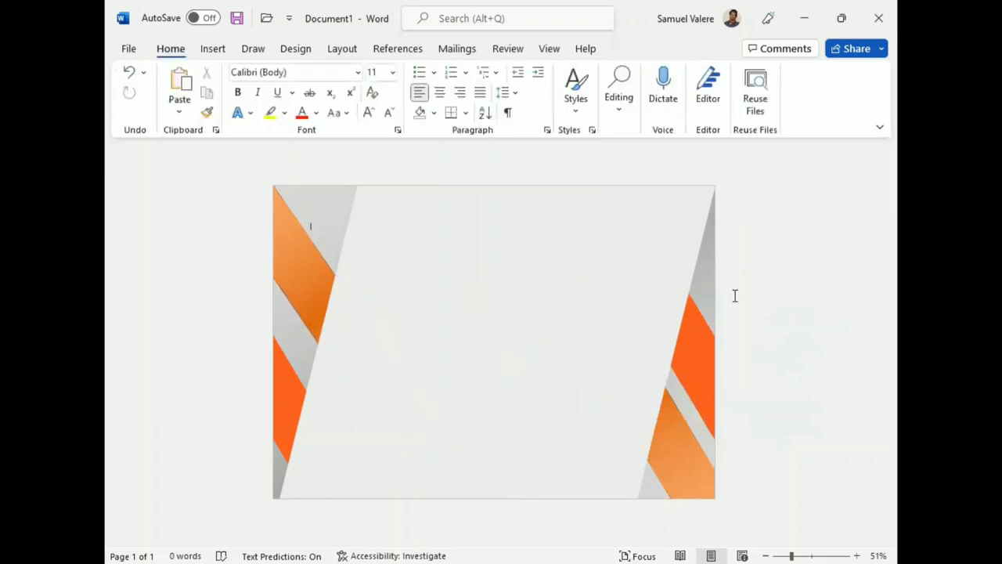
Step: Draw a box near the top of the page and type 'Certificate' in it
{"action": "left_click", "coordinate": [212, 50]}
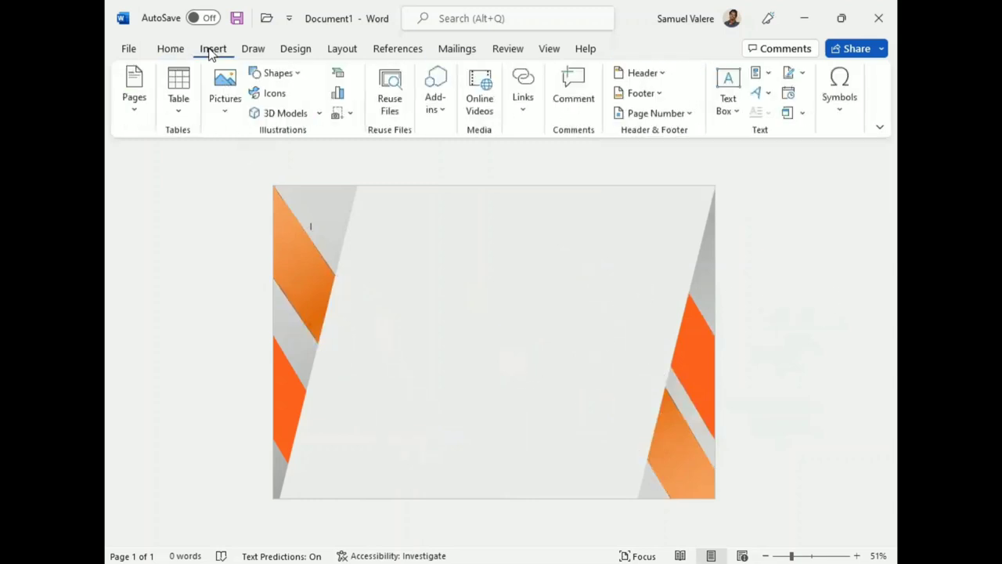
{"action": "left_click", "coordinate": [295, 72]}
{"action": "left_click", "coordinate": [255, 220]}
{"action": "left_click_drag", "start_coordinate": [403, 225], "coordinate": [620, 298]}
{"action": "type", "text": "Certificate"}
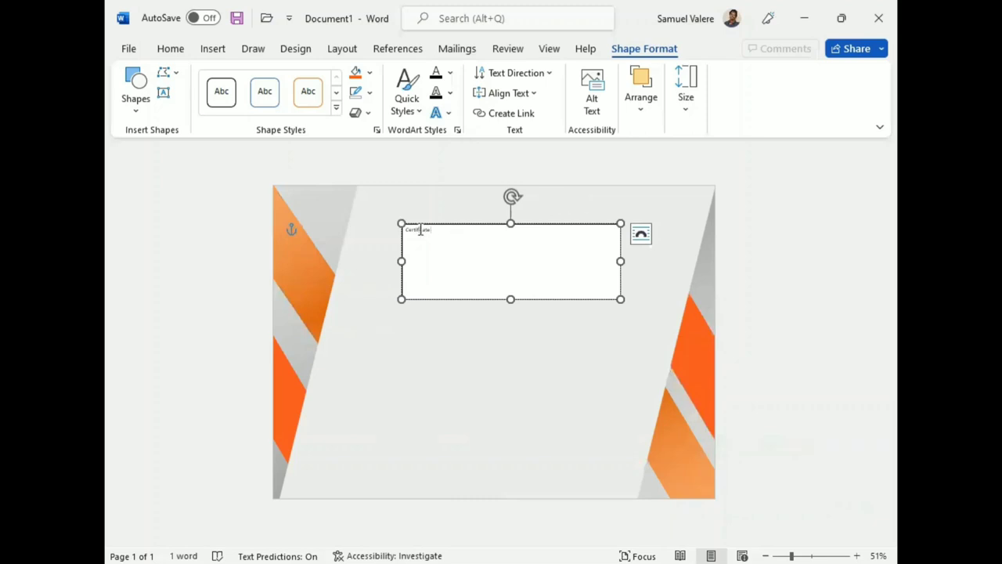
Step: Set the Certificate title's font to Palace Script MT
{"action": "double_click", "coordinate": [419, 230]}
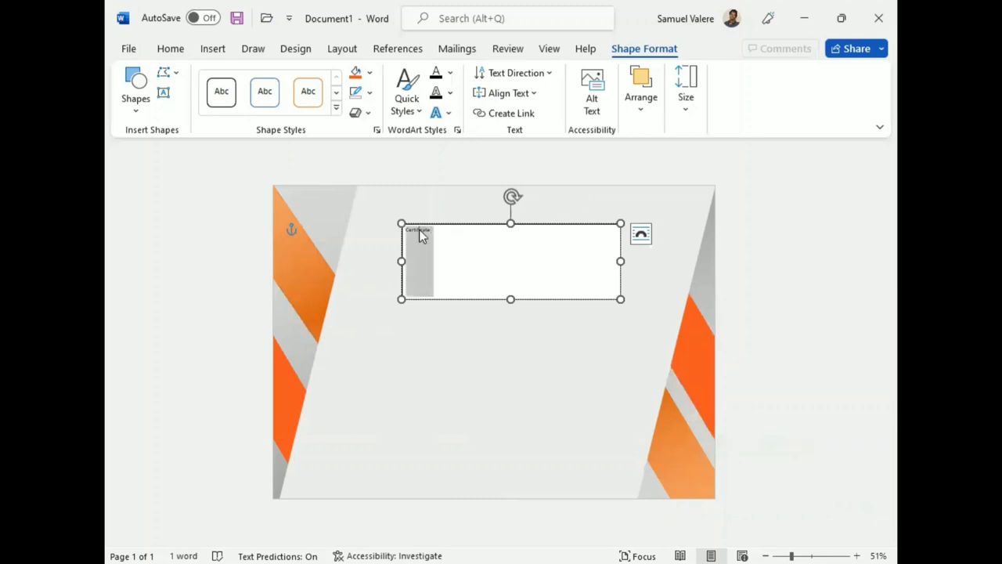
{"action": "left_click", "coordinate": [170, 48]}
{"action": "left_click", "coordinate": [317, 74]}
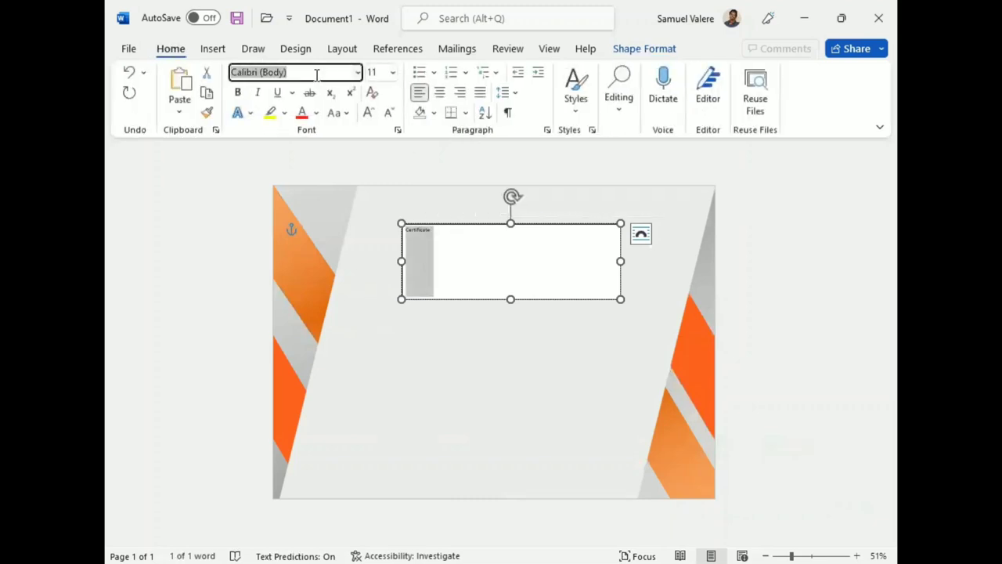
{"action": "type", "text": "Palace Script MT"}
{"action": "key", "text": "Return"}
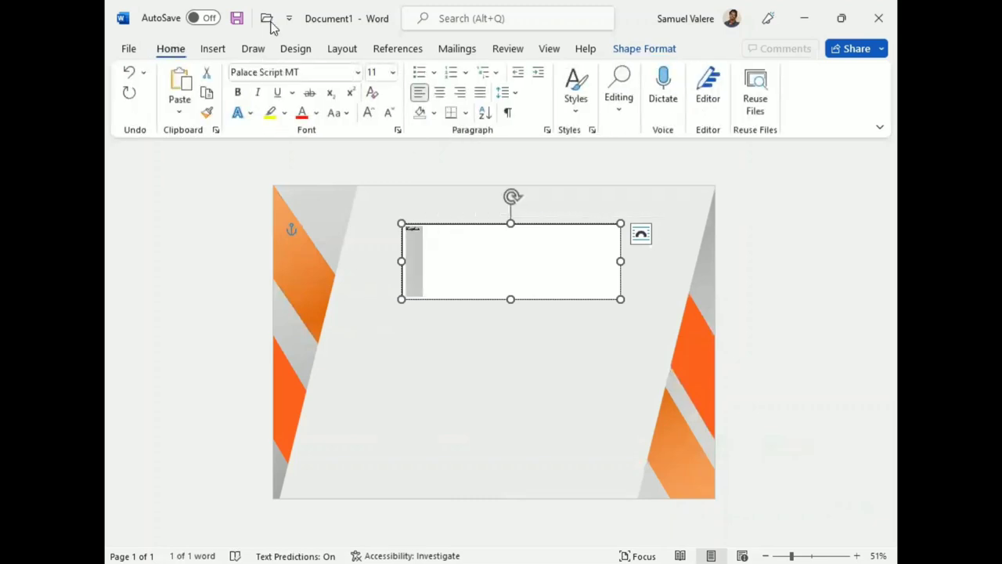
Step: Enlarge the title to 150 pt, make it bold, and make the box slightly taller
{"action": "left_click", "coordinate": [369, 112]}
{"action": "left_click", "coordinate": [369, 112]}
{"action": "left_click", "coordinate": [369, 112]}
{"action": "left_click", "coordinate": [370, 112]}
{"action": "left_click", "coordinate": [369, 112]}
{"action": "left_click", "coordinate": [370, 112]}
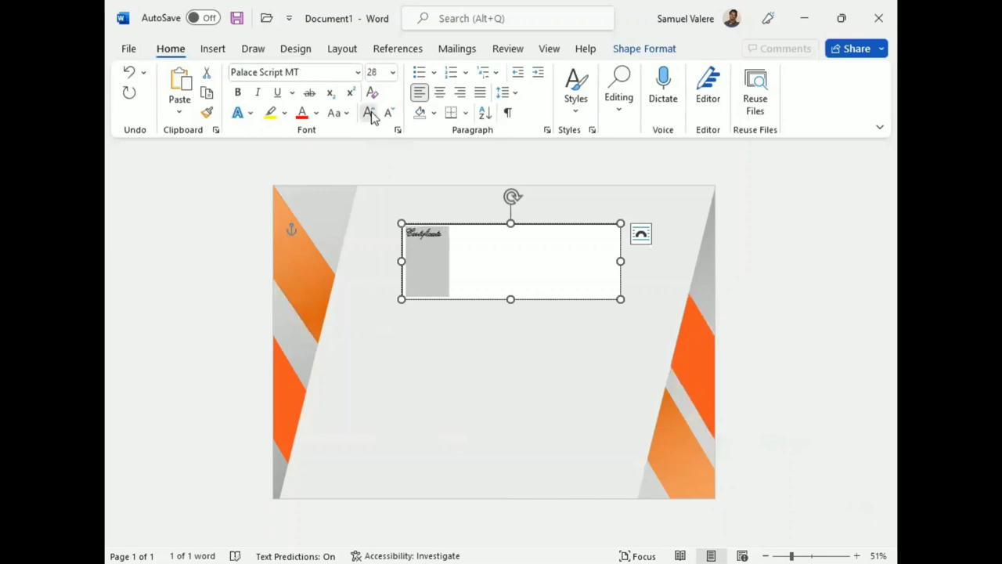
{"action": "left_click", "coordinate": [371, 111]}
{"action": "left_click", "coordinate": [371, 112]}
{"action": "left_click", "coordinate": [371, 111]}
{"action": "left_click", "coordinate": [371, 112]}
{"action": "left_click", "coordinate": [371, 111]}
{"action": "left_click", "coordinate": [371, 111]}
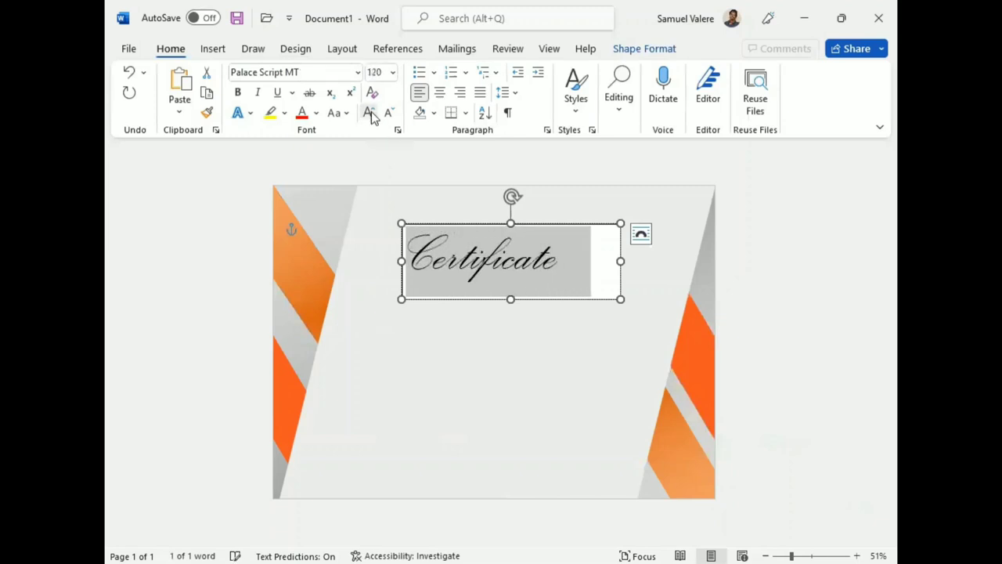
{"action": "left_click", "coordinate": [371, 111]}
{"action": "left_click", "coordinate": [371, 111]}
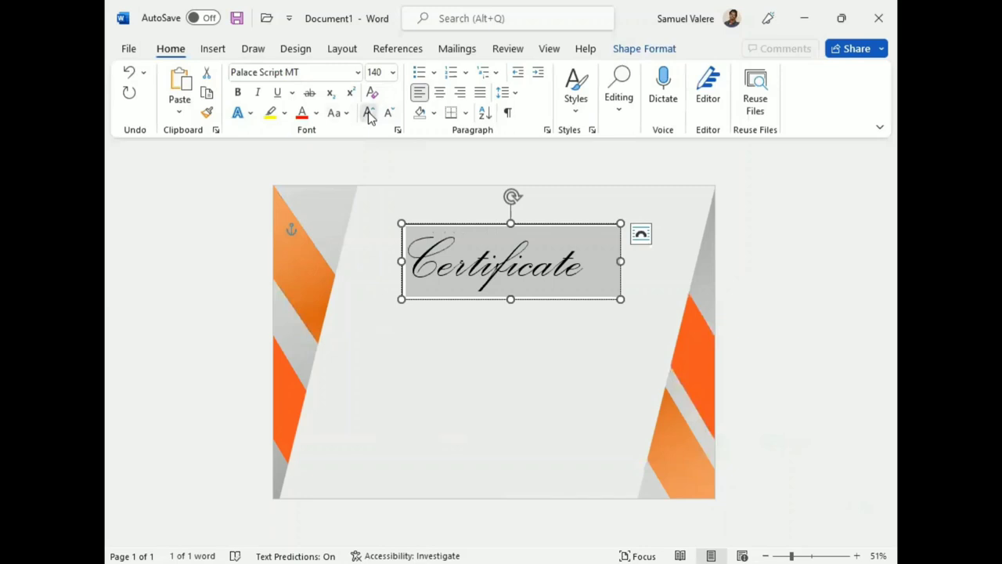
{"action": "left_click", "coordinate": [371, 113]}
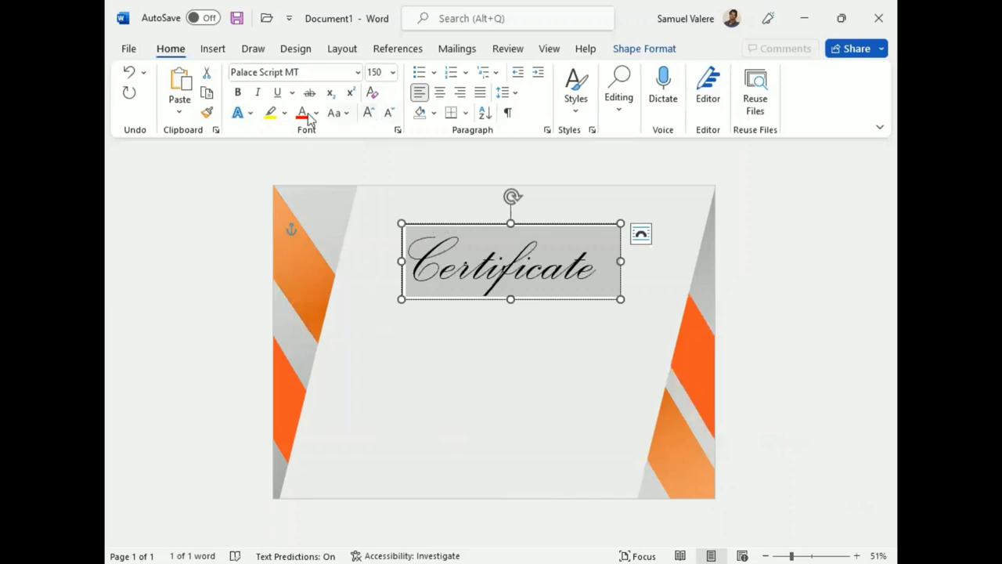
{"action": "left_click", "coordinate": [238, 92]}
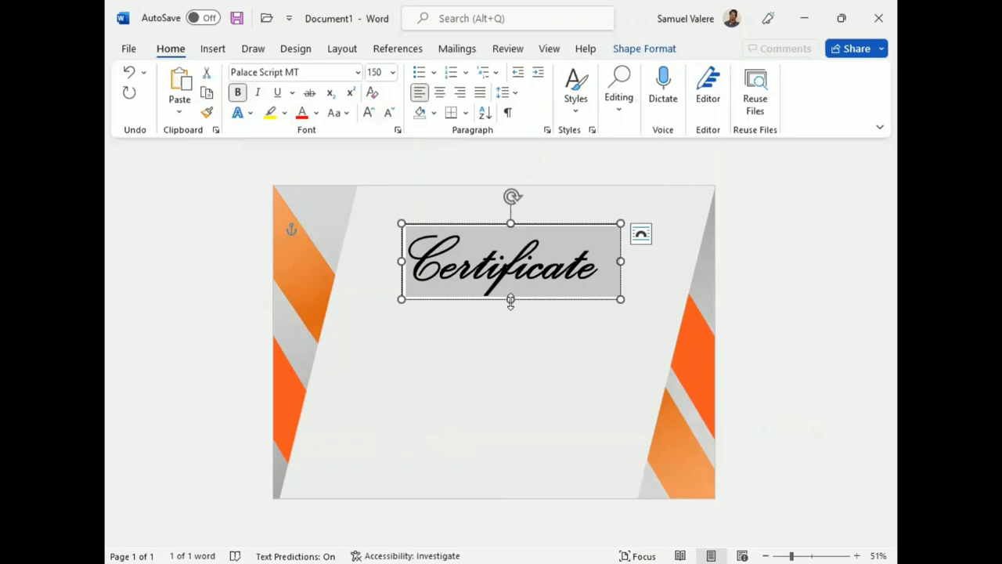
{"action": "left_click_drag", "start_coordinate": [510, 300], "coordinate": [511, 307]}
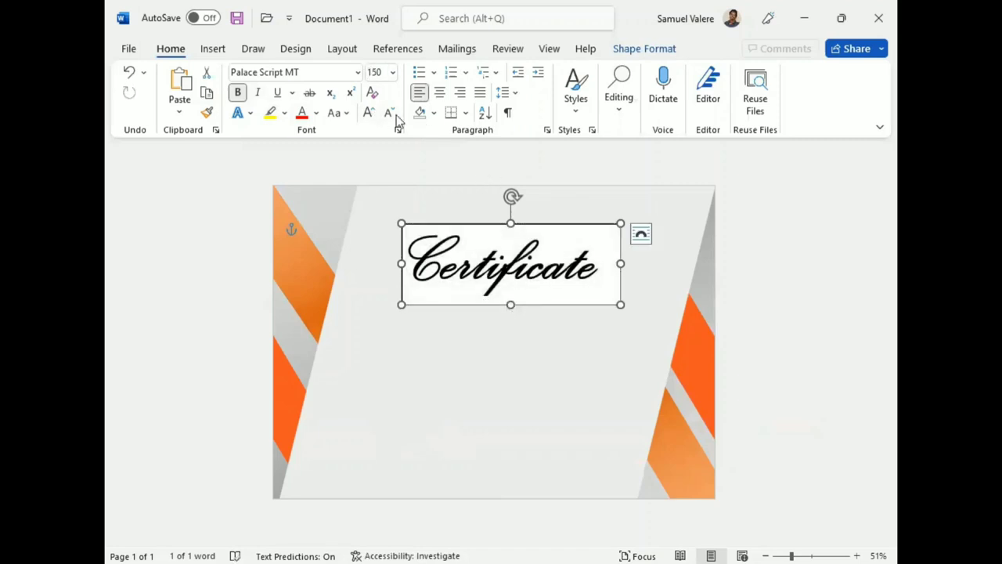
Step: Give the title box No Fill and No Outline, and colour 'Certificate' dark blue
{"action": "left_click", "coordinate": [644, 49]}
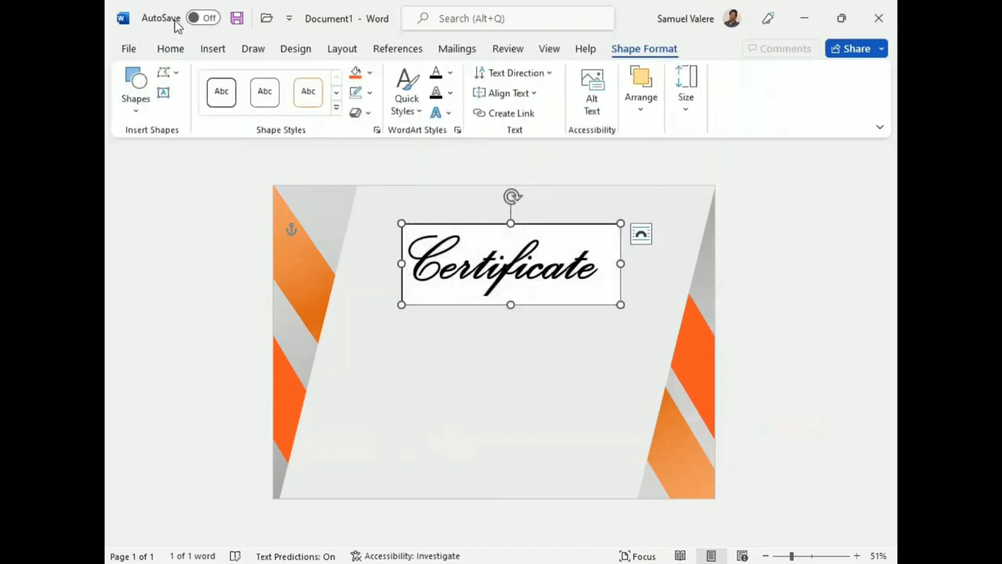
{"action": "left_click", "coordinate": [369, 72]}
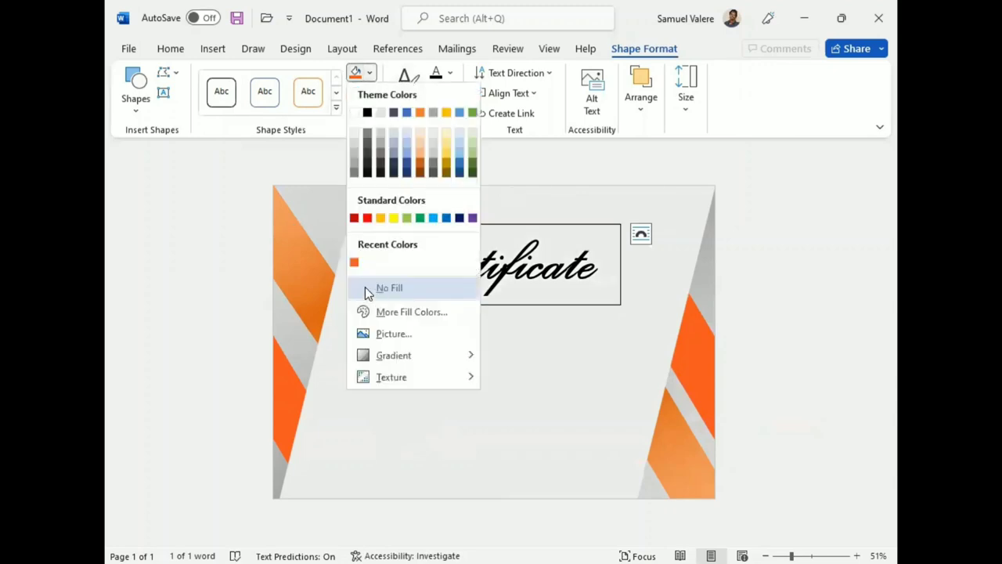
{"action": "left_click", "coordinate": [364, 288]}
{"action": "left_click", "coordinate": [369, 93]}
{"action": "left_click", "coordinate": [365, 308]}
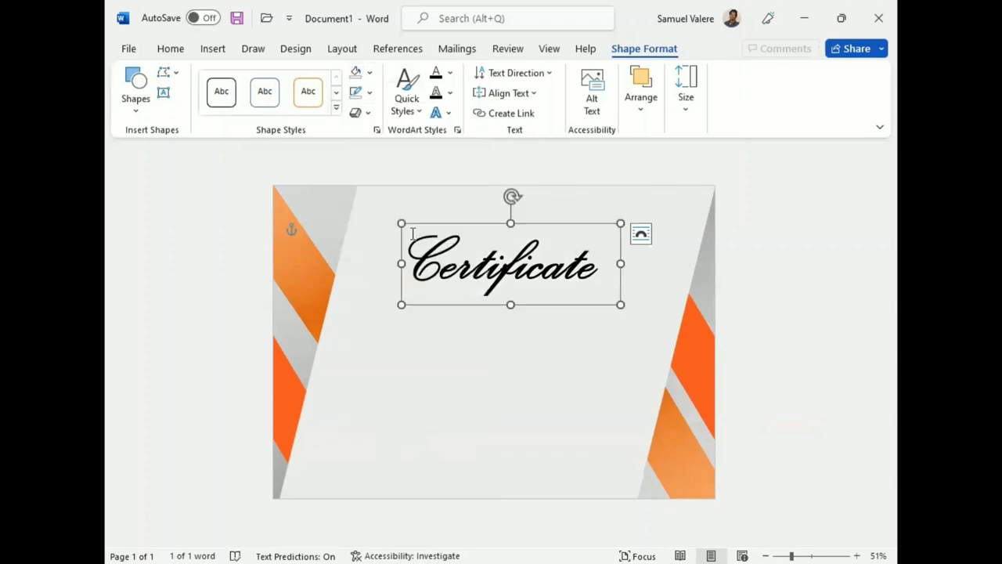
{"action": "left_click", "coordinate": [450, 73]}
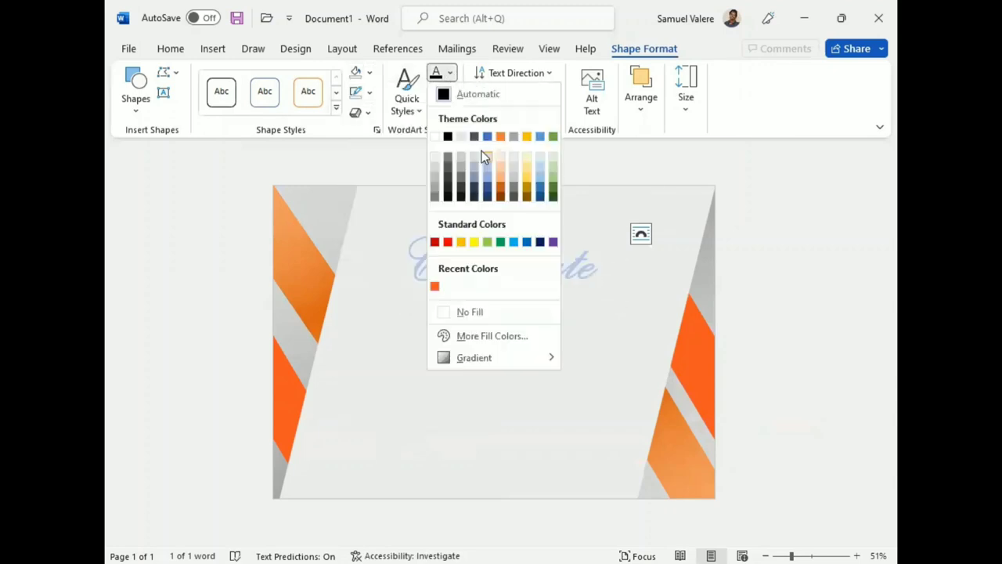
{"action": "left_click", "coordinate": [540, 242]}
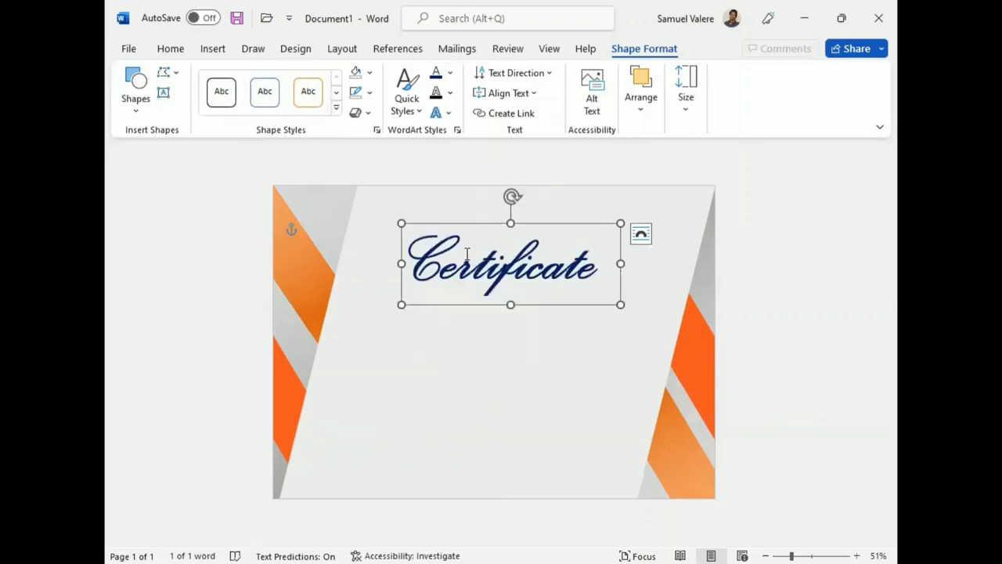
Step: Widen the Certificate box and expand the title's character spacing by 3 pt
{"action": "left_click_drag", "start_coordinate": [401, 264], "coordinate": [390, 264]}
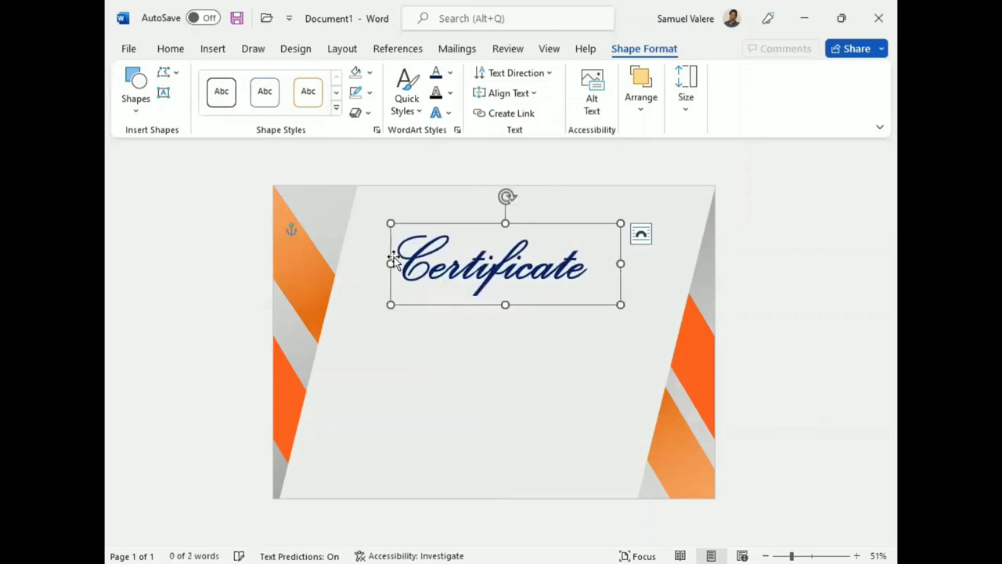
{"action": "triple_click", "coordinate": [480, 264]}
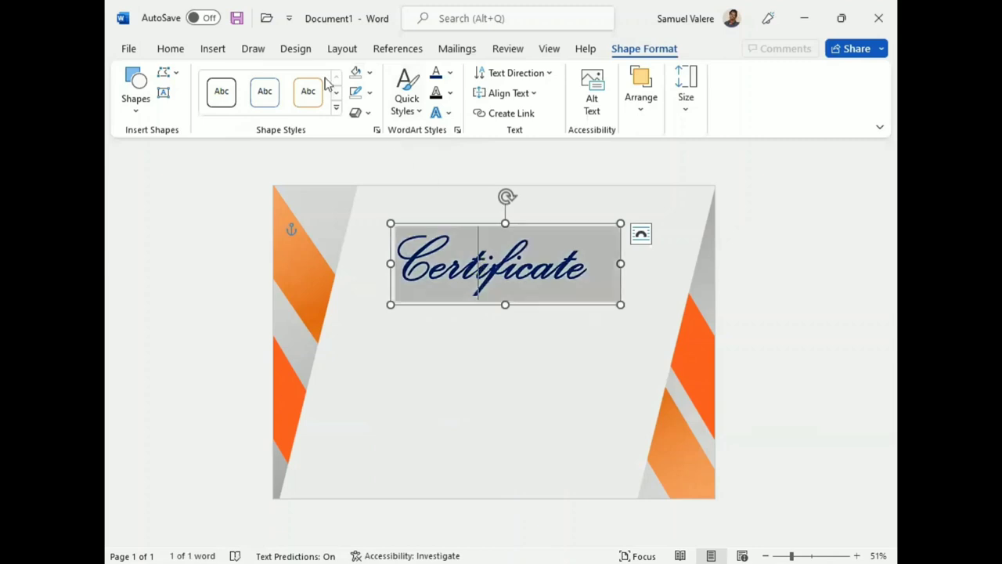
{"action": "left_click", "coordinate": [174, 49]}
{"action": "left_click", "coordinate": [397, 130]}
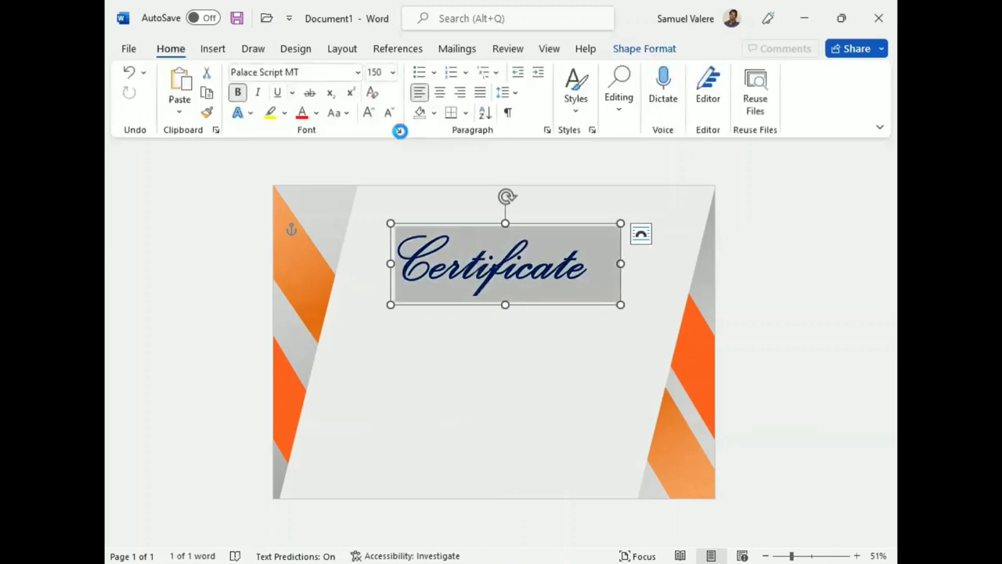
{"action": "left_click", "coordinate": [400, 111]}
{"action": "left_click", "coordinate": [438, 168]}
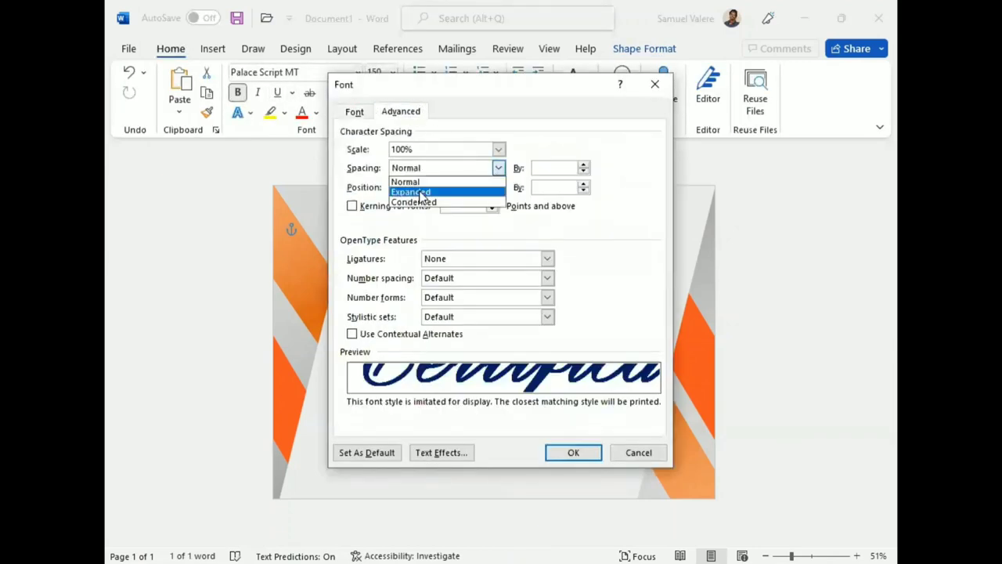
{"action": "left_click", "coordinate": [400, 193]}
{"action": "left_click", "coordinate": [539, 166]}
{"action": "type", "text": "3"}
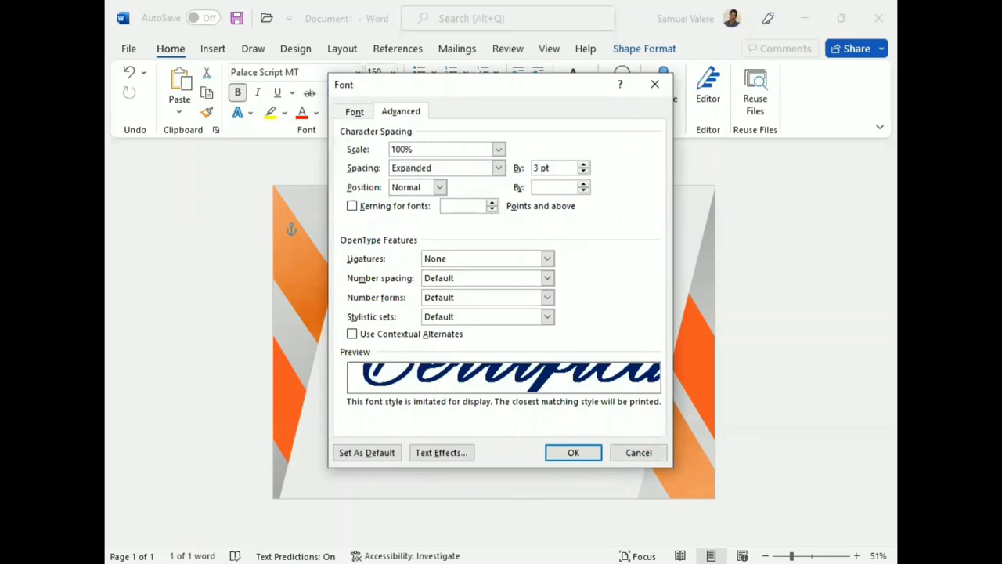
{"action": "key", "text": "Return"}
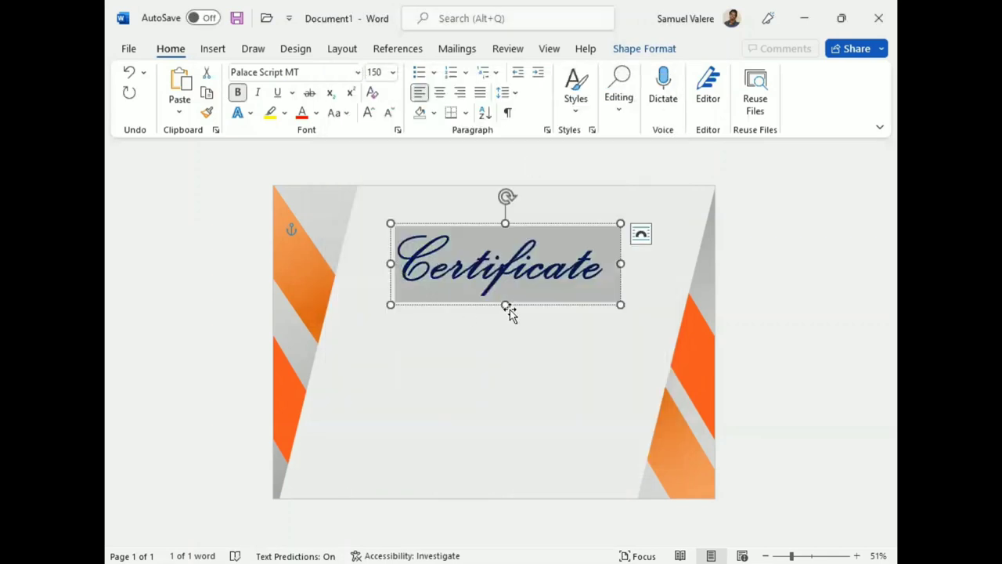
Step: Move the Certificate text box slightly higher on the page
{"action": "left_click_drag", "start_coordinate": [521, 306], "coordinate": [523, 291]}
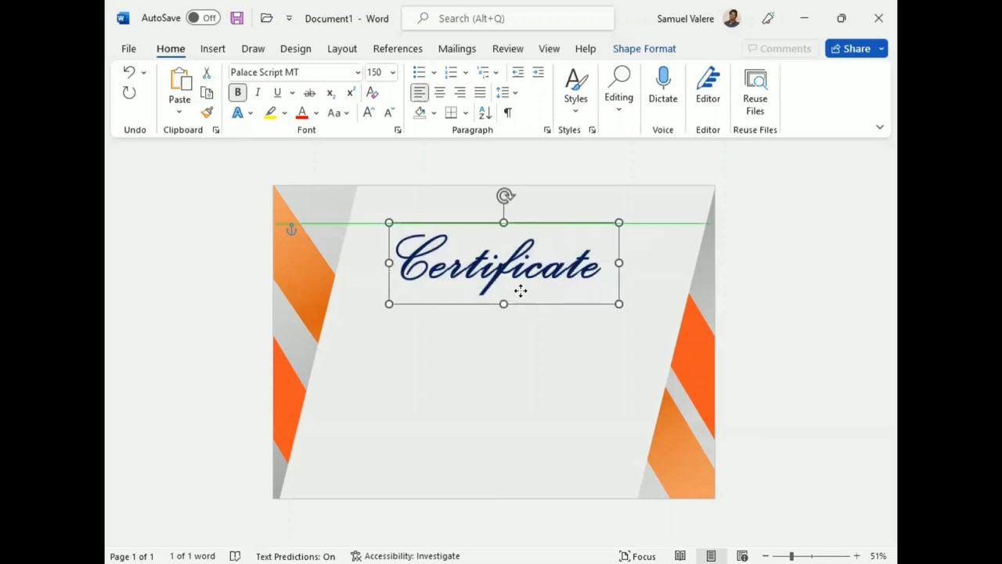
{"action": "key", "text": "Up"}
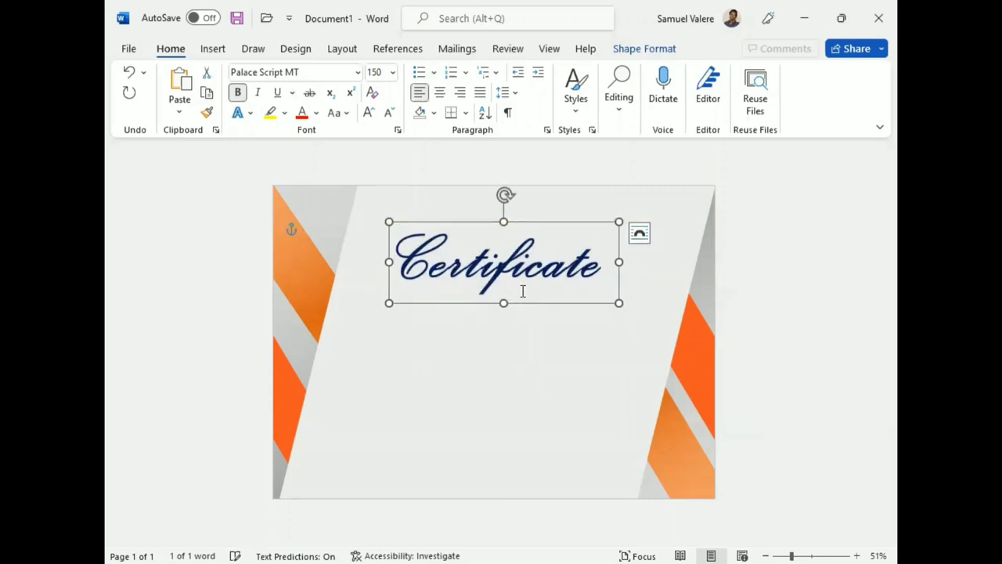
{"action": "key", "text": "Up"}
{"action": "key", "text": "Up"}
{"action": "key", "text": "Up"}
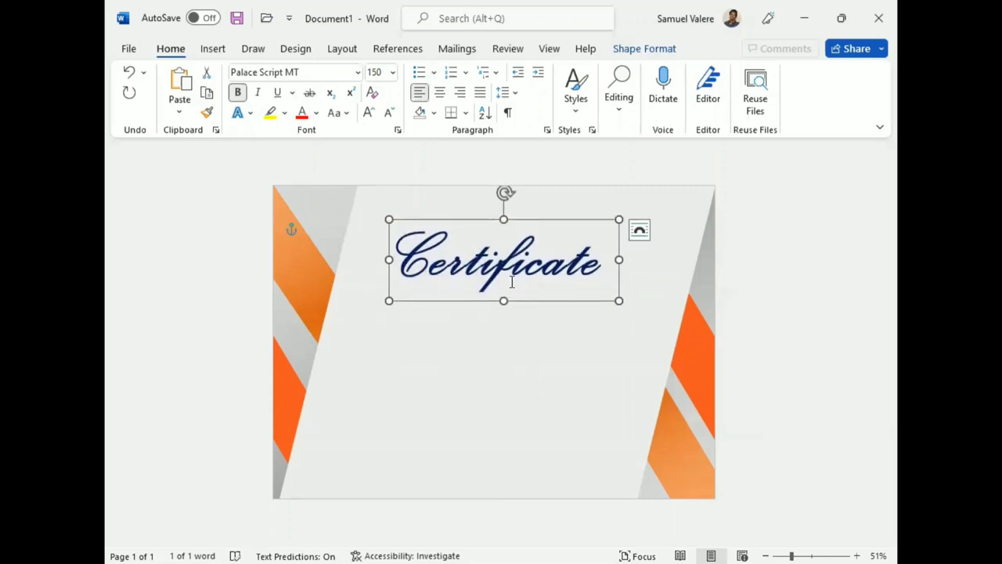
Step: Draw a text box below the Certificate title and type 'of'
{"action": "left_click", "coordinate": [210, 48]}
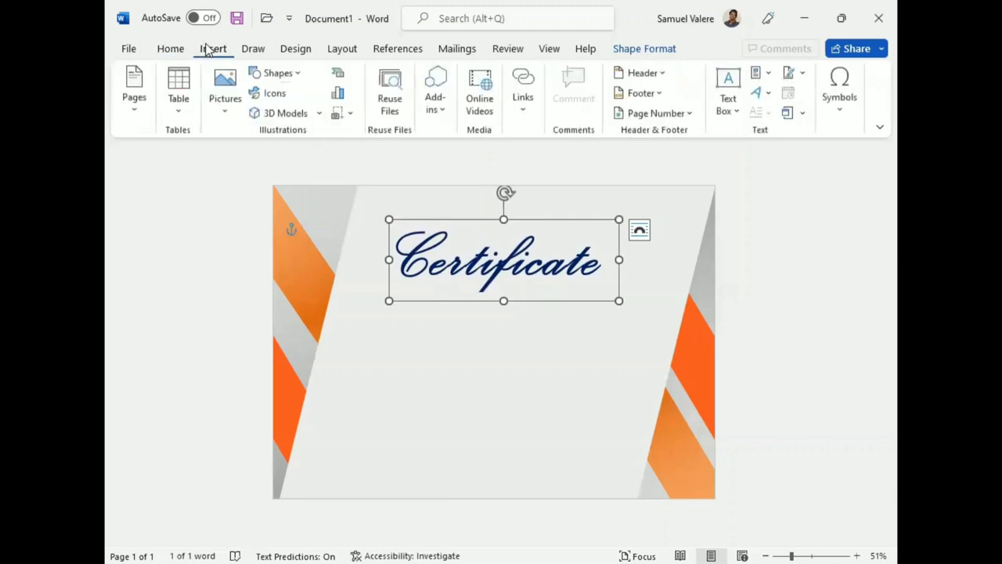
{"action": "left_click", "coordinate": [278, 73]}
{"action": "left_click", "coordinate": [268, 112]}
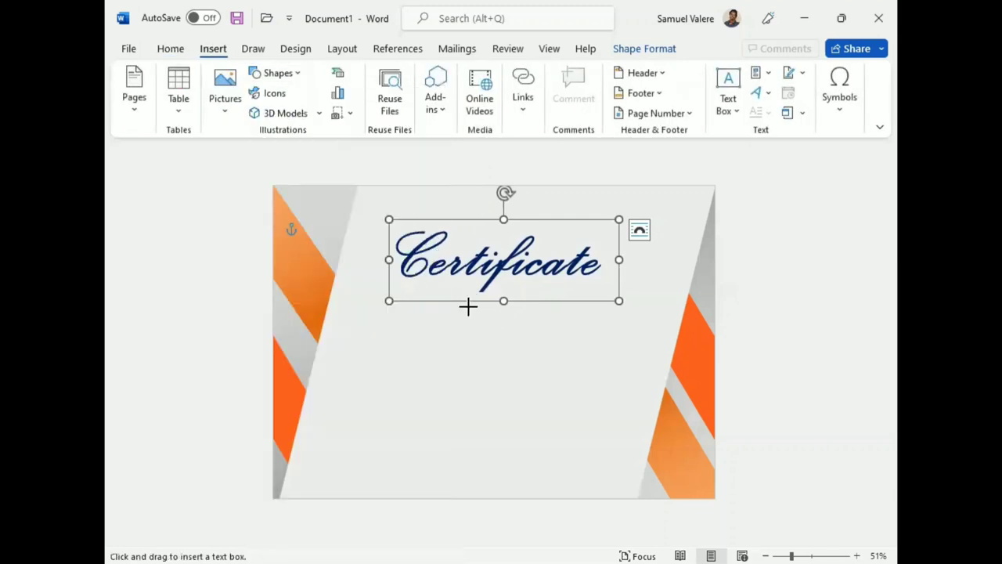
{"action": "left_click_drag", "start_coordinate": [467, 305], "coordinate": [599, 334]}
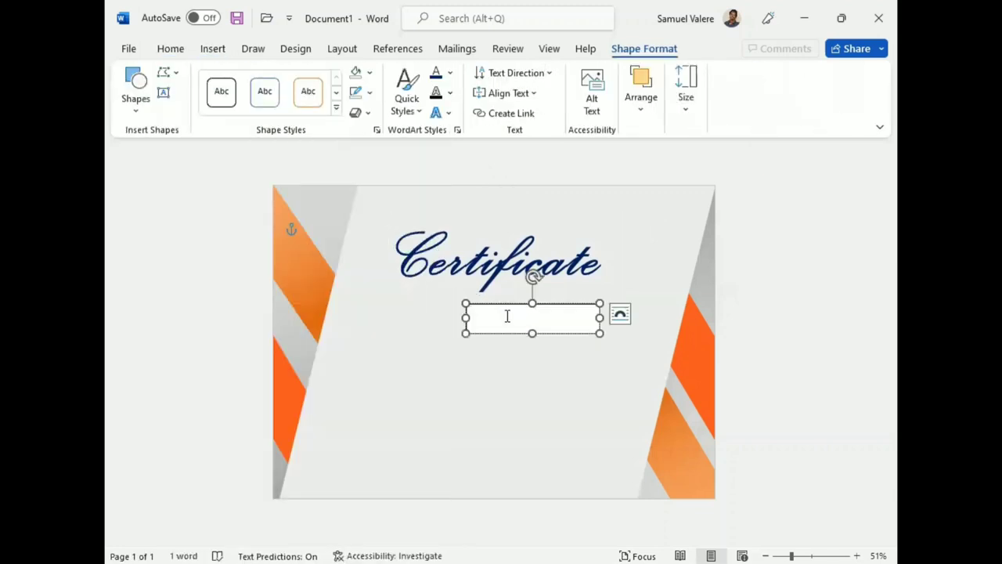
{"action": "type", "text": "of"}
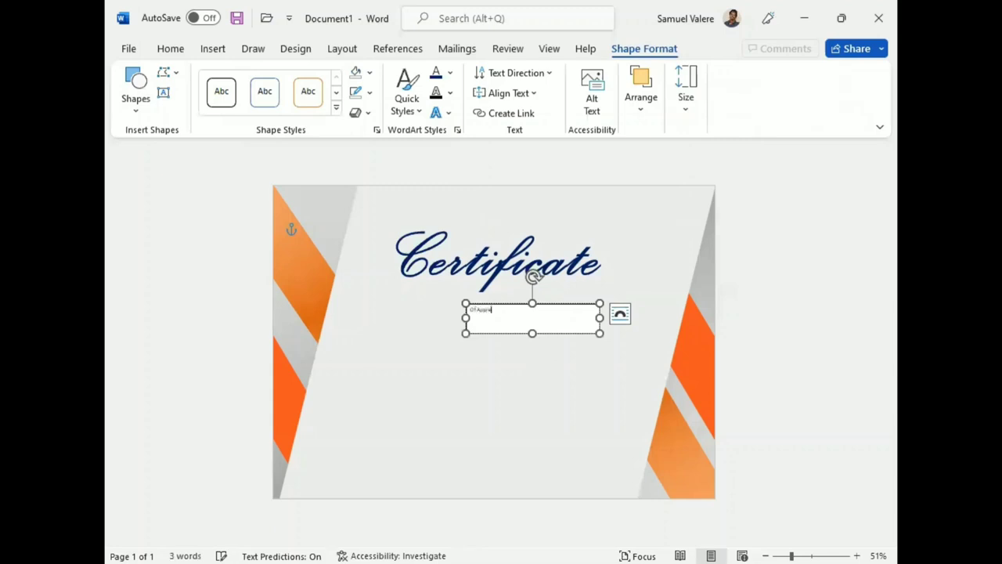
Step: Format the subtitle as centred Baskerville Old Face capitals, enlarged to 20 pt
{"action": "triple_click", "coordinate": [484, 309]}
{"action": "left_click", "coordinate": [170, 49]}
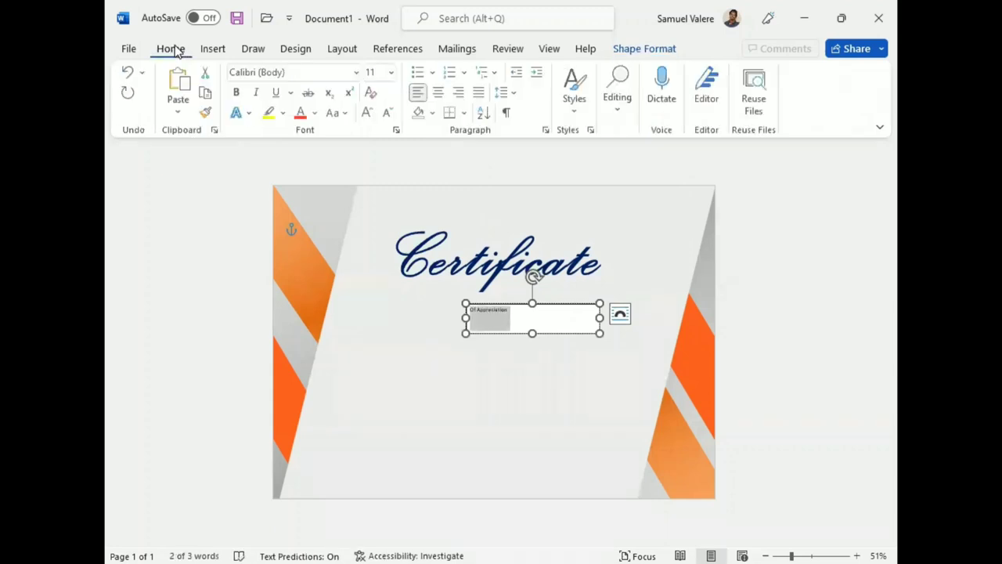
{"action": "left_click", "coordinate": [305, 72]}
{"action": "type", "text": "Baskerville Old Face"}
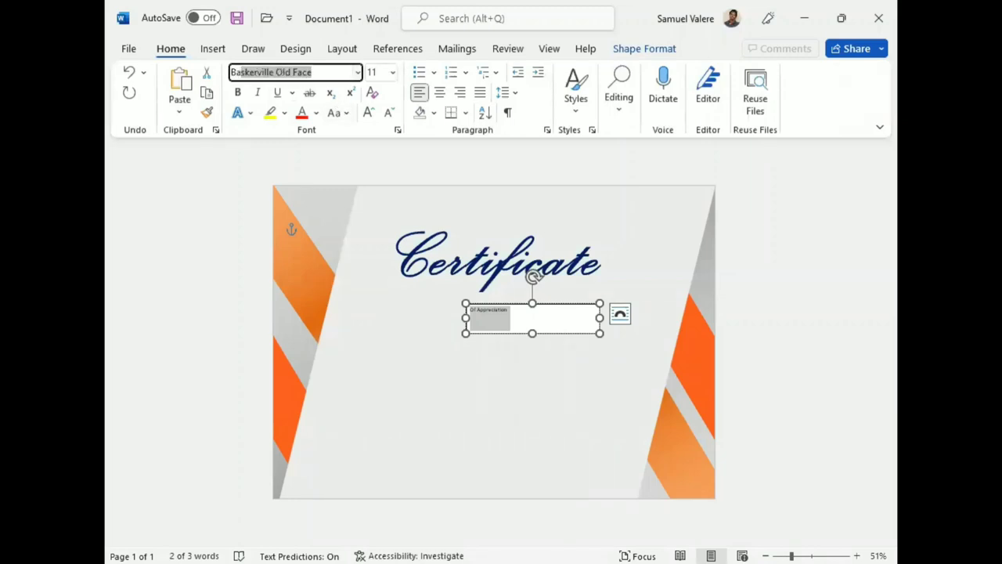
{"action": "key", "text": "Return"}
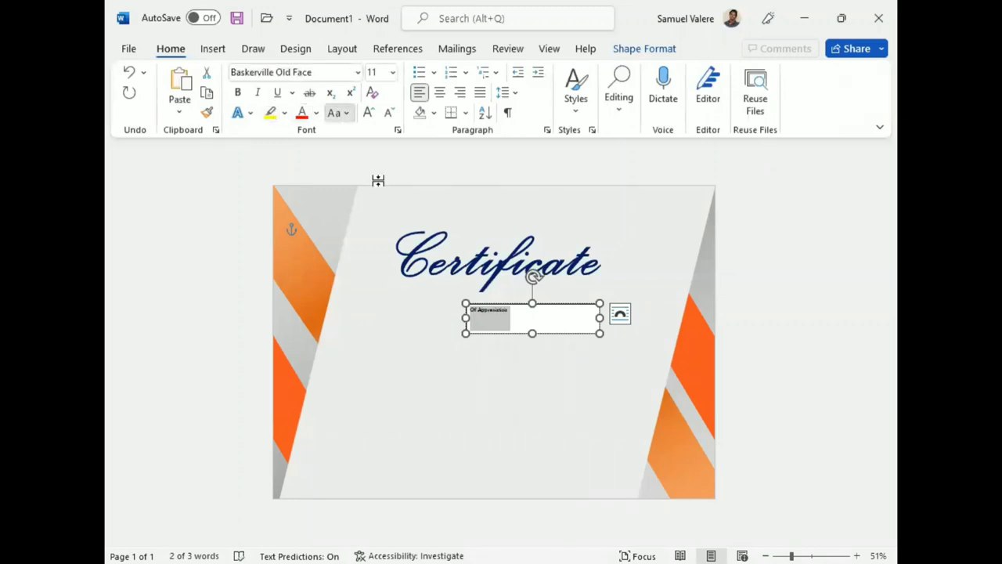
{"action": "key", "text": "ctrl+shift+a"}
{"action": "left_click", "coordinate": [440, 92]}
{"action": "left_click", "coordinate": [368, 112]}
{"action": "left_click", "coordinate": [368, 111]}
{"action": "left_click", "coordinate": [368, 112]}
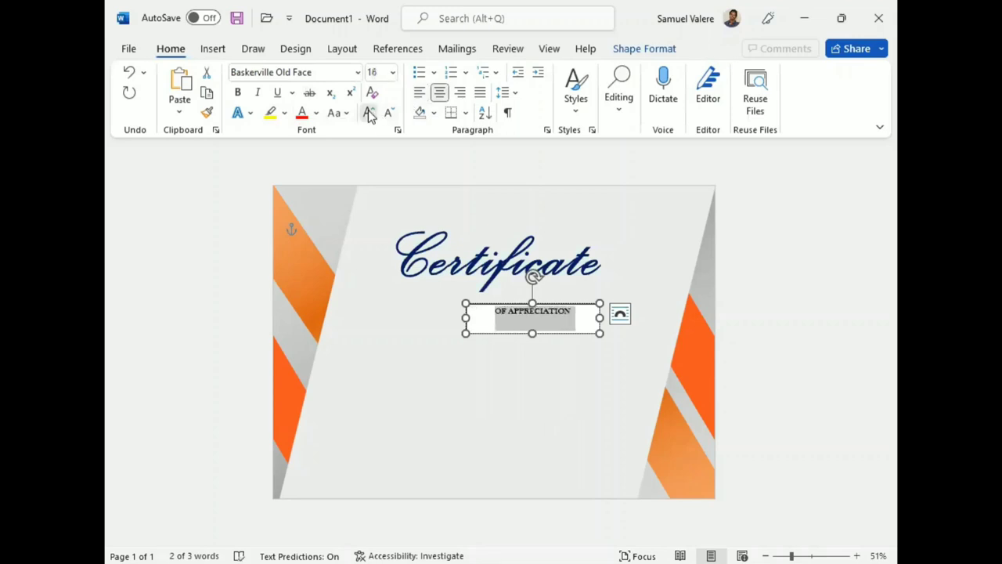
{"action": "left_click", "coordinate": [368, 112]}
{"action": "left_click", "coordinate": [368, 112]}
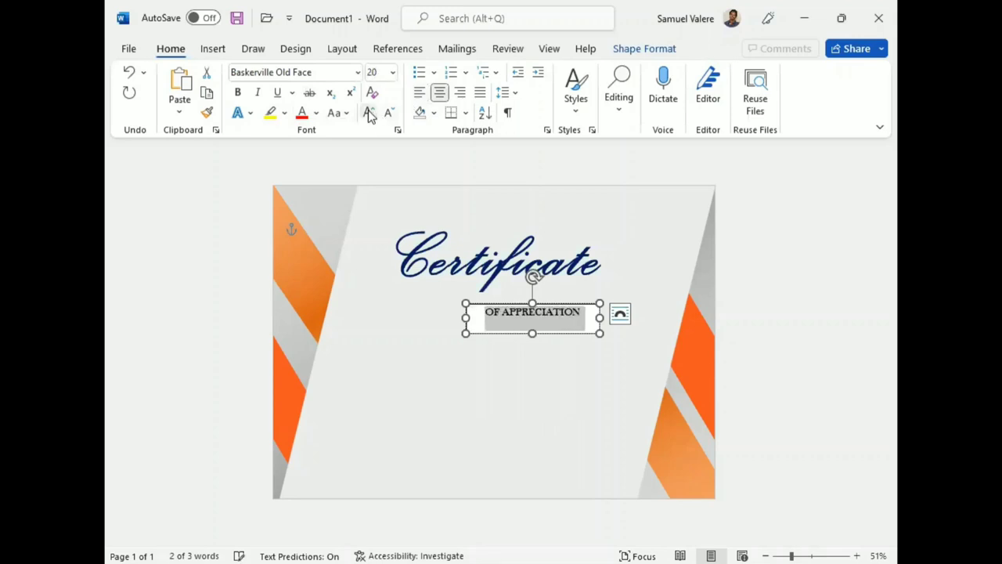
{"action": "left_click", "coordinate": [528, 330]}
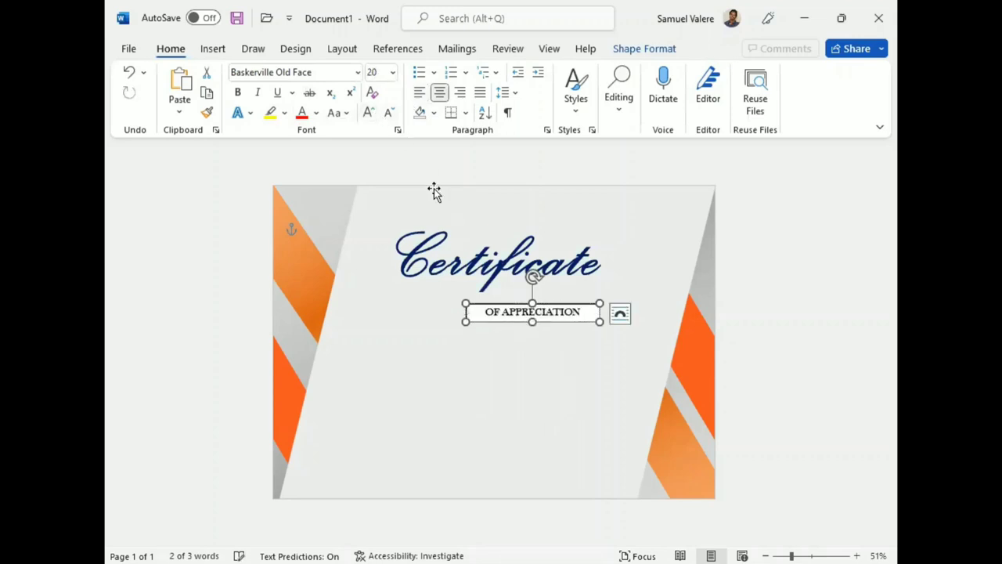
Step: Reduce OF APPRECIATION to 18 pt and expand its letter spacing by 3 pt
{"action": "triple_click", "coordinate": [527, 312]}
{"action": "left_click", "coordinate": [389, 112]}
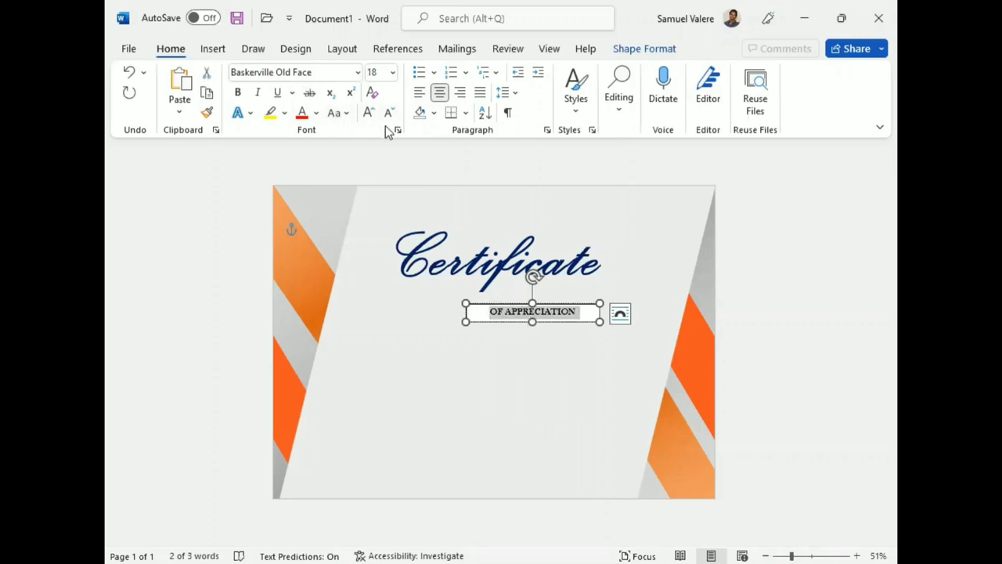
{"action": "left_click", "coordinate": [392, 133]}
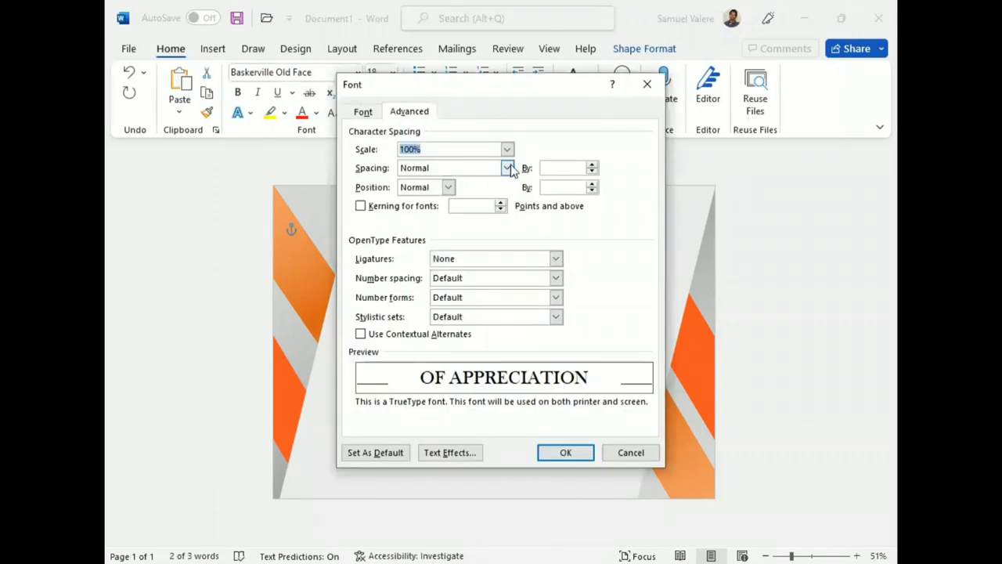
{"action": "left_click", "coordinate": [507, 168]}
{"action": "left_click", "coordinate": [465, 190]}
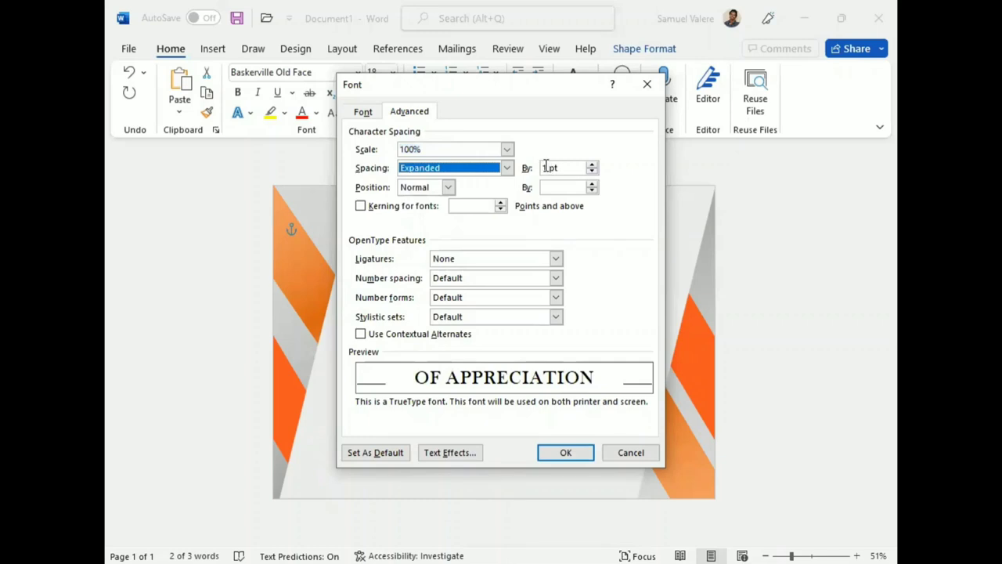
{"action": "left_click", "coordinate": [545, 167]}
{"action": "type", "text": "3"}
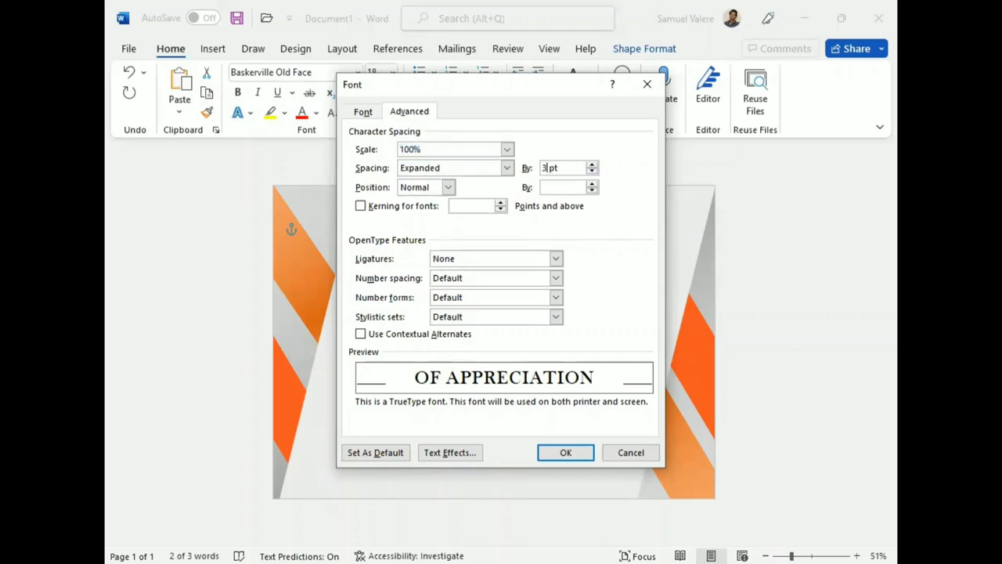
{"action": "left_click", "coordinate": [565, 453]}
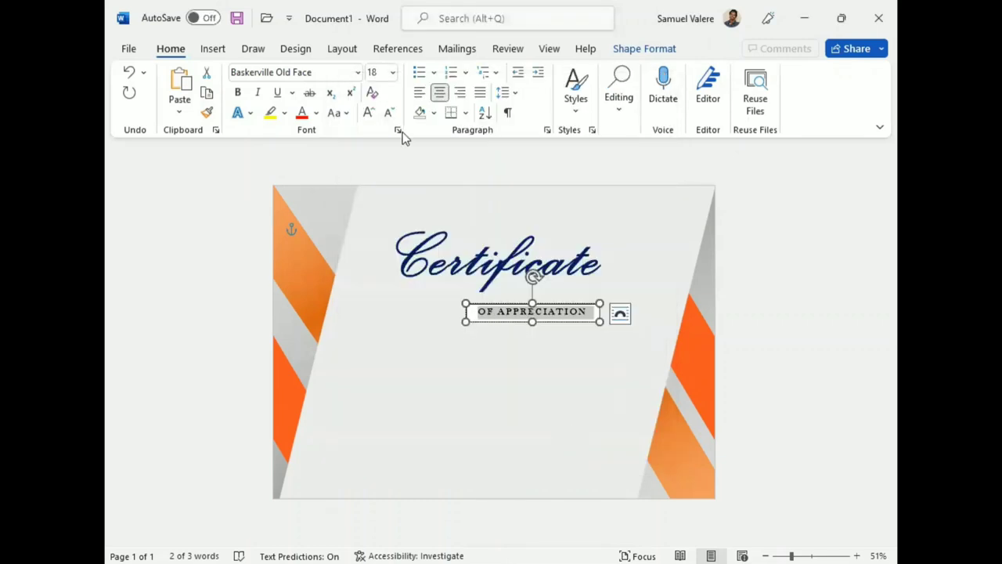
{"action": "left_click", "coordinate": [644, 48]}
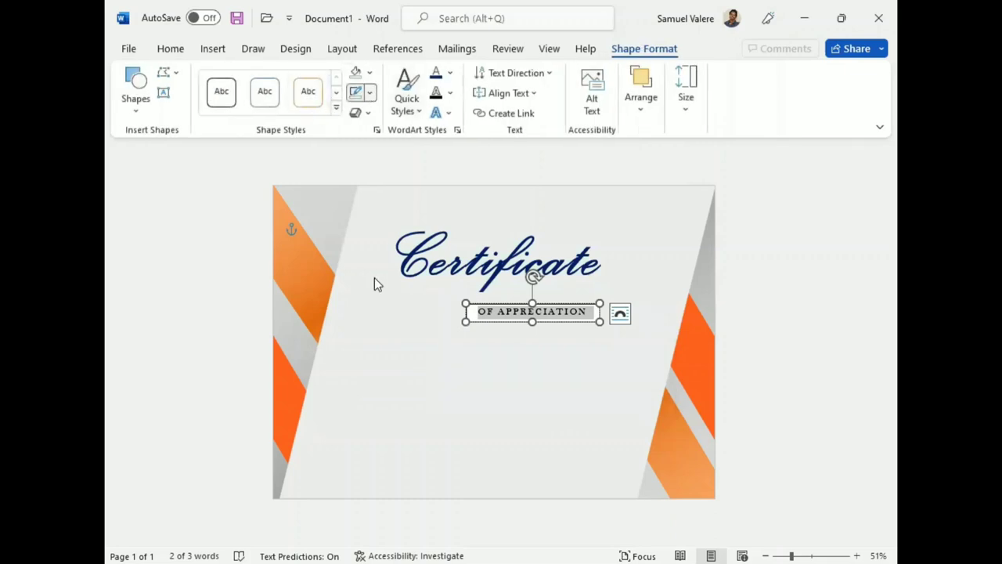
Step: Give the subtitle box no fill and move it up under the slightly shifted title
{"action": "left_click", "coordinate": [364, 73]}
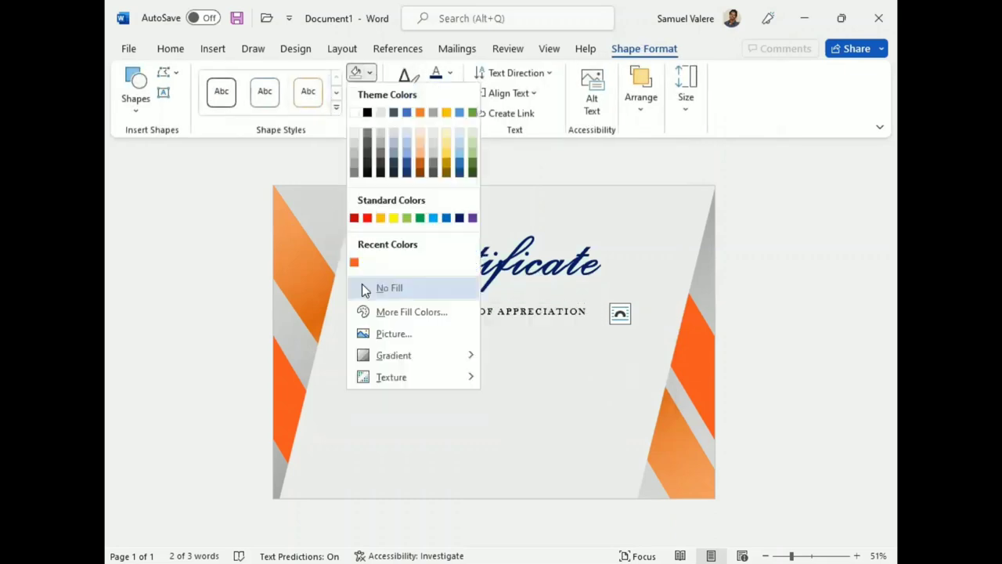
{"action": "left_click", "coordinate": [364, 290]}
{"action": "left_click_drag", "start_coordinate": [518, 324], "coordinate": [474, 311]}
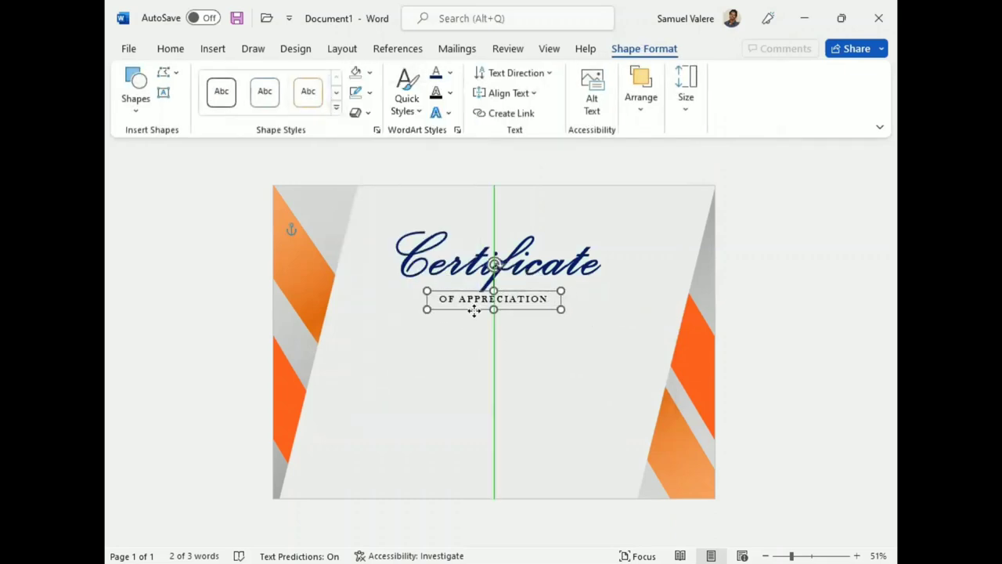
{"action": "left_click", "coordinate": [506, 227]}
{"action": "left_click_drag", "start_coordinate": [514, 219], "coordinate": [494, 221]}
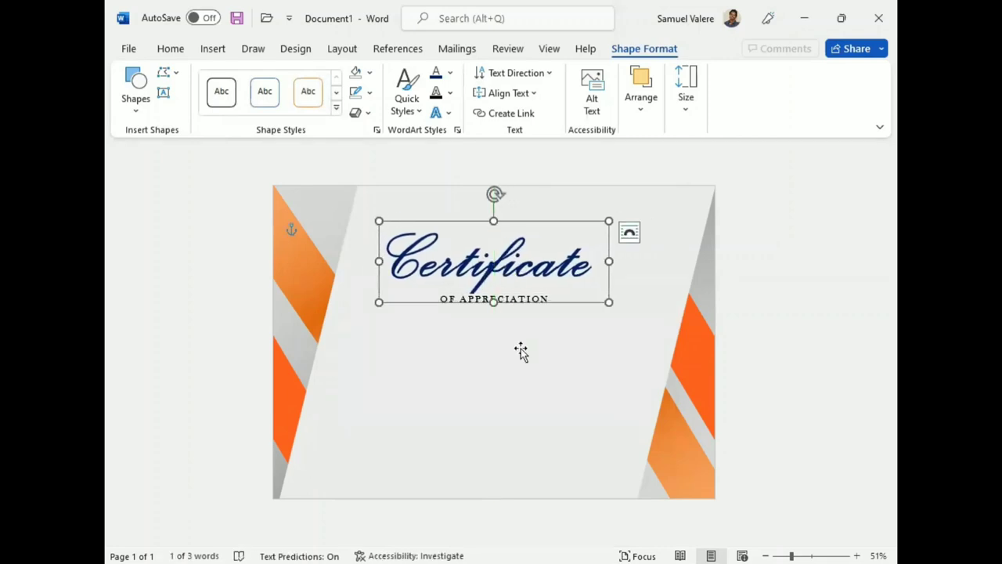
Step: Nudge the OF APPRECIATION box down and centre it under the title
{"action": "triple_click", "coordinate": [514, 300]}
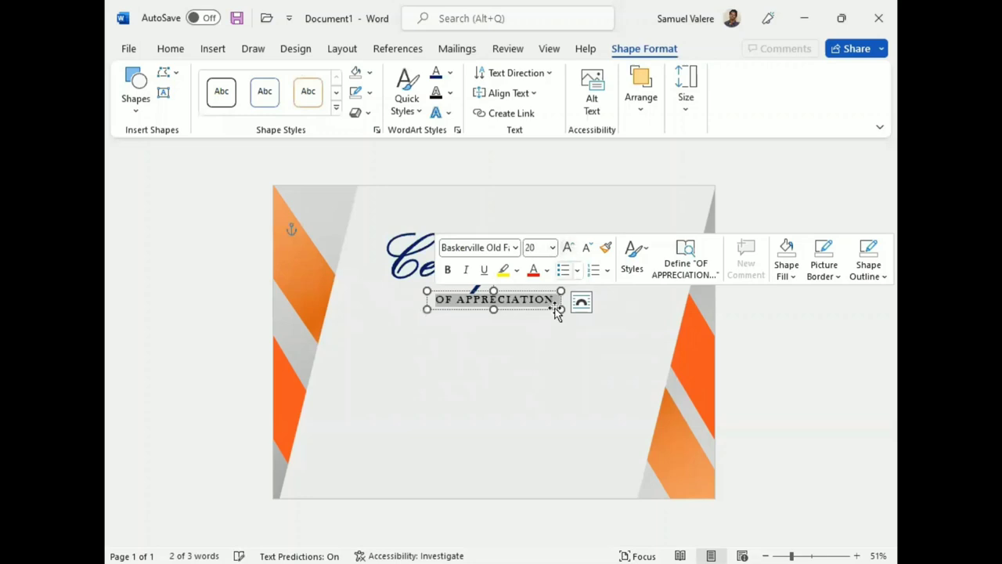
{"action": "key", "text": "Escape"}
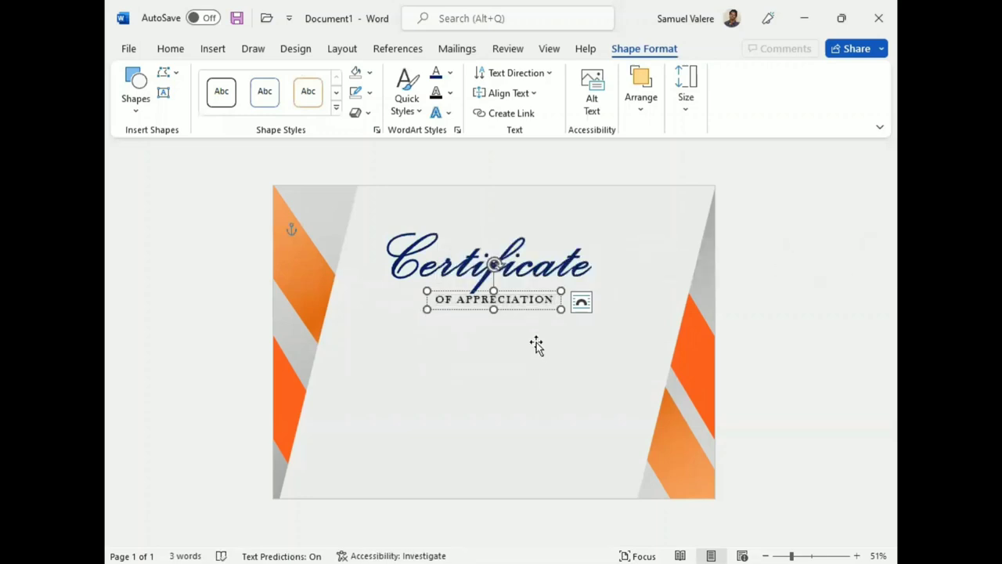
{"action": "left_click", "coordinate": [529, 309]}
{"action": "key", "text": "Down"}
{"action": "key", "text": "Down"}
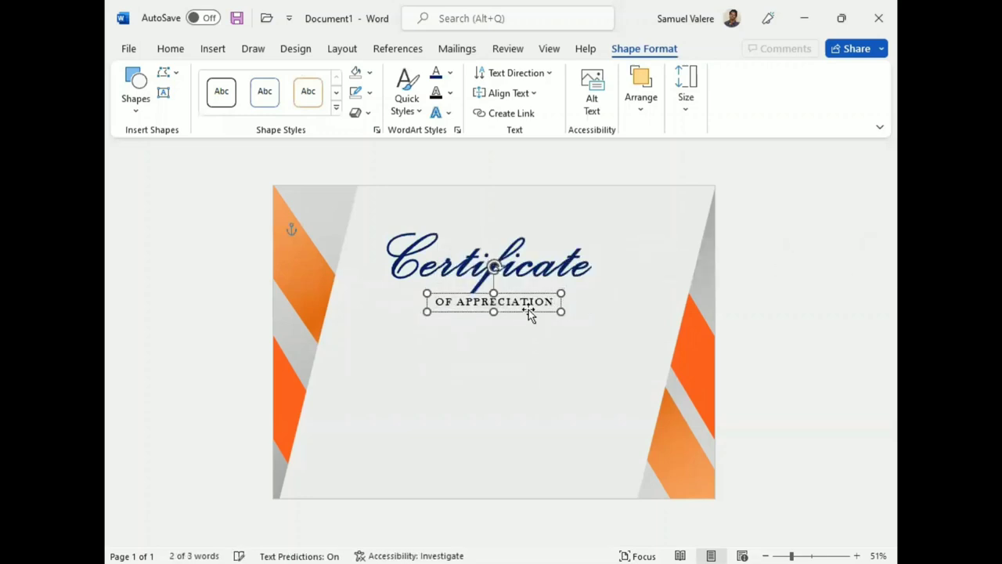
{"action": "key", "text": "Down"}
{"action": "key", "text": "Down"}
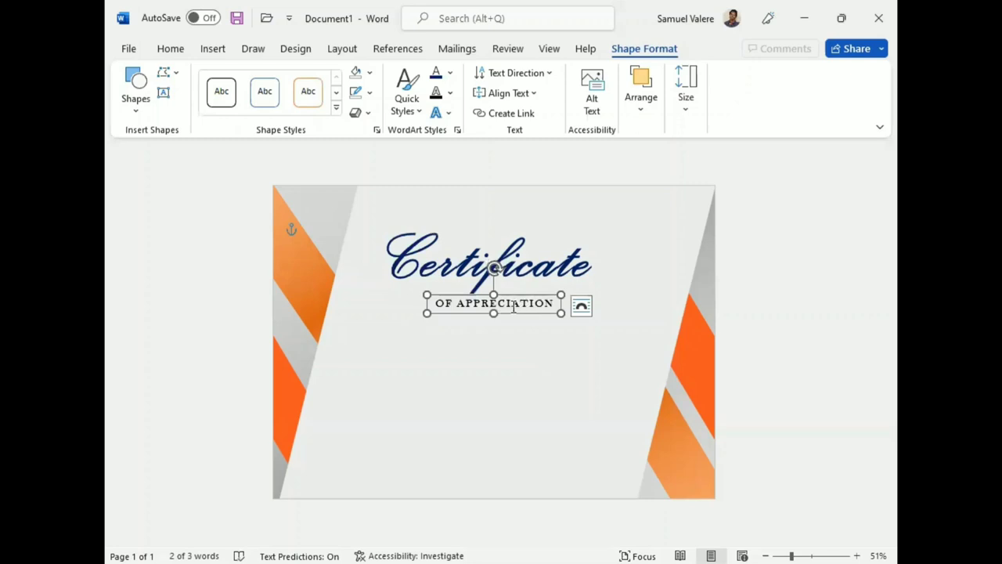
{"action": "triple_click", "coordinate": [512, 305]}
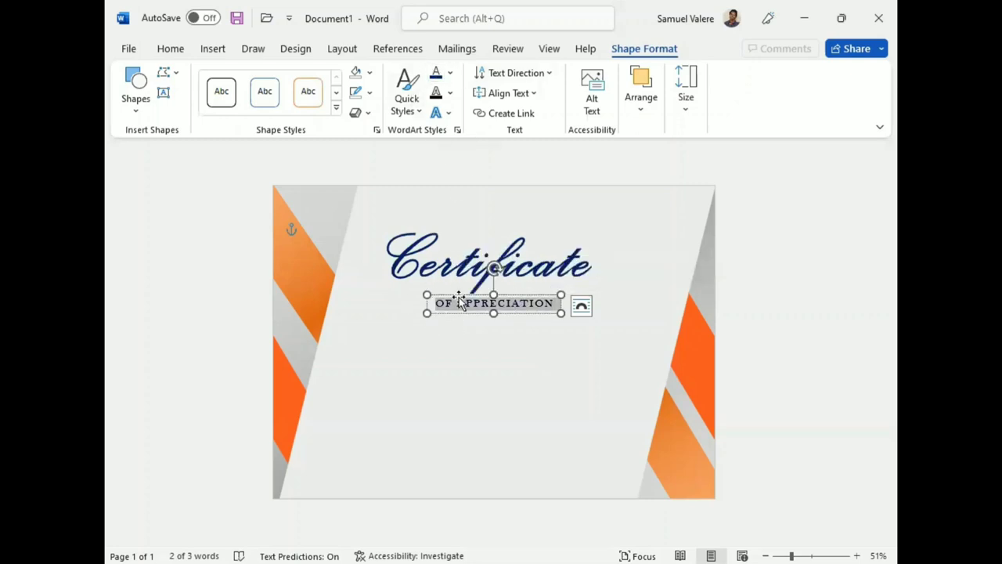
{"action": "left_click_drag", "start_coordinate": [505, 291], "coordinate": [502, 292]}
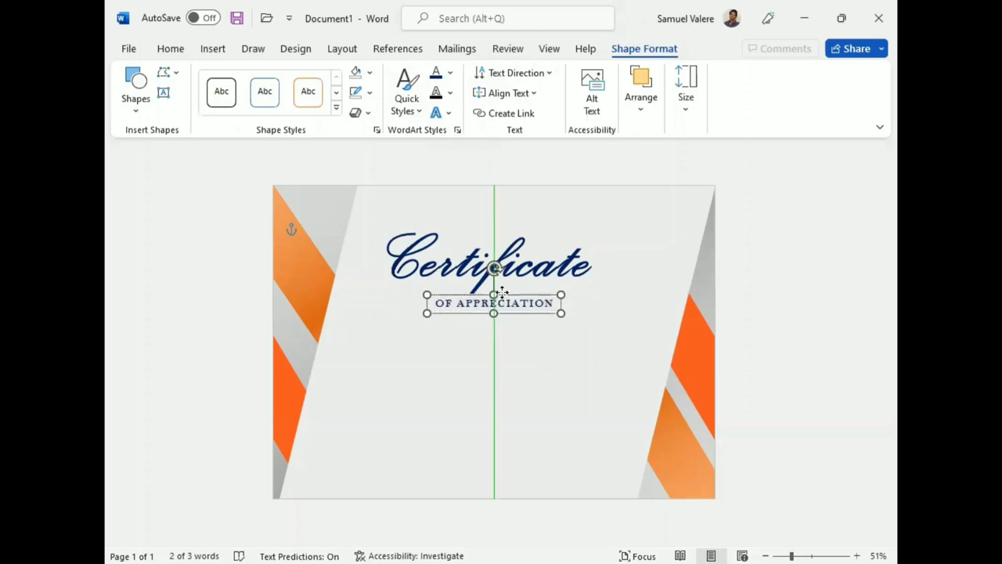
Step: Draw a short horizontal line to the left of OF APPRECIATION
{"action": "left_click", "coordinate": [135, 98]}
{"action": "left_click", "coordinate": [160, 149]}
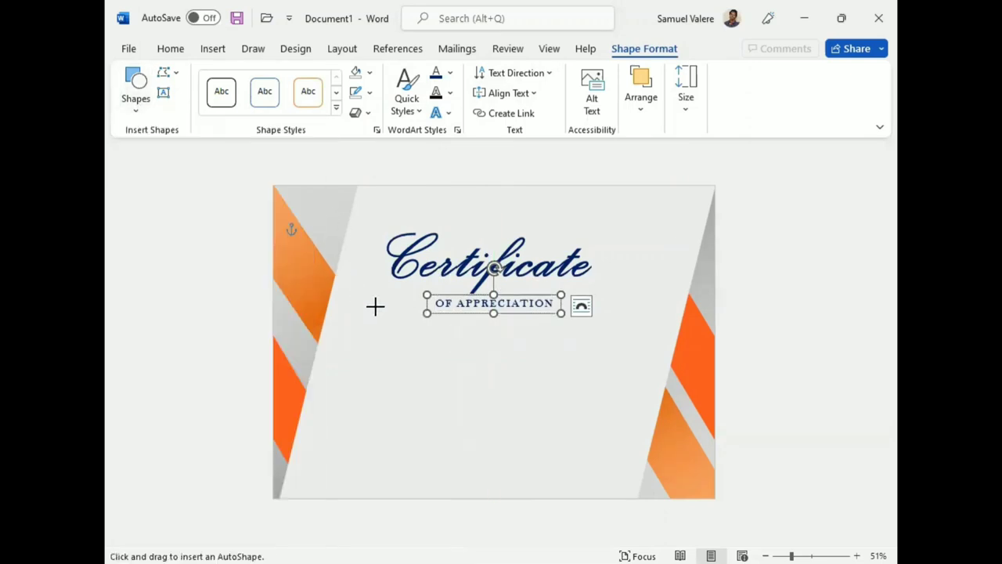
{"action": "mouse_move", "coordinate": [376, 305]}
{"action": "left_mouse_down"}
{"action": "mouse_move", "coordinate": [424, 304]}
{"action": "mouse_move", "coordinate": [413, 302]}
{"action": "left_mouse_up"}
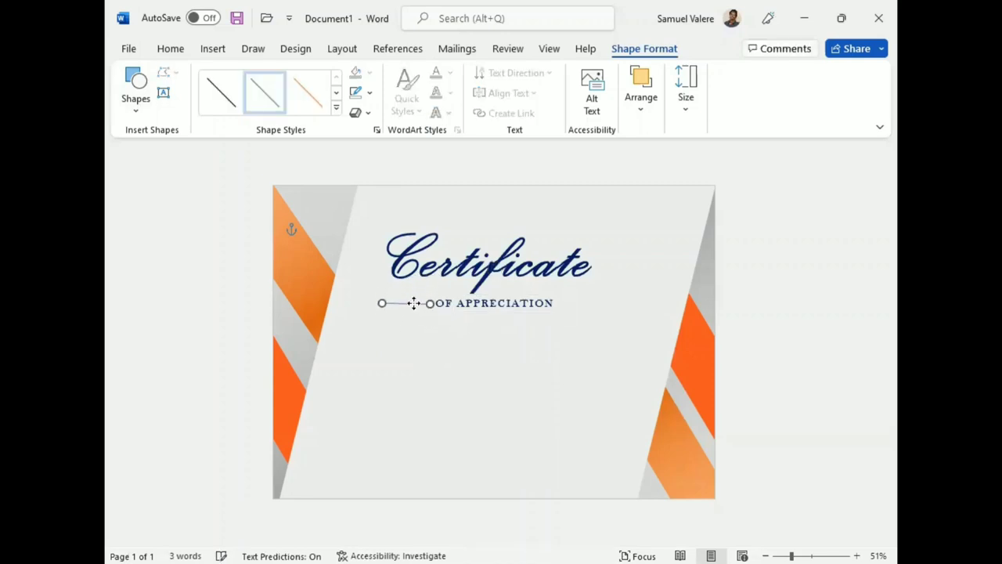
{"action": "left_click_drag", "start_coordinate": [379, 301], "coordinate": [368, 304]}
{"action": "left_click", "coordinate": [415, 287]}
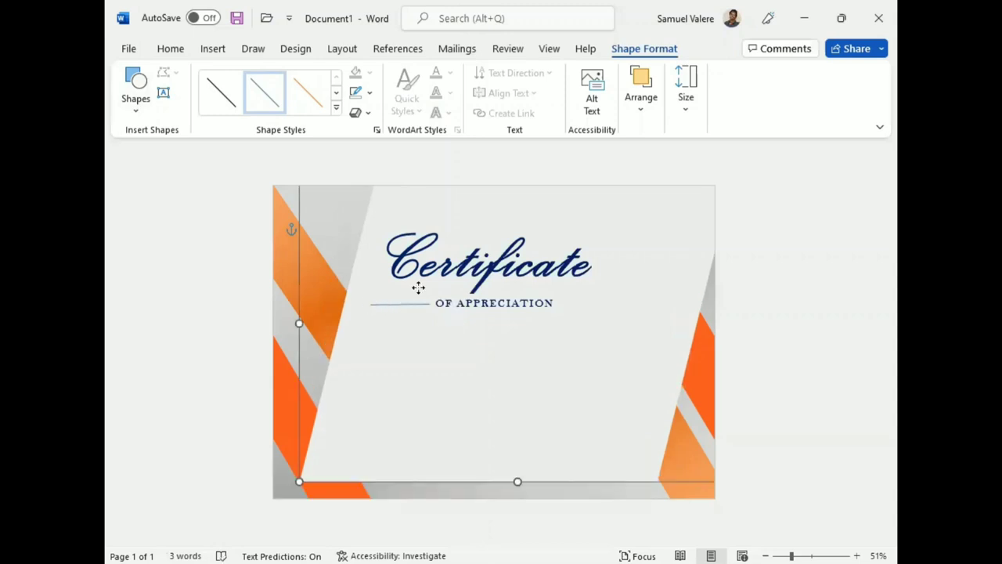
{"action": "left_click", "coordinate": [170, 49]}
{"action": "left_click", "coordinate": [130, 72]}
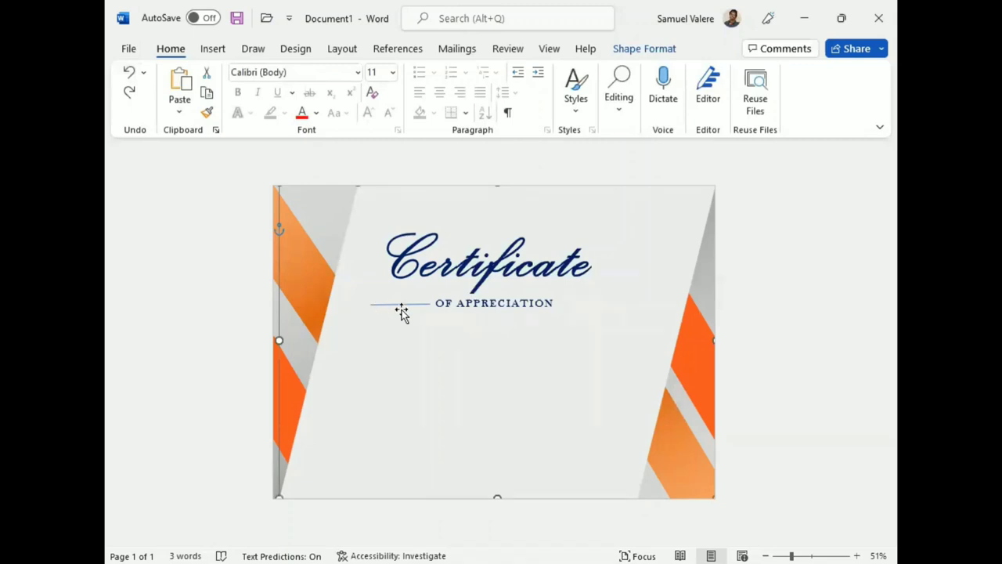
{"action": "left_click", "coordinate": [794, 349]}
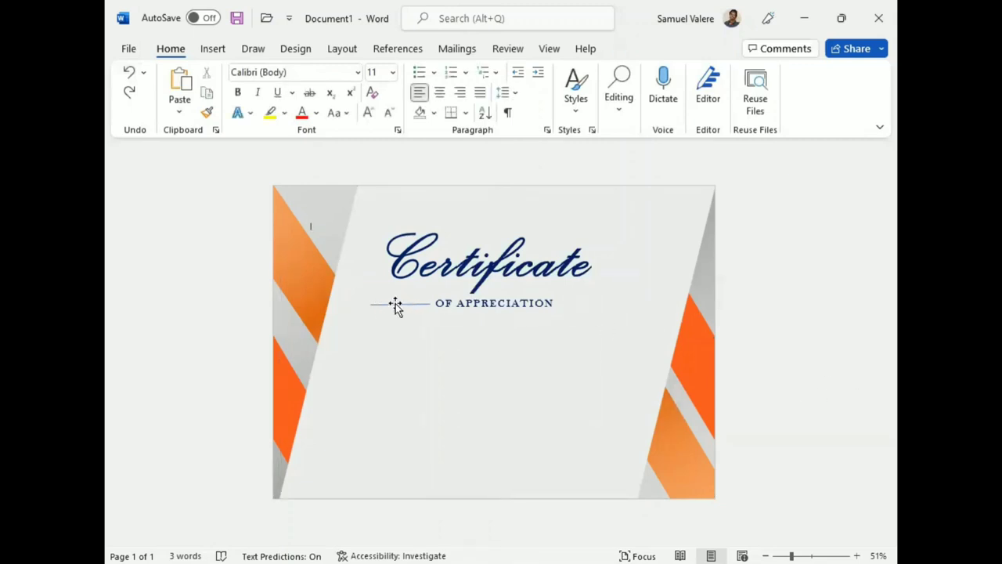
Step: Duplicate the line to the right of APPRECIATION and select both lines
{"action": "left_click", "coordinate": [395, 305]}
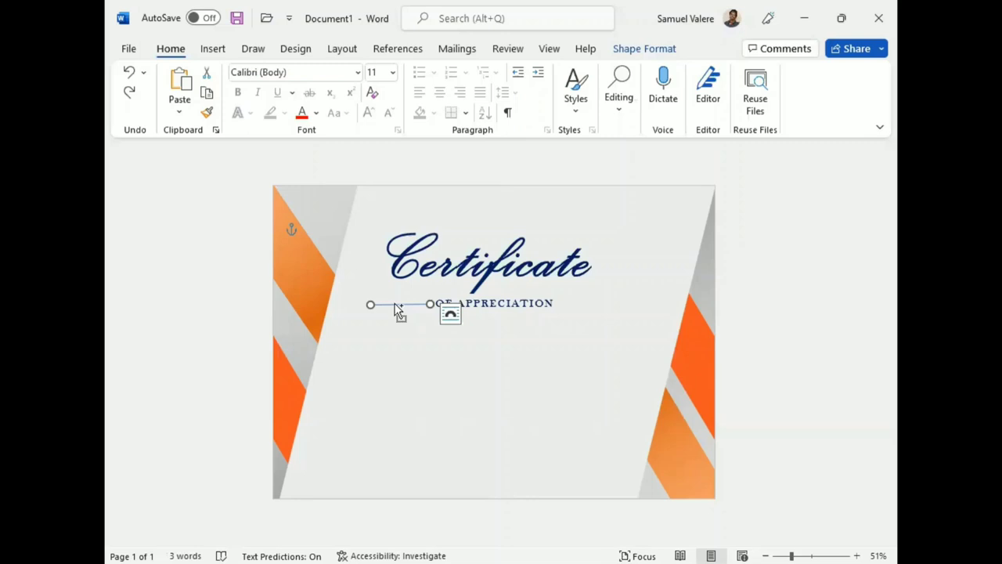
{"action": "key", "text": "Right"}
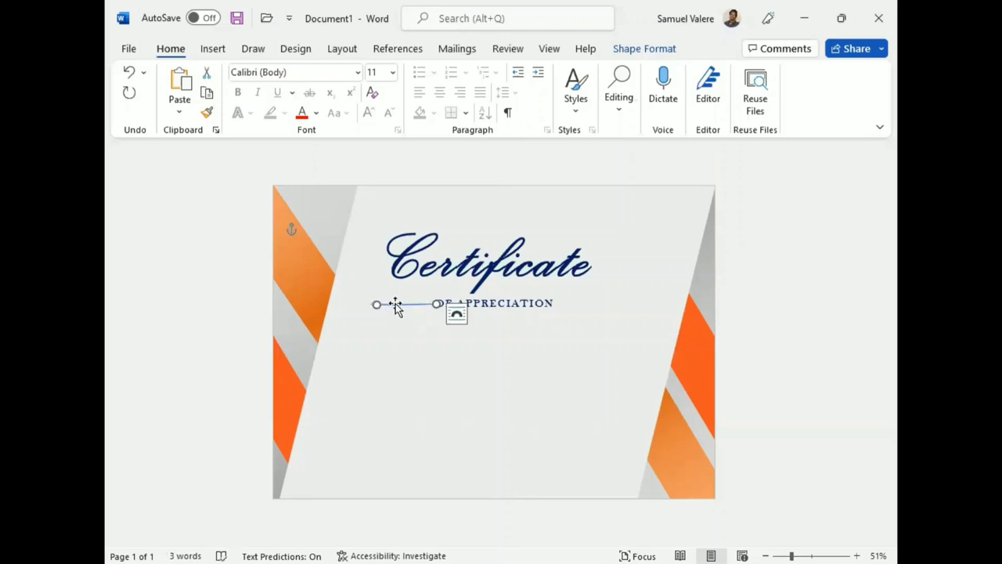
{"action": "key", "text": "Right"}
{"action": "key", "text": "Right"}
{"action": "key", "text": "Right"}
{"action": "key", "text": "Right"}
{"action": "key", "text": "Right"}
{"action": "key", "text": "Right"}
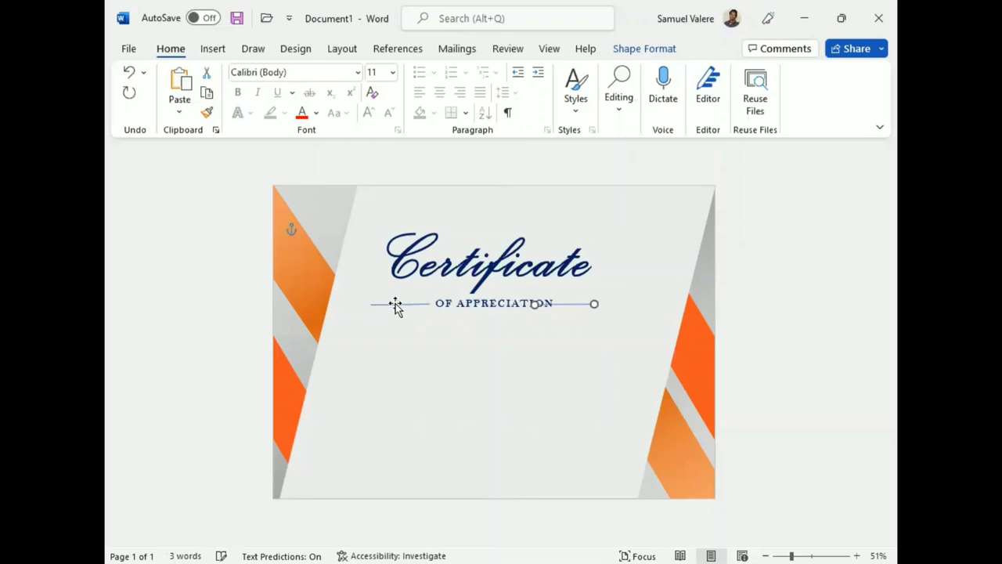
{"action": "key", "text": "Right"}
{"action": "key", "text": "Right"}
{"action": "key", "text": "Right"}
{"action": "key", "text": "ctrl+Right"}
{"action": "key", "text": "ctrl+Right"}
{"action": "left_click", "coordinate": [396, 305]}
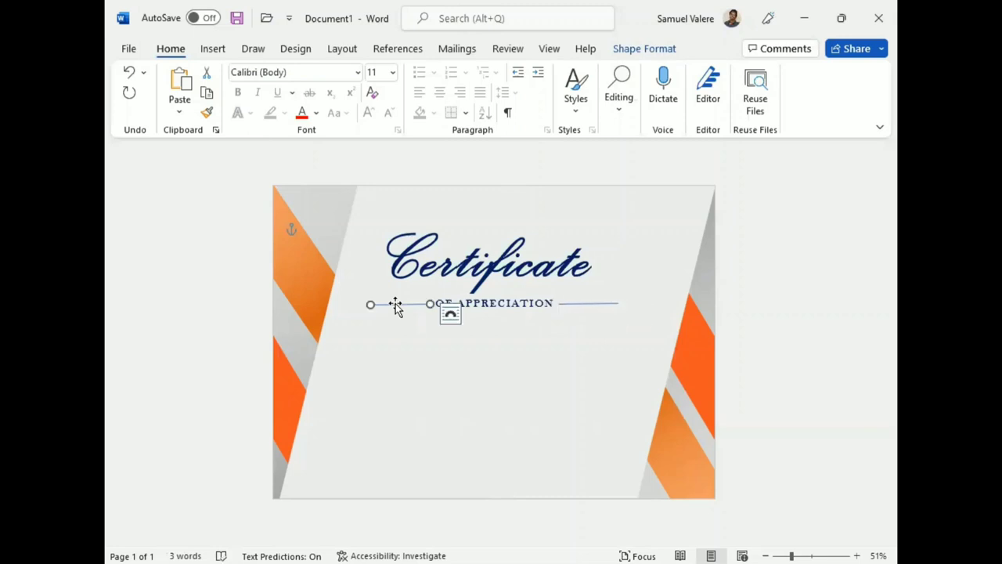
{"action": "left_click", "coordinate": [581, 306], "text": "shift"}
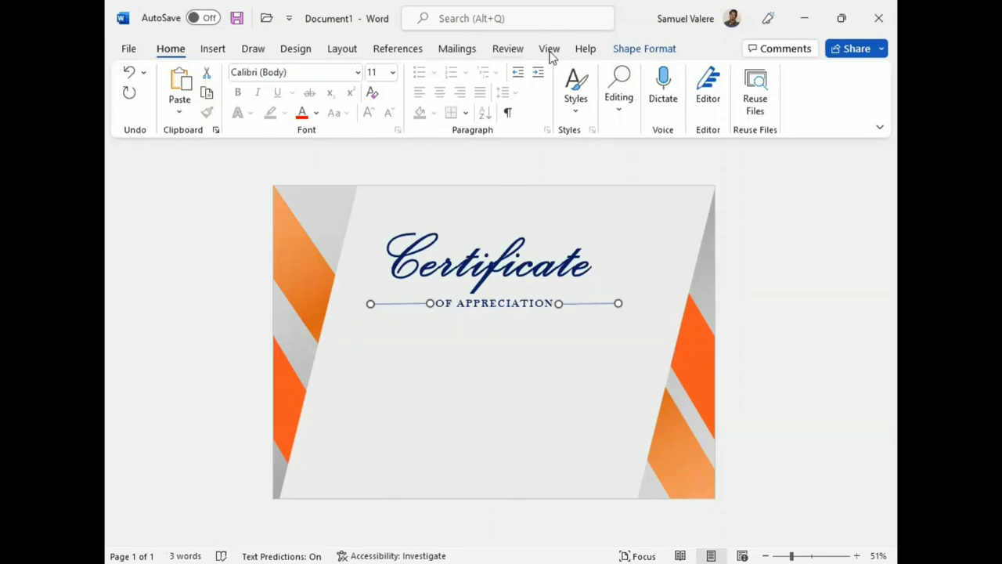
{"action": "left_click", "coordinate": [624, 51]}
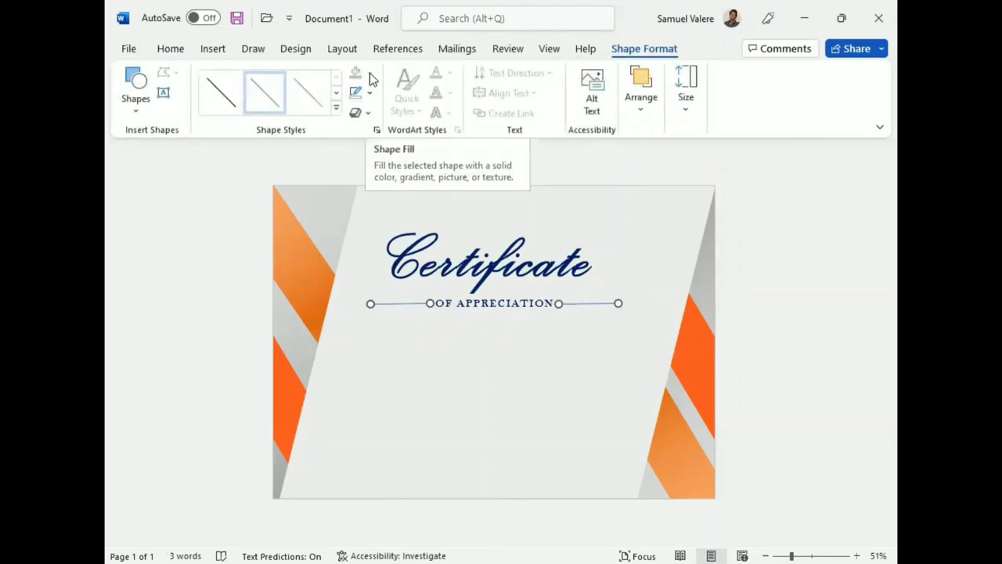
Step: Colour both flanking lines grey (White, Background 1, Darker 50%)
{"action": "left_click", "coordinate": [369, 92]}
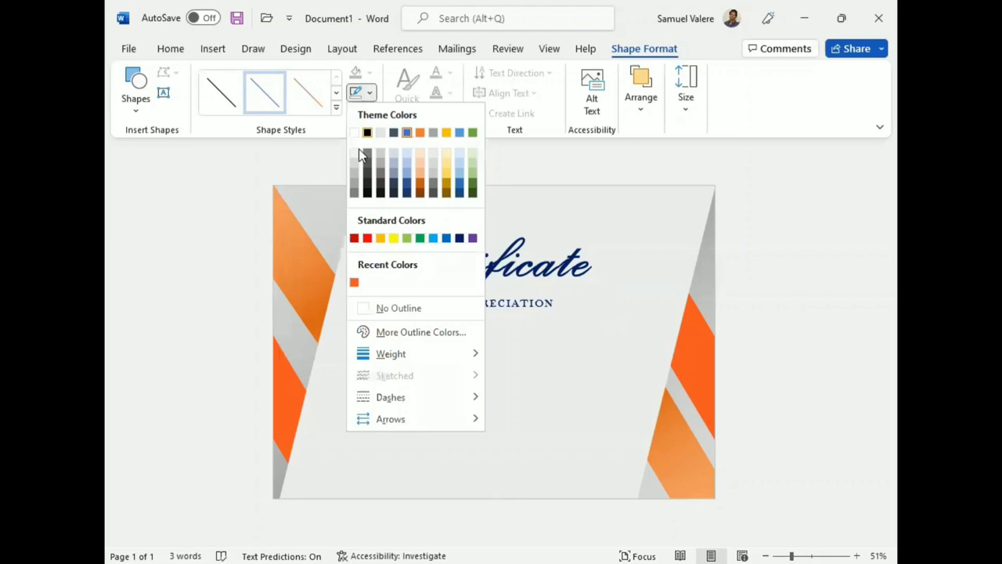
{"action": "left_click", "coordinate": [354, 197]}
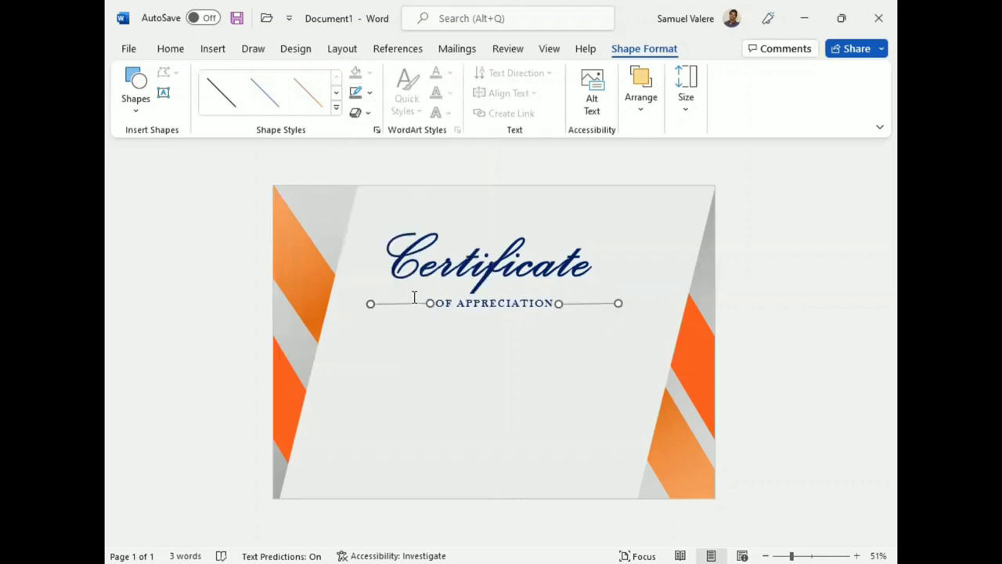
{"action": "left_click", "coordinate": [412, 328]}
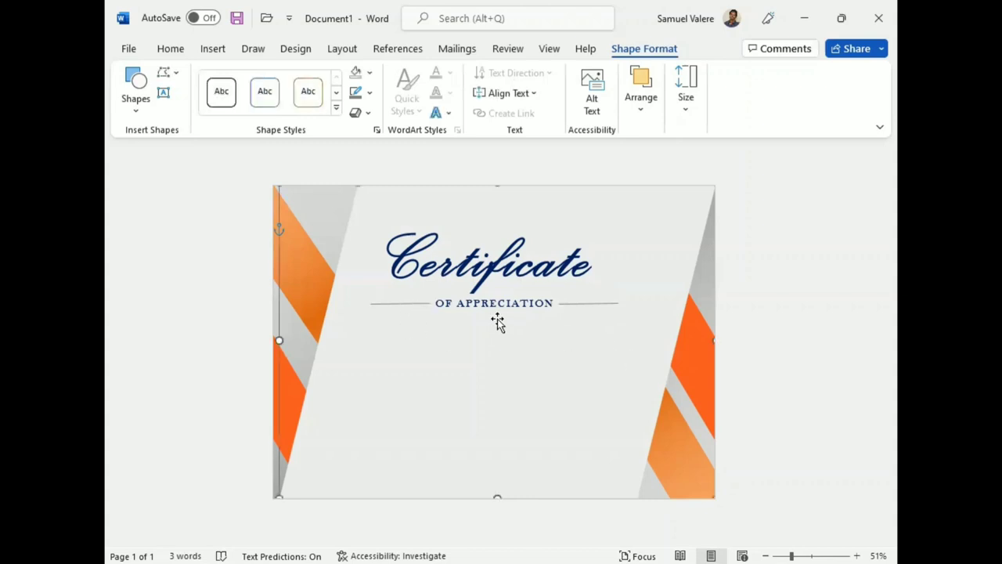
{"action": "left_click", "coordinate": [413, 305]}
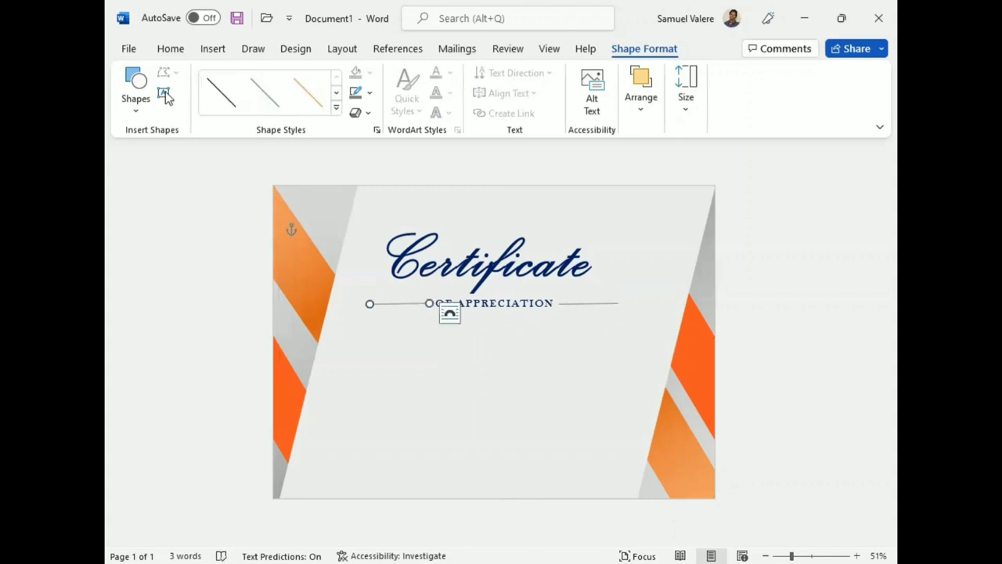
Step: Add a text box below the subtitle with the presented-to line centred in uppercase
{"action": "left_click", "coordinate": [165, 93]}
{"action": "mouse_move", "coordinate": [388, 320]}
{"action": "left_mouse_down"}
{"action": "mouse_move", "coordinate": [590, 353]}
{"action": "mouse_move", "coordinate": [591, 344]}
{"action": "left_mouse_up"}
{"action": "type", "text": "This Certificate Is Proudly Presented To"}
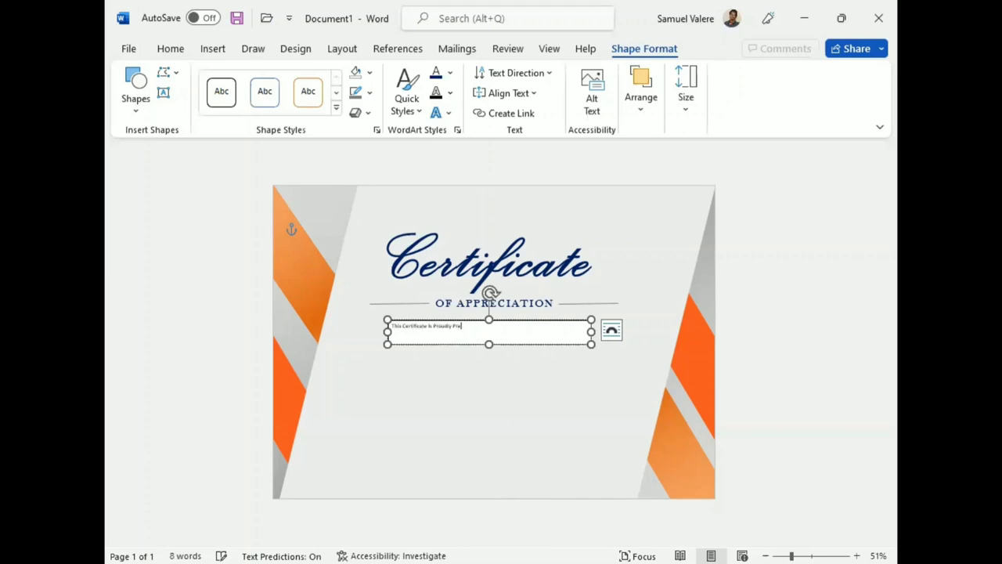
{"action": "triple_click", "coordinate": [436, 326]}
{"action": "left_click", "coordinate": [171, 49]}
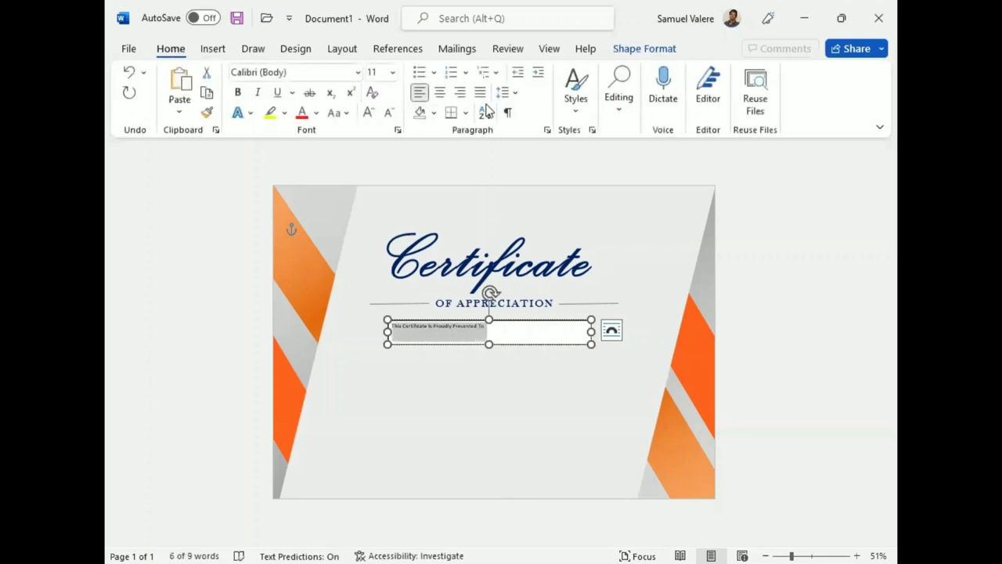
{"action": "left_click", "coordinate": [440, 94]}
{"action": "left_click", "coordinate": [346, 112]}
{"action": "left_click", "coordinate": [381, 180]}
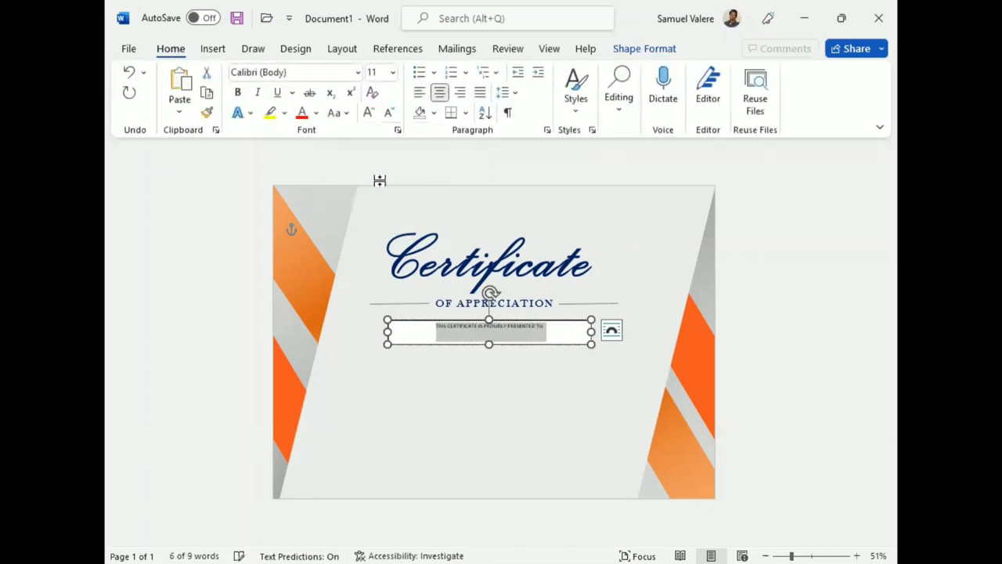
Step: Set the presented-to line in Baskerville Old Face at 14 pt
{"action": "left_click", "coordinate": [309, 73]}
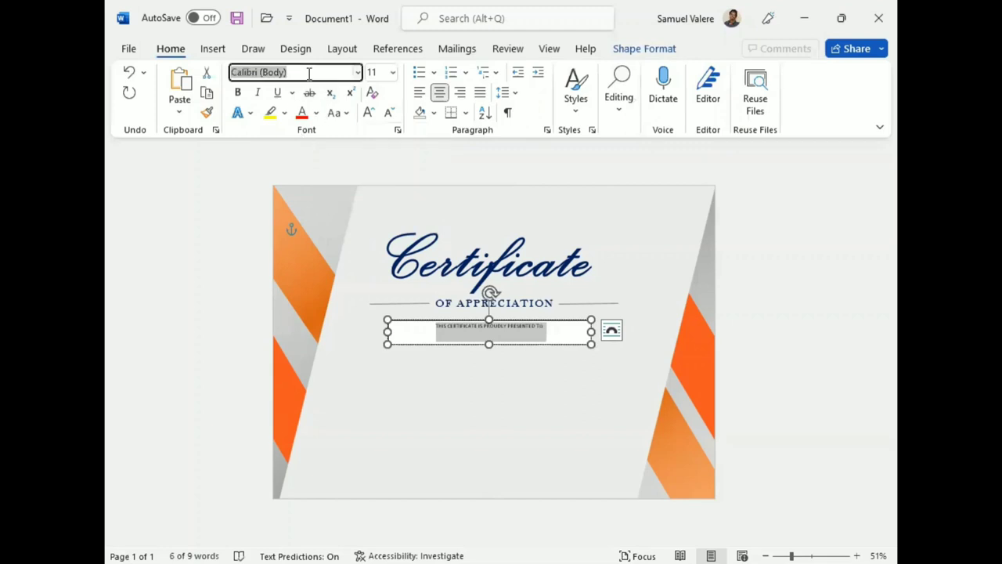
{"action": "type", "text": "Baskerville Old Face"}
{"action": "key", "text": "Return"}
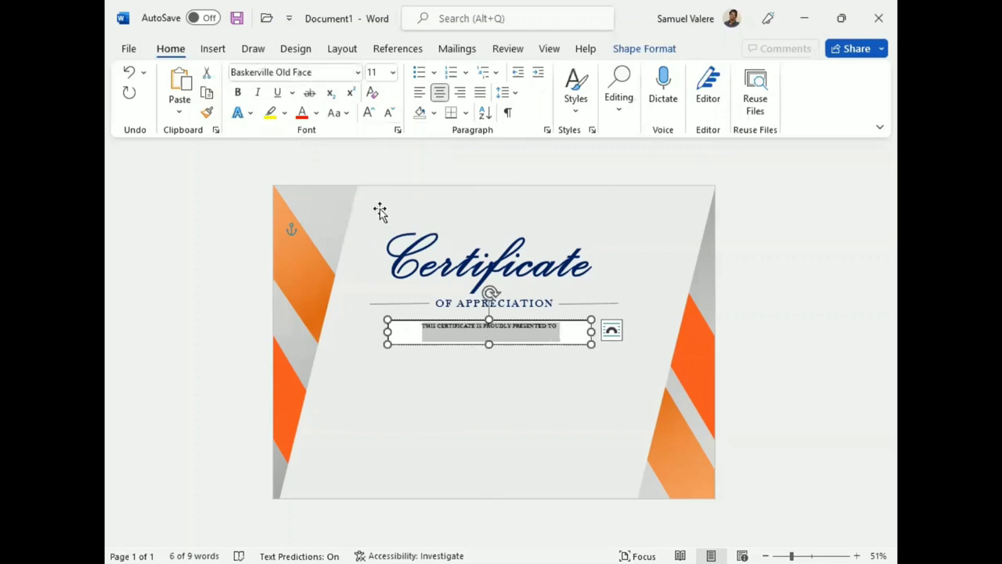
{"action": "left_click", "coordinate": [368, 112]}
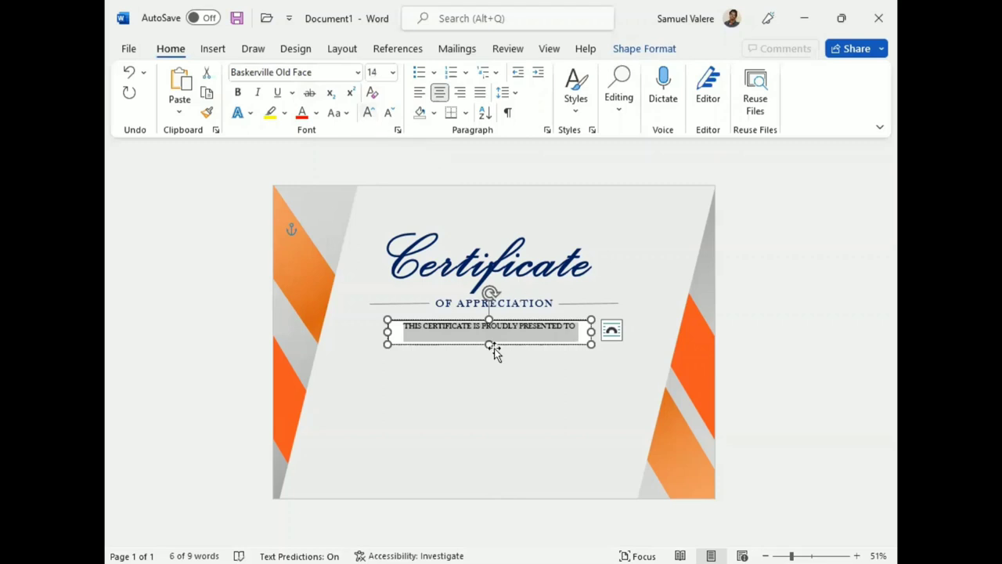
{"action": "left_click_drag", "start_coordinate": [487, 342], "coordinate": [487, 335]}
{"action": "double_click", "coordinate": [470, 326]}
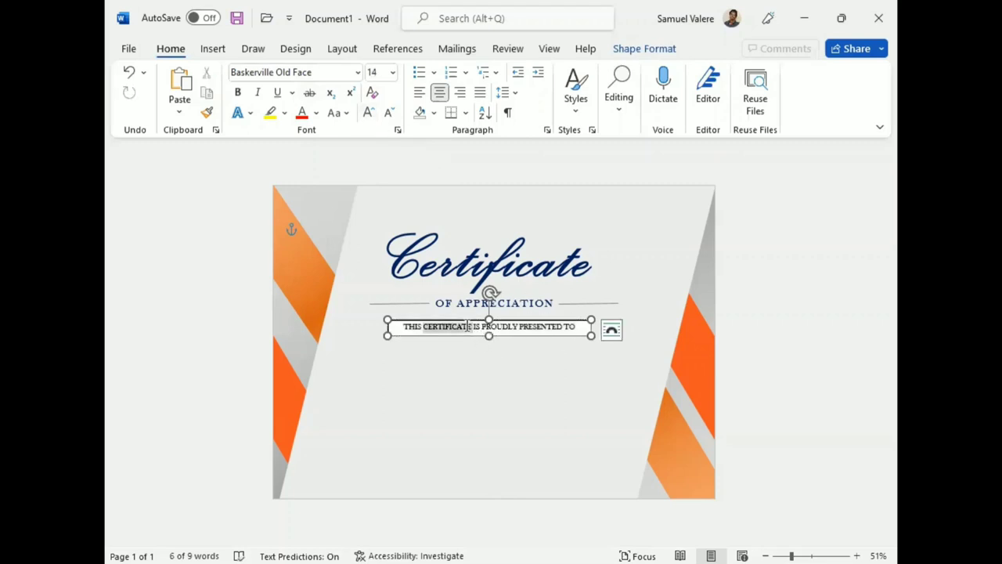
Step: Expand the presented-to line's spacing by 3 pt, then widen and centre its box
{"action": "left_click", "coordinate": [397, 129]}
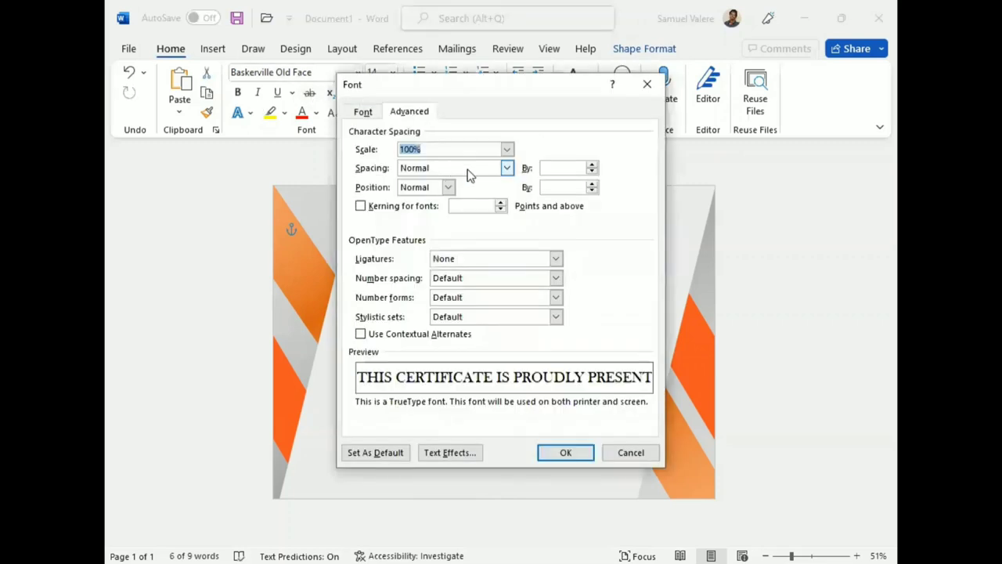
{"action": "left_click", "coordinate": [508, 168]}
{"action": "left_click", "coordinate": [454, 188]}
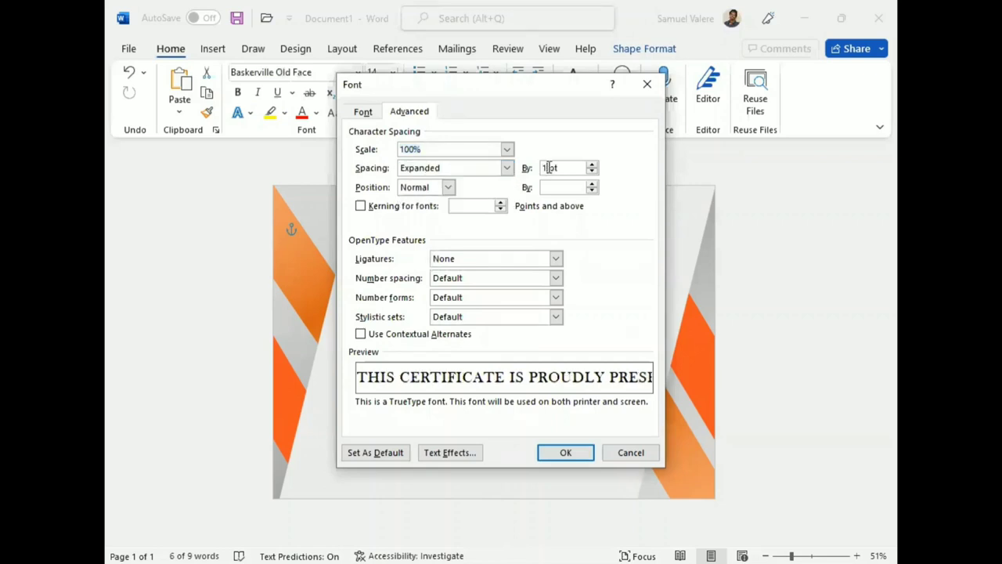
{"action": "key", "text": "Return"}
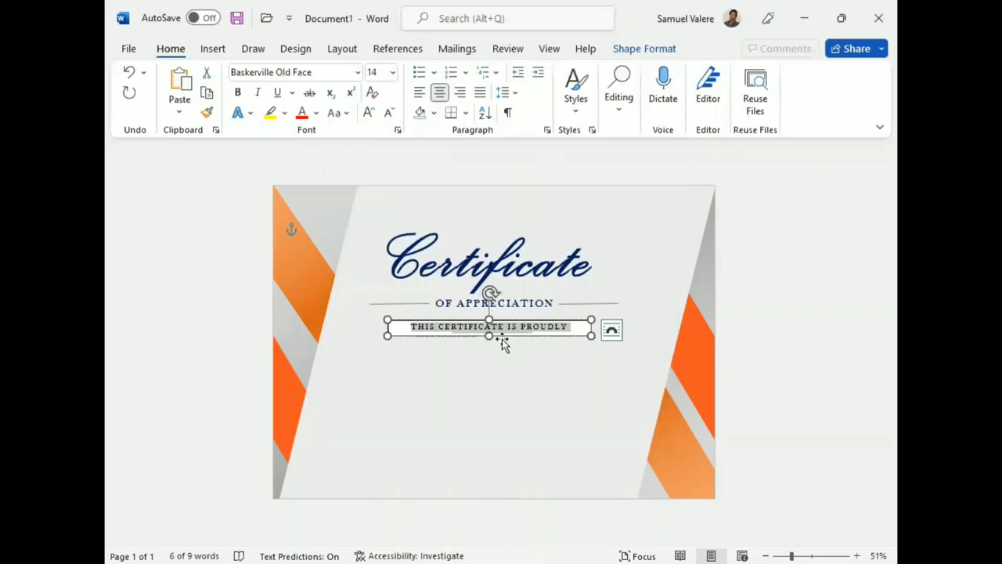
{"action": "left_click", "coordinate": [398, 129]}
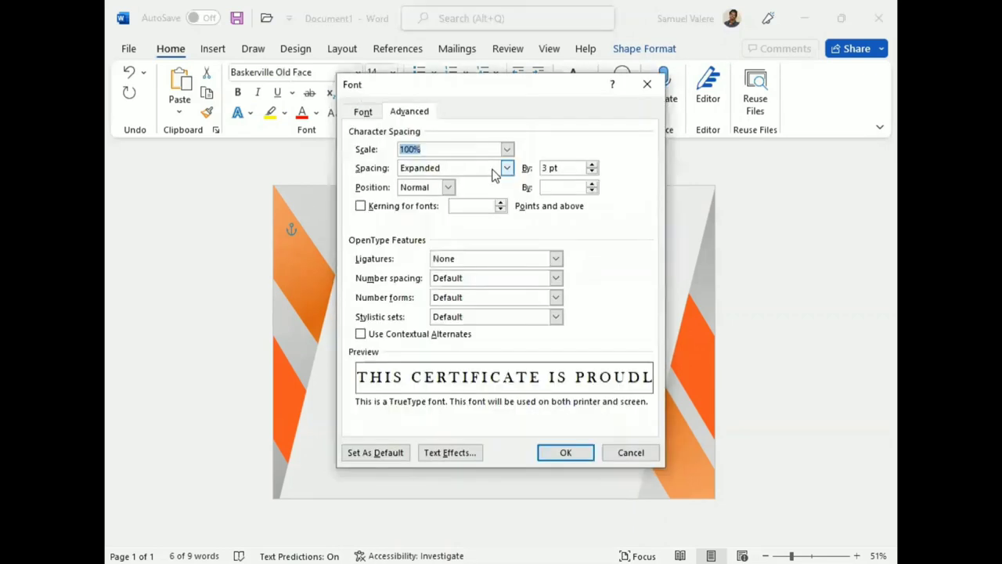
{"action": "left_click", "coordinate": [567, 452]}
{"action": "left_click_drag", "start_coordinate": [387, 335], "coordinate": [344, 332]}
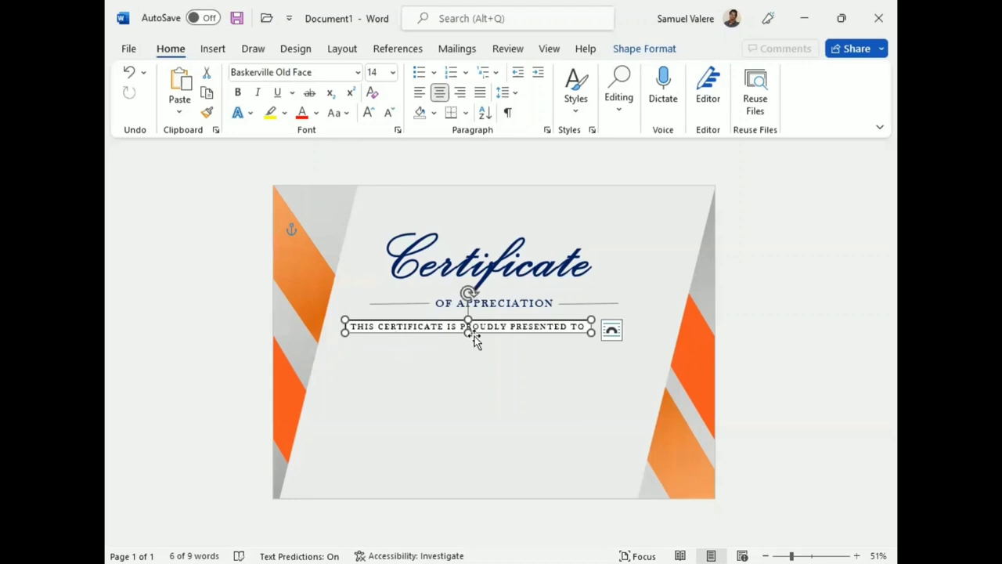
{"action": "left_click_drag", "start_coordinate": [476, 336], "coordinate": [502, 339]}
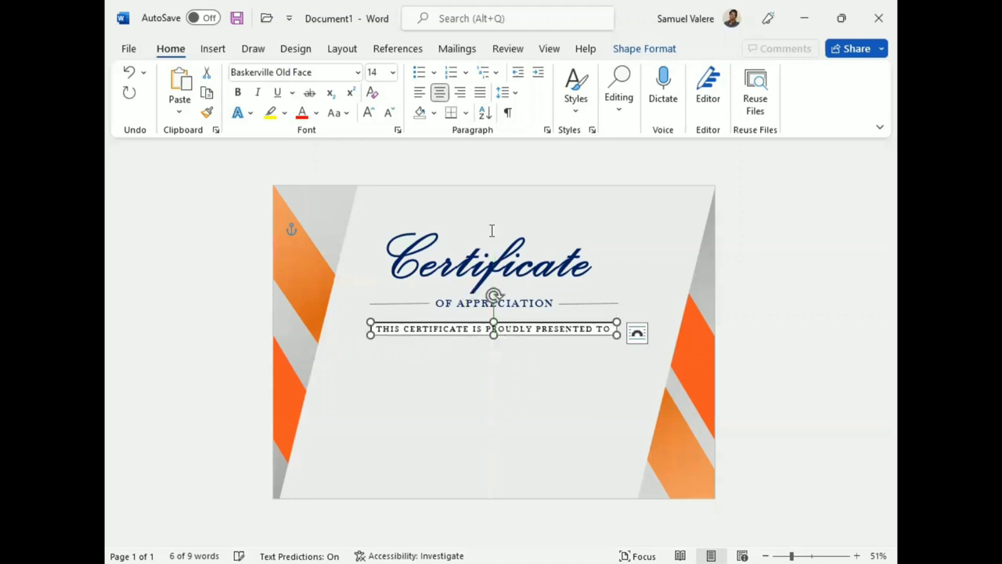
Step: Remove the presented-to box's outline and colour its text dark blue
{"action": "left_click", "coordinate": [634, 48]}
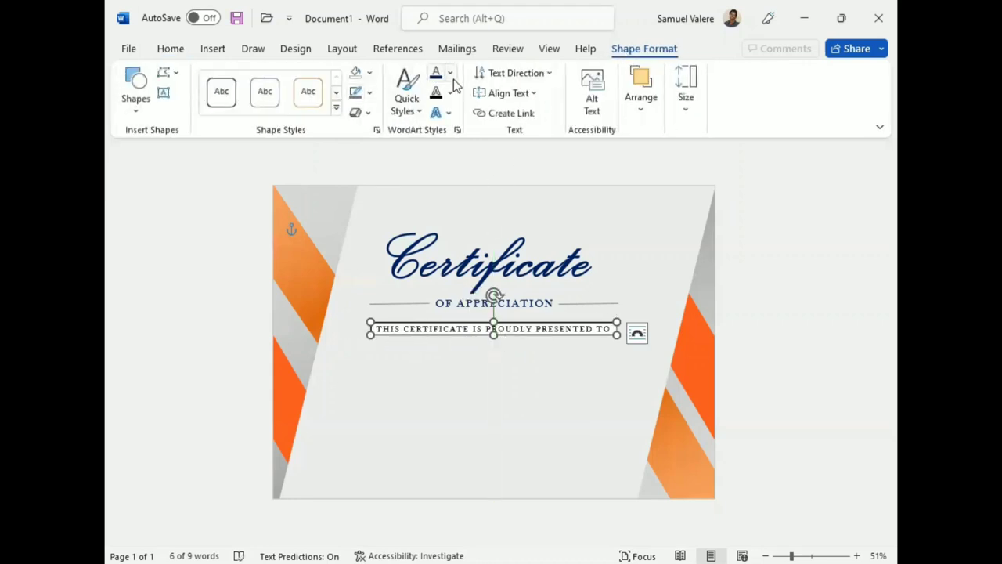
{"action": "left_click", "coordinate": [370, 72]}
{"action": "left_click", "coordinate": [367, 106]}
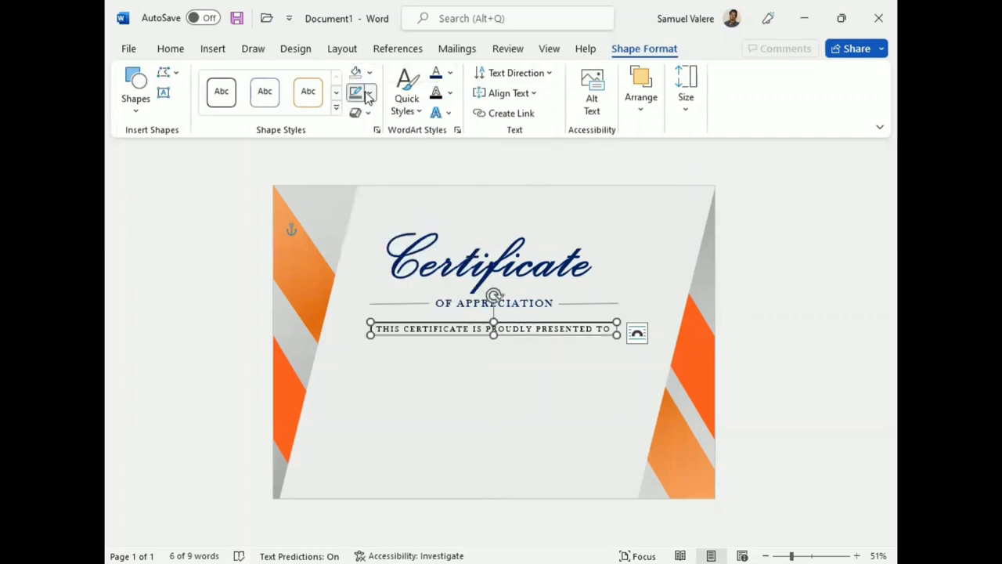
{"action": "left_click", "coordinate": [368, 93]}
{"action": "left_click", "coordinate": [366, 306]}
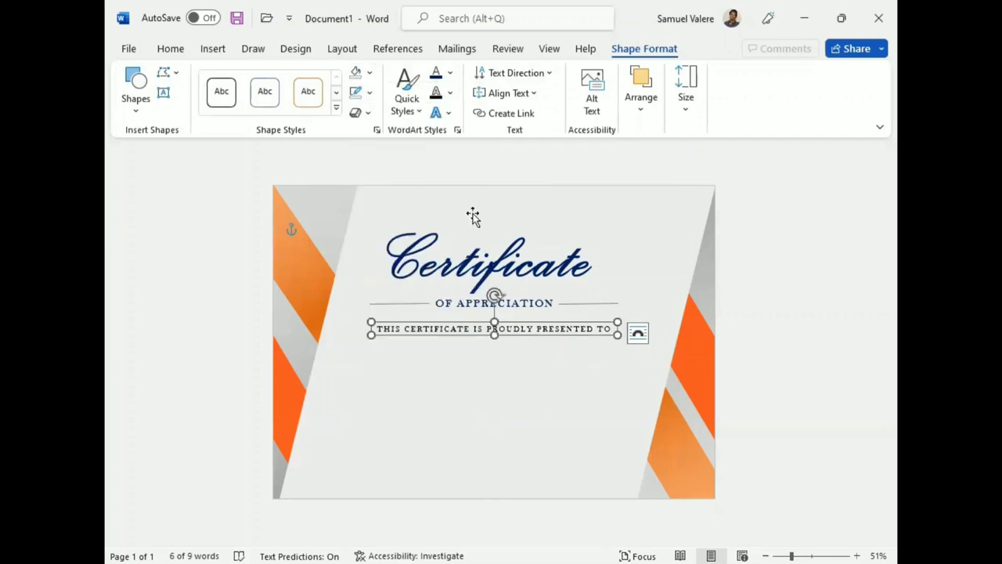
{"action": "left_click", "coordinate": [450, 73]}
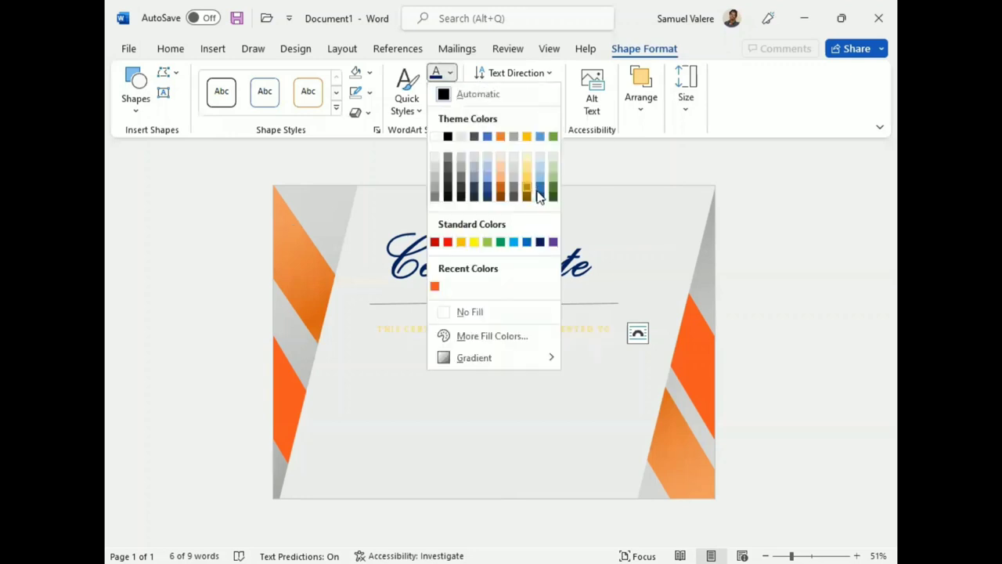
{"action": "left_click", "coordinate": [483, 191]}
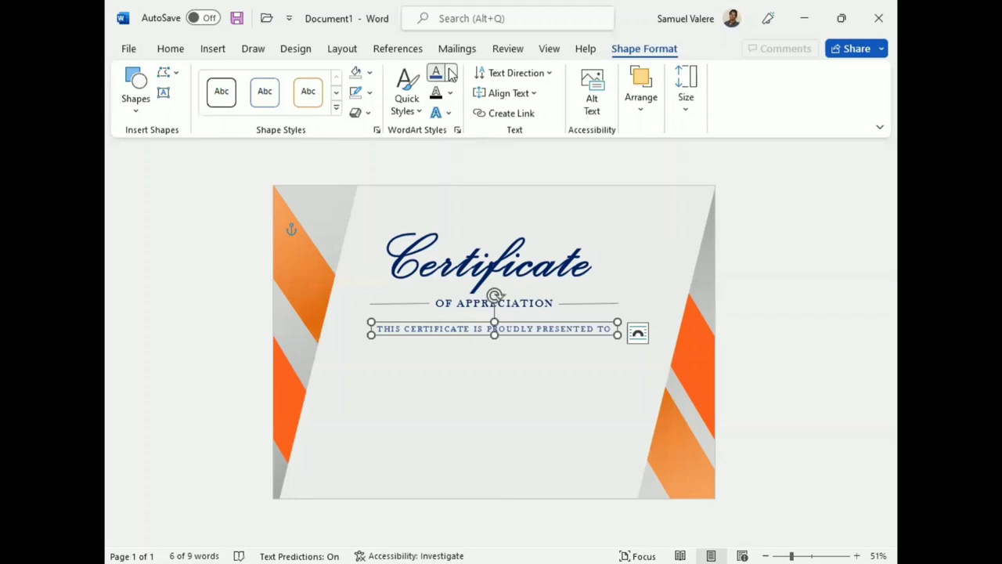
{"action": "left_click", "coordinate": [451, 73]}
{"action": "left_click", "coordinate": [488, 196]}
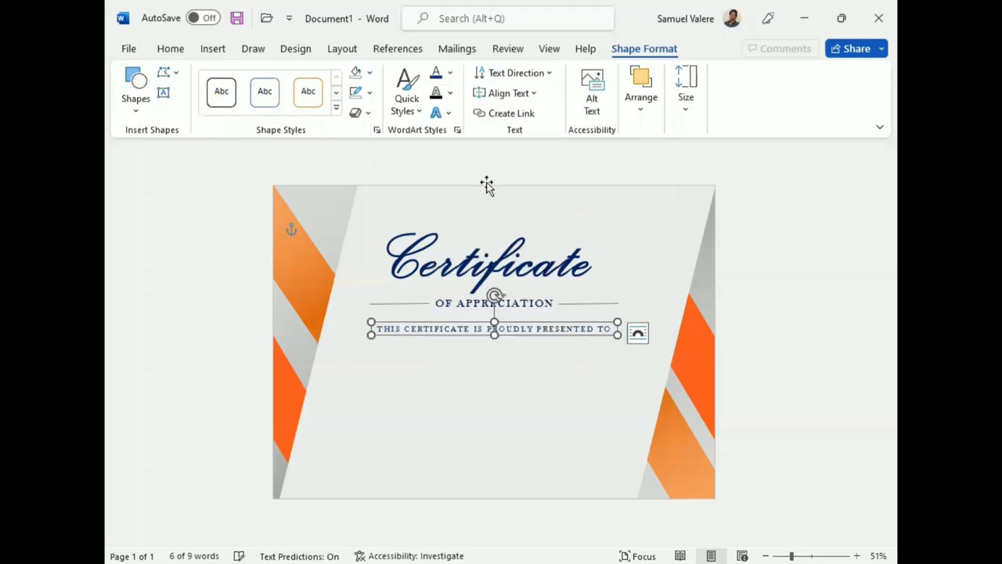
Step: Keep the line at 14 pt and centre its box just below OF APPRECIATION
{"action": "triple_click", "coordinate": [477, 328]}
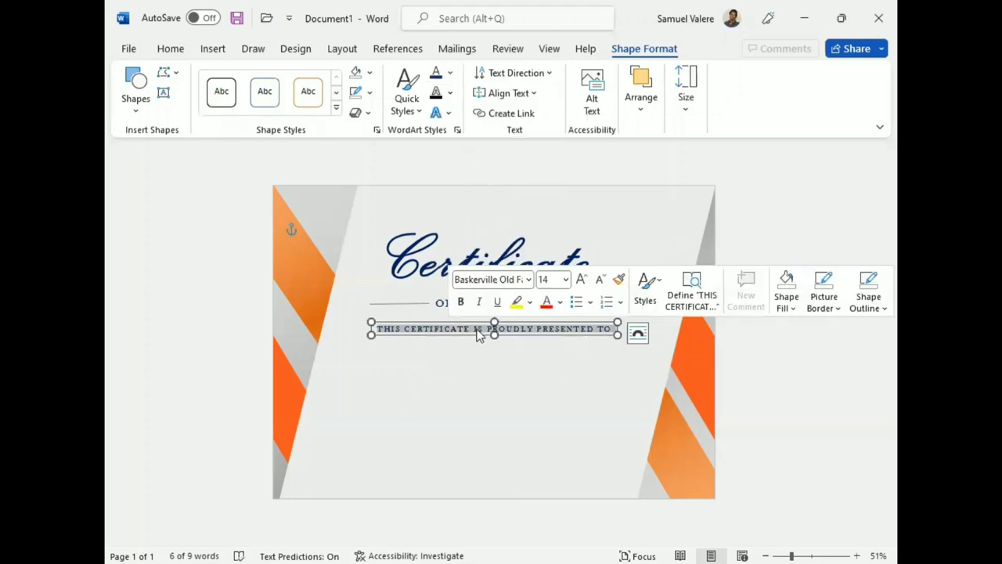
{"action": "left_click", "coordinate": [599, 281]}
{"action": "left_click", "coordinate": [495, 336]}
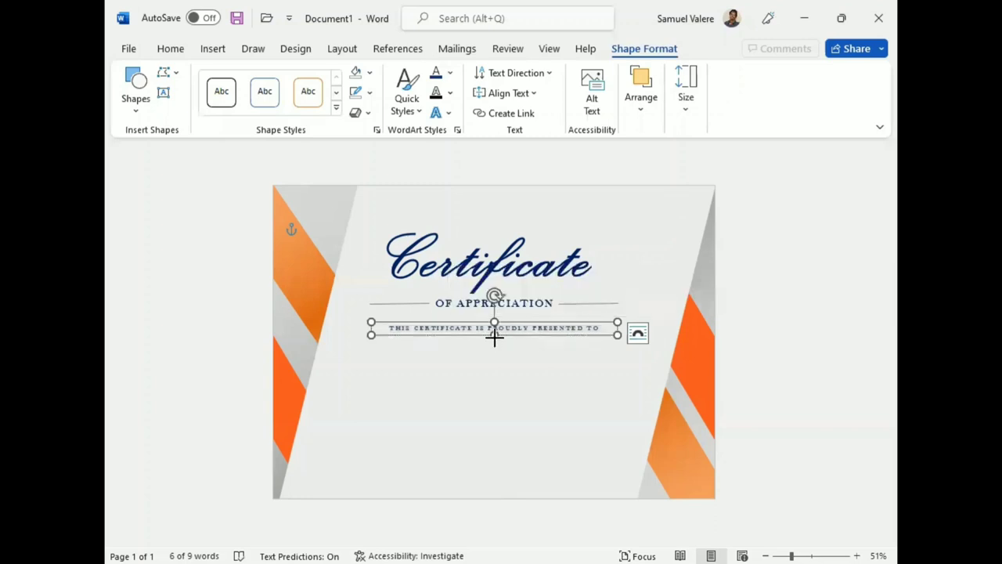
{"action": "left_click", "coordinate": [509, 360]}
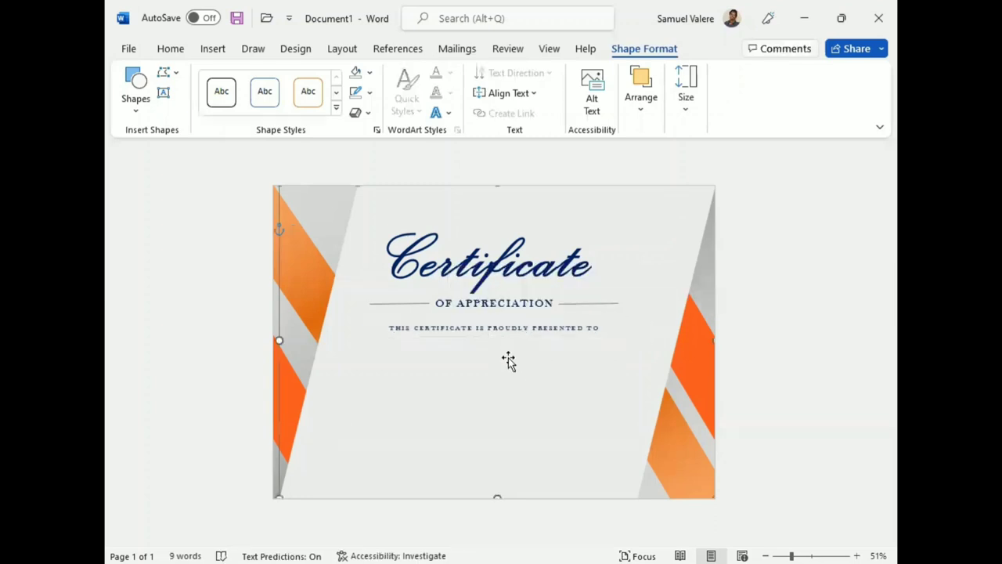
{"action": "left_click", "coordinate": [507, 329]}
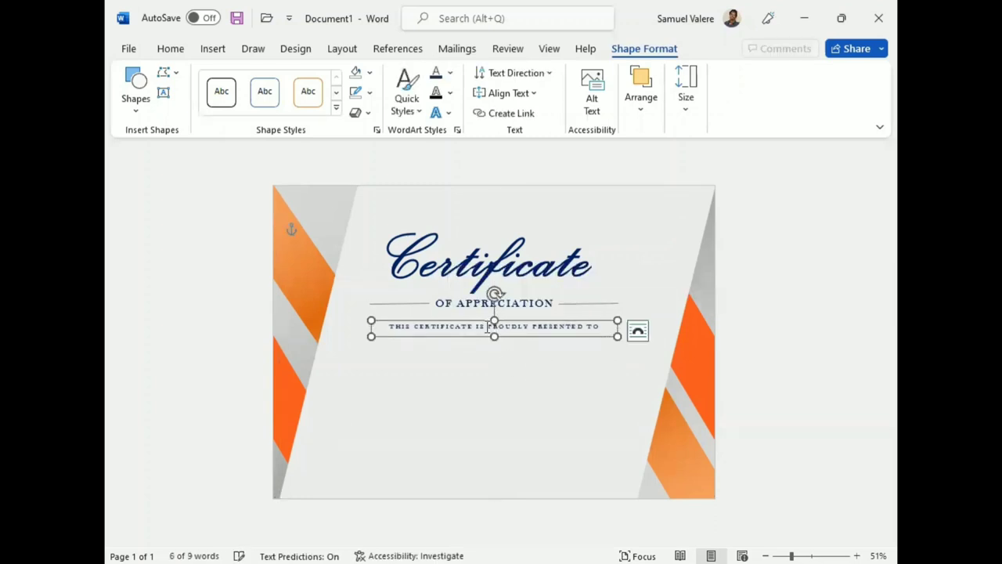
{"action": "triple_click", "coordinate": [483, 329]}
{"action": "key", "text": "ctrl+shift+period"}
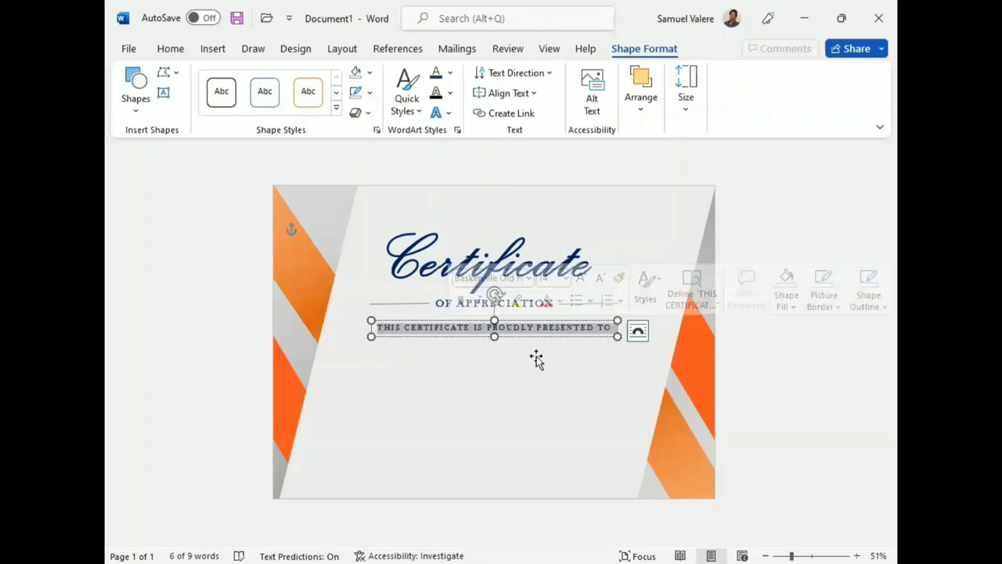
{"action": "left_click", "coordinate": [525, 351]}
{"action": "left_click", "coordinate": [477, 329]}
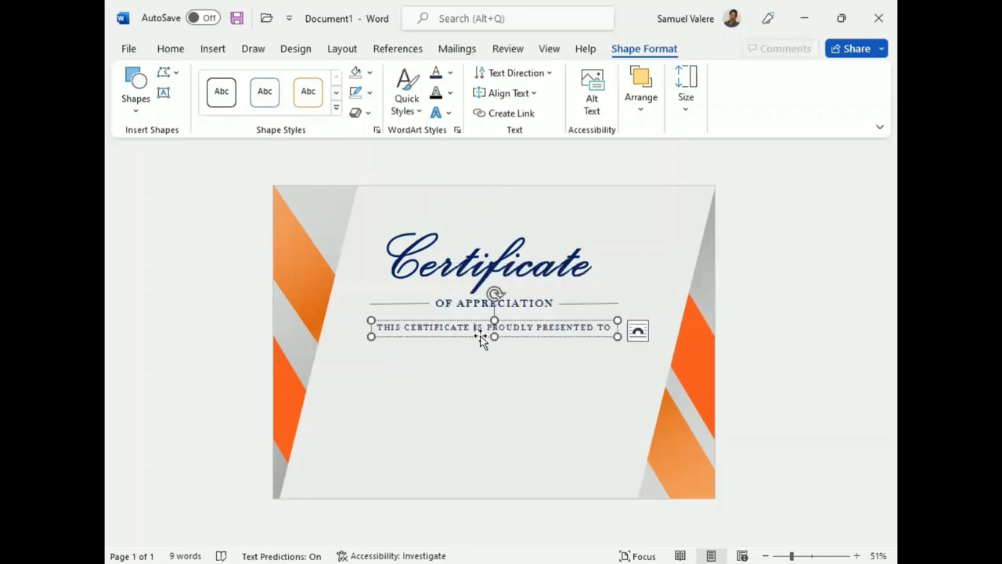
{"action": "left_click_drag", "start_coordinate": [483, 340], "coordinate": [473, 342]}
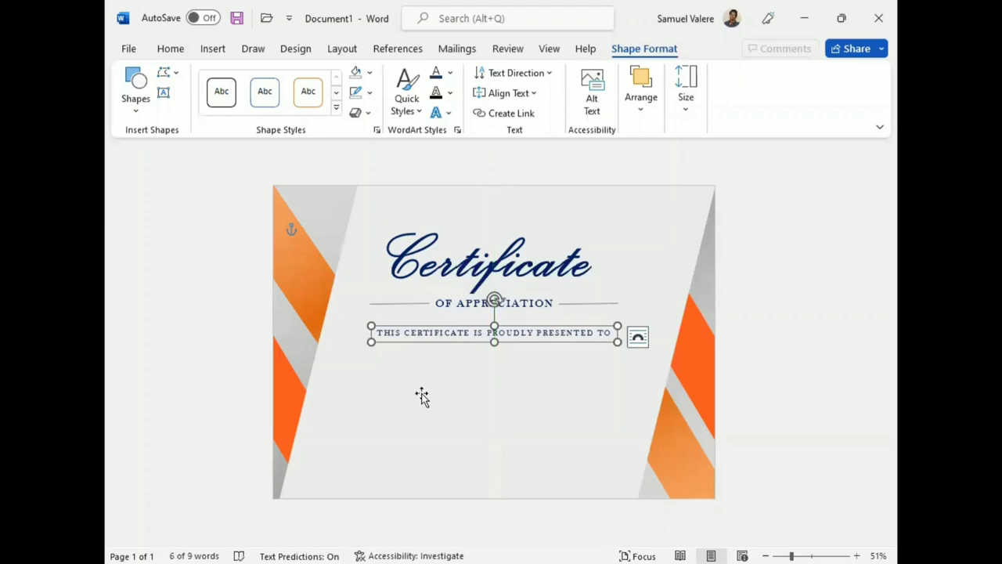
Step: Copy the script title below the presented-to line, replace it with the recipient's name, and widen it
{"action": "left_click", "coordinate": [468, 258]}
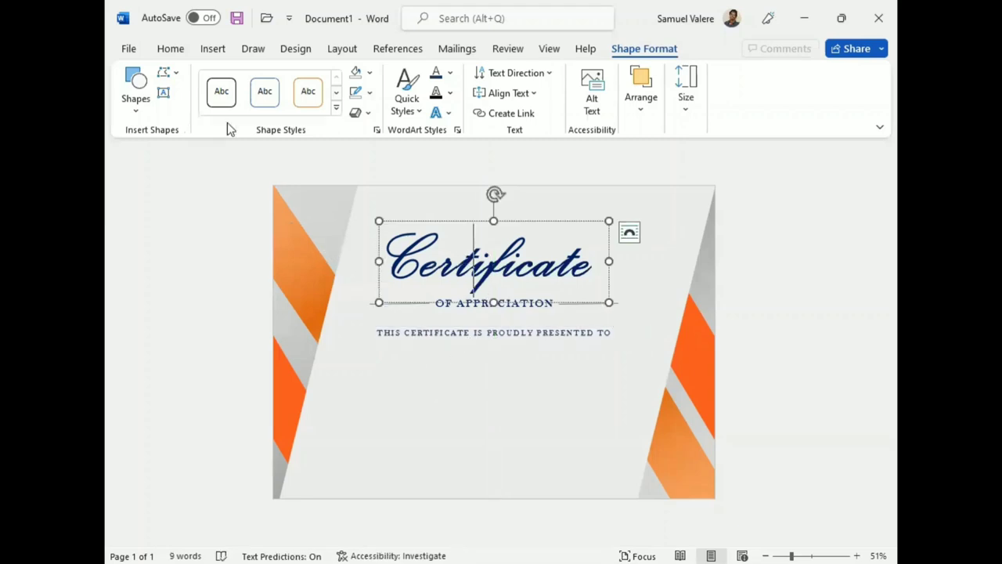
{"action": "left_click", "coordinate": [475, 222]}
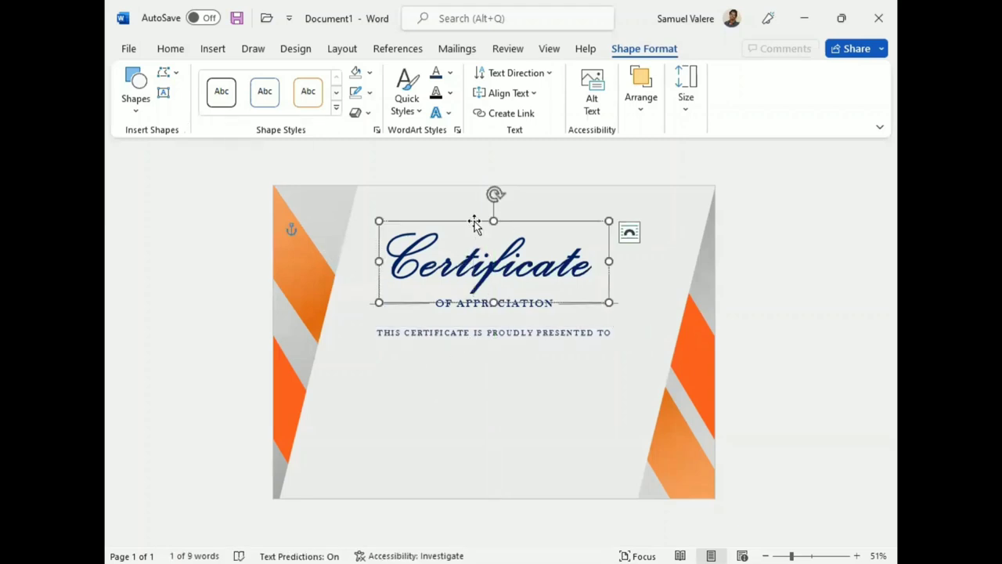
{"action": "left_click_drag", "start_coordinate": [475, 222], "coordinate": [478, 346], "text": "ctrl"}
{"action": "double_click", "coordinate": [485, 382]}
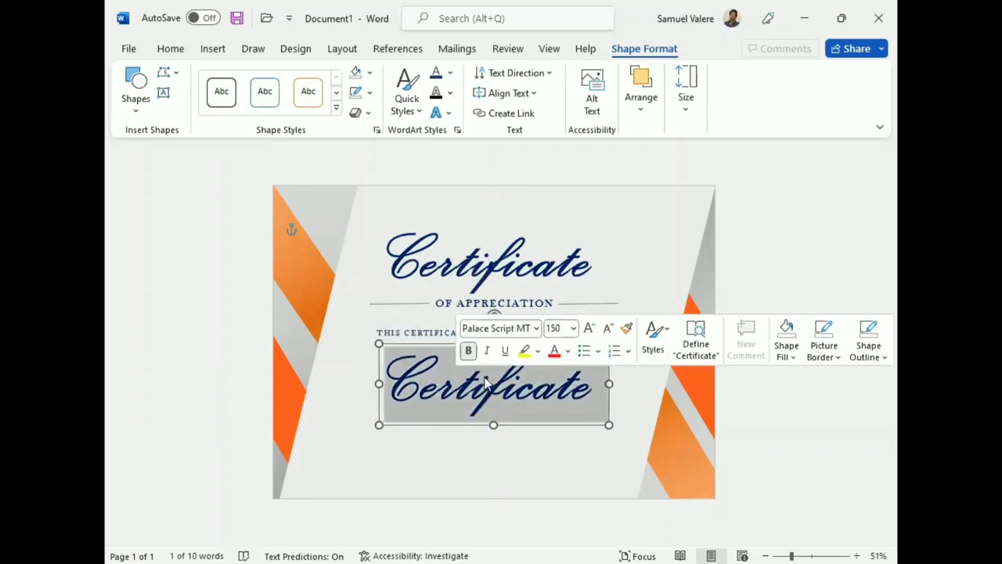
{"action": "type", "text": "Pier"}
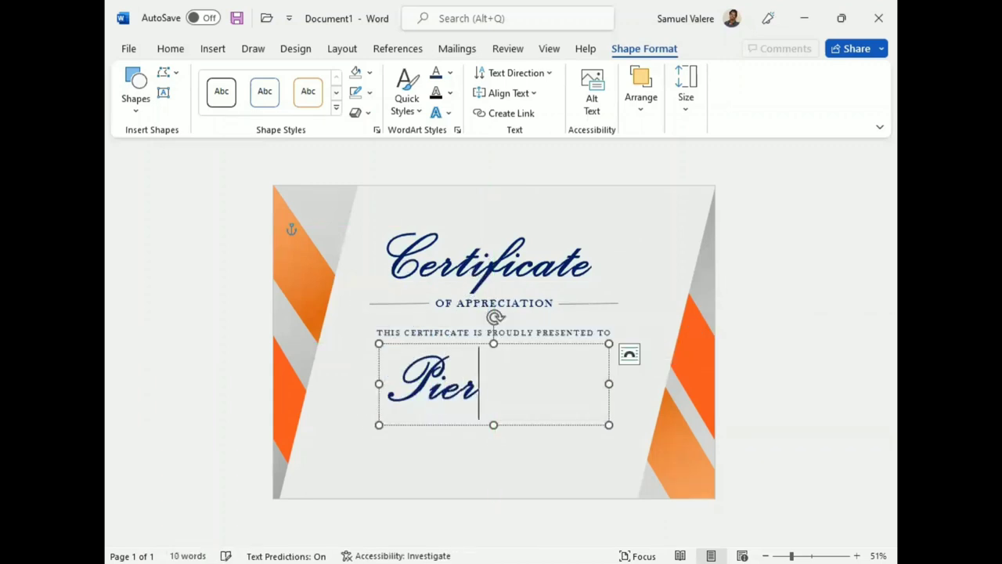
{"action": "type", "text": "e C"}
{"action": "key", "text": "BackSpace"}
{"action": "key", "text": "BackSpace"}
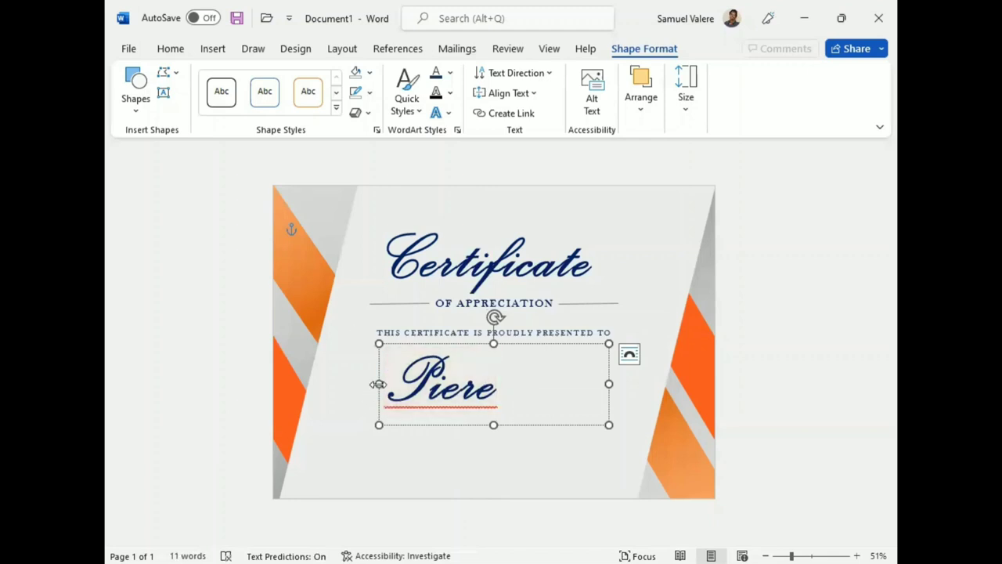
{"action": "left_click_drag", "start_coordinate": [379, 384], "coordinate": [319, 383]}
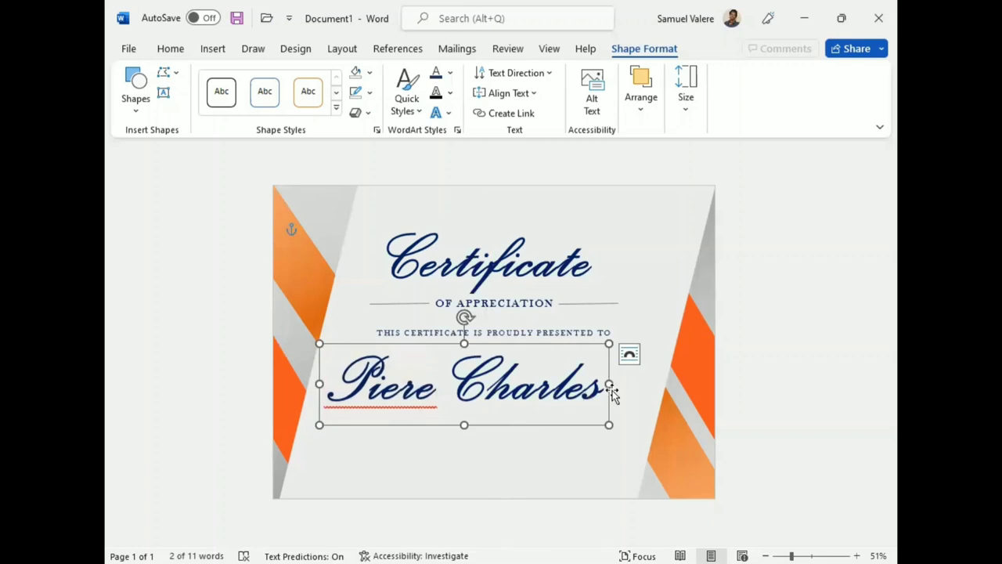
{"action": "left_click_drag", "start_coordinate": [610, 385], "coordinate": [618, 384]}
Step: Set the recipient's name in the Vivaldi font and widen its box
{"action": "double_click", "coordinate": [487, 394]}
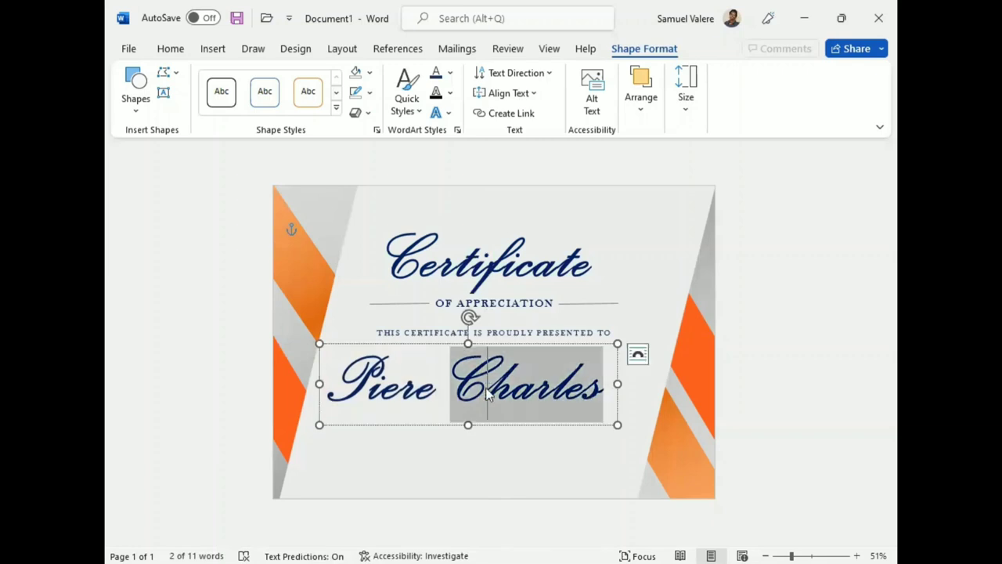
{"action": "left_click", "coordinate": [486, 394]}
{"action": "left_click", "coordinate": [170, 49]}
{"action": "left_click", "coordinate": [305, 71]}
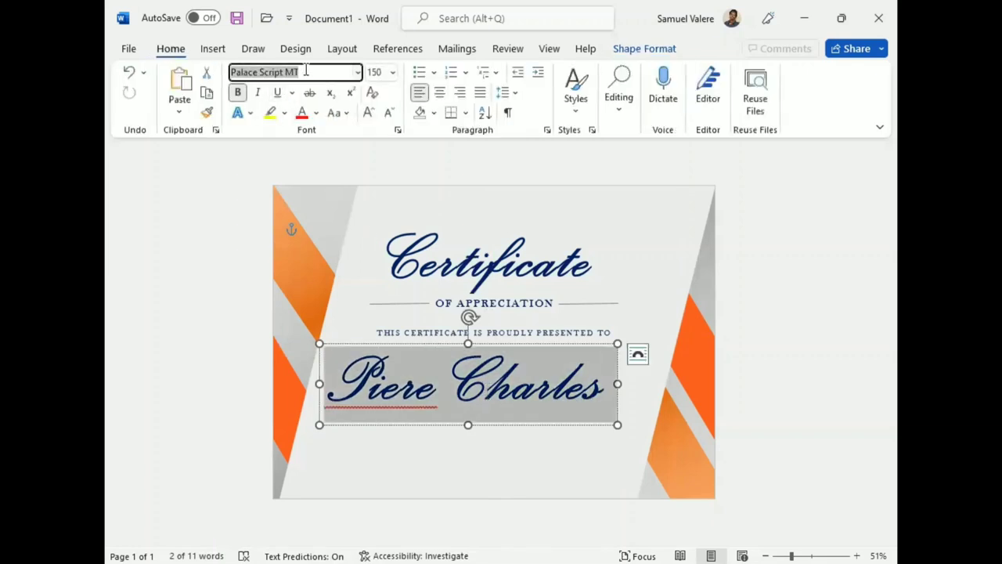
{"action": "type", "text": "Vivaldi"}
{"action": "key", "text": "Return"}
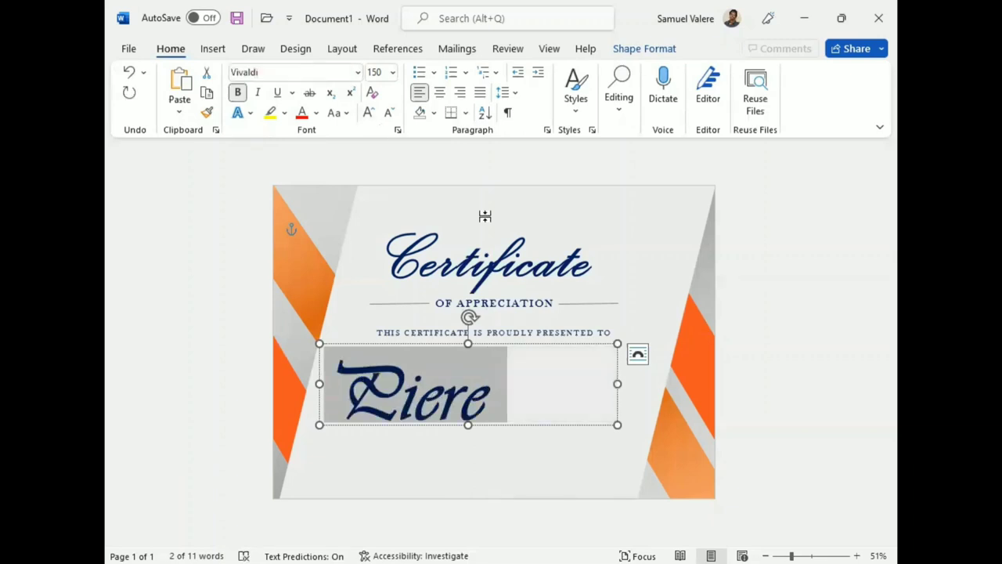
{"action": "left_click_drag", "start_coordinate": [617, 384], "coordinate": [701, 384]}
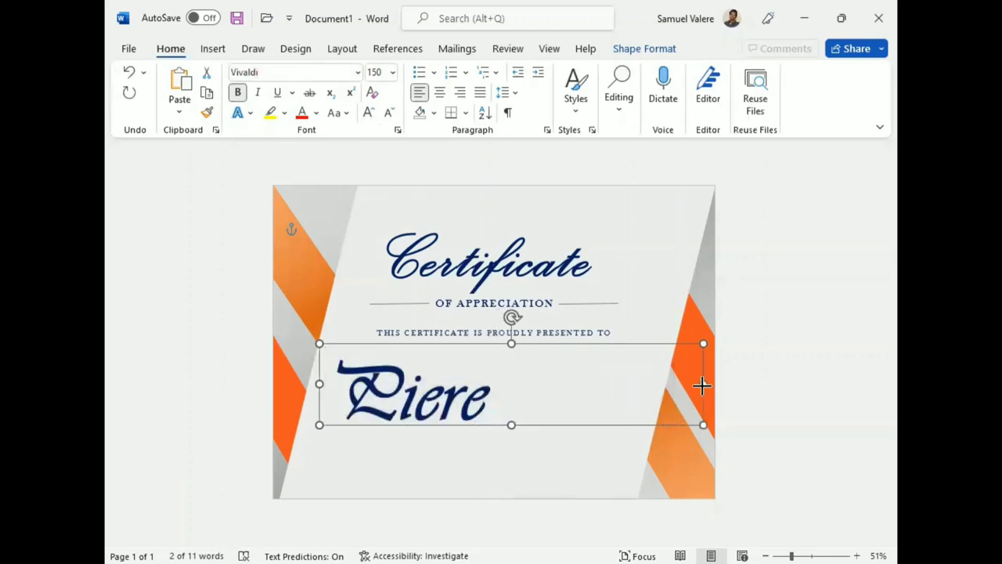
{"action": "mouse_move", "coordinate": [320, 384]}
{"action": "left_mouse_down"}
{"action": "mouse_move", "coordinate": [280, 381]}
{"action": "mouse_move", "coordinate": [674, 395]}
{"action": "left_mouse_up"}
Step: Make the name centred and not bold at 90 pt
{"action": "left_click", "coordinate": [614, 347]}
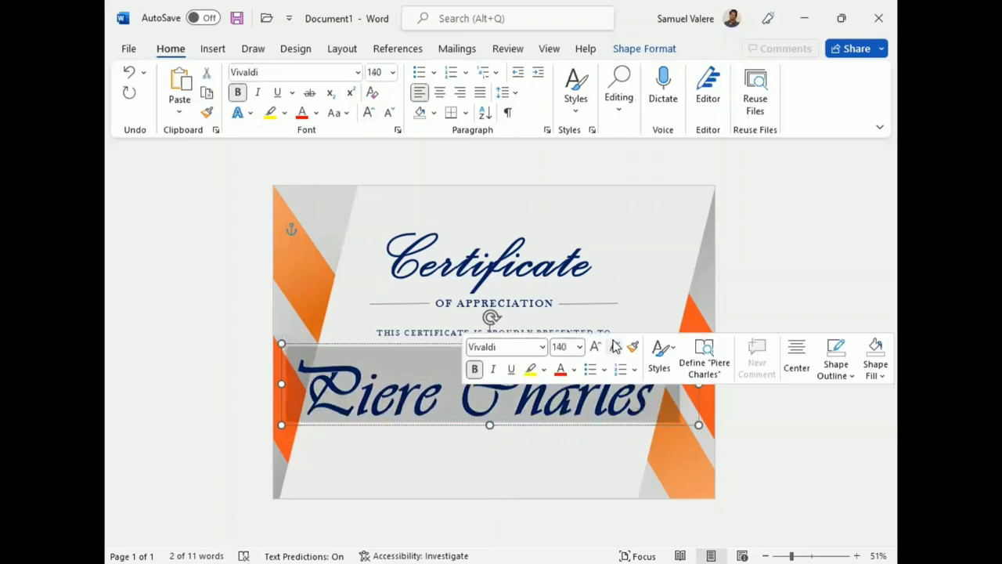
{"action": "left_click", "coordinate": [615, 347]}
{"action": "left_click", "coordinate": [615, 347]}
{"action": "left_click", "coordinate": [614, 347]}
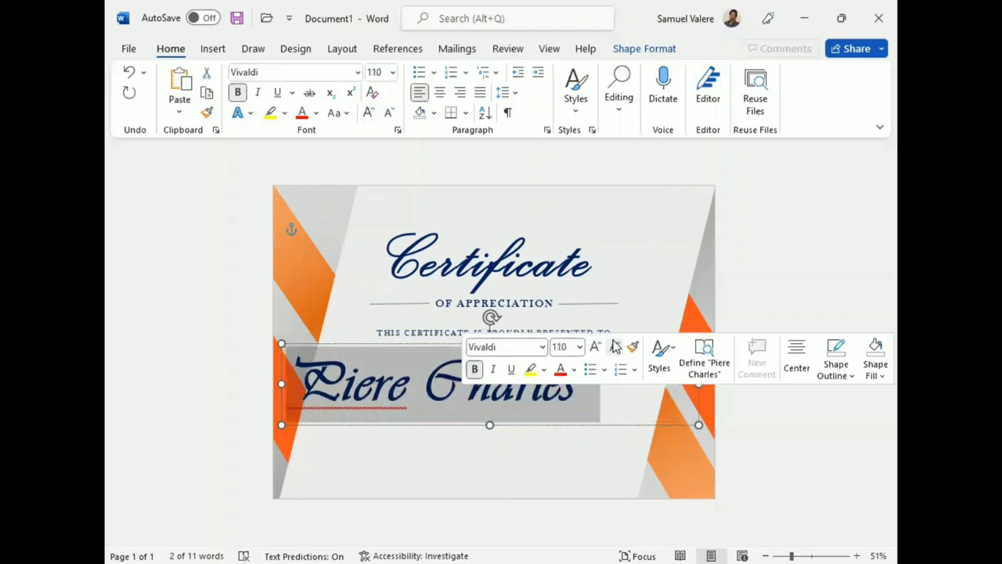
{"action": "key", "text": "ctrl+e"}
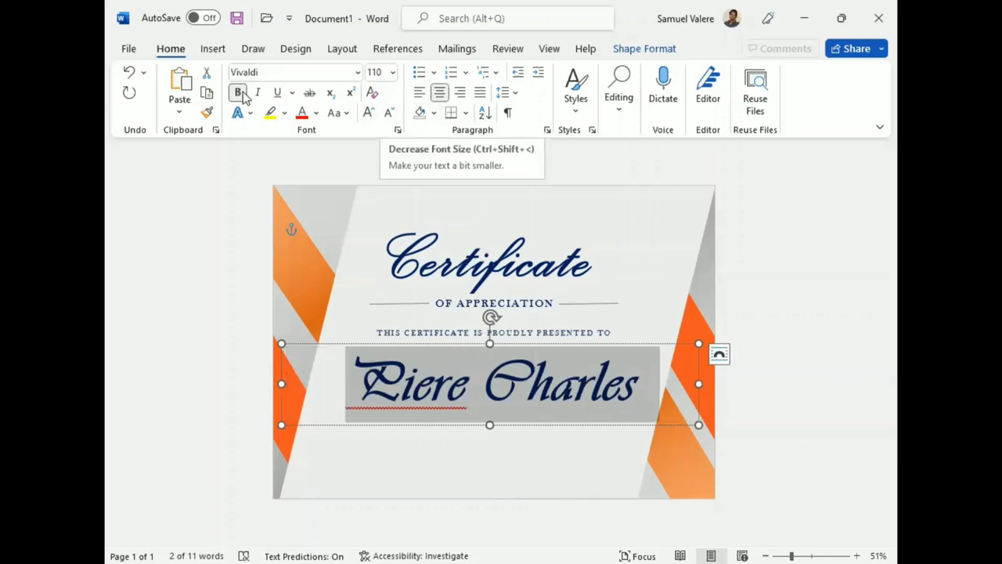
{"action": "key", "text": "ctrl+b"}
{"action": "left_click", "coordinate": [389, 114]}
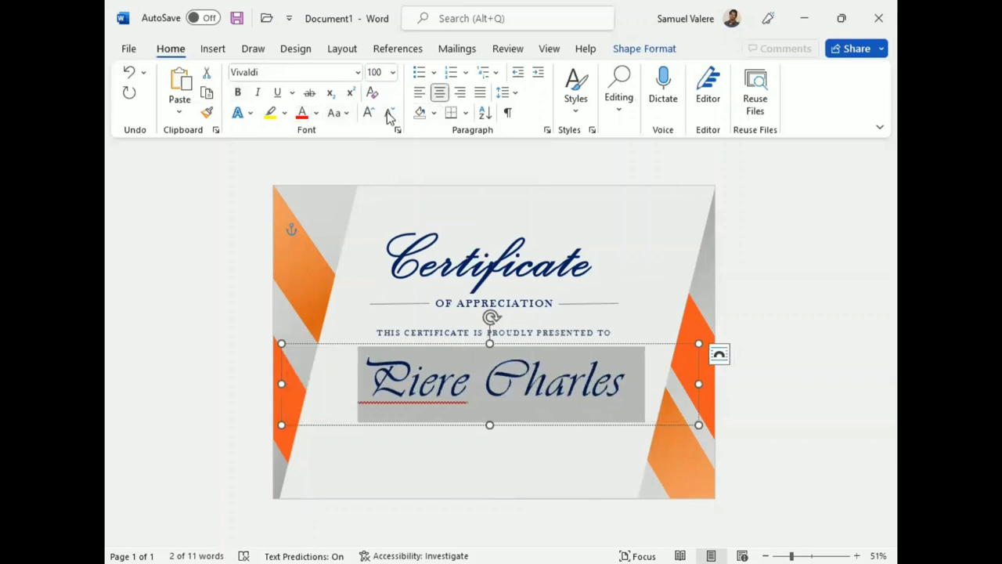
{"action": "left_click", "coordinate": [389, 114]}
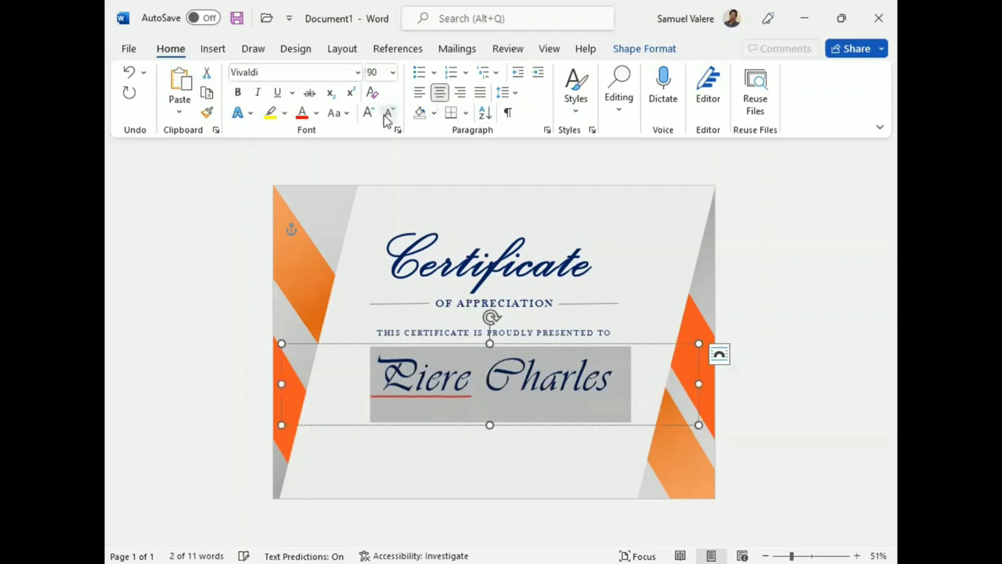
Step: Fix the misspelled first name, then shrink and centre the name box below the presented-to line
{"action": "left_click", "coordinate": [426, 389]}
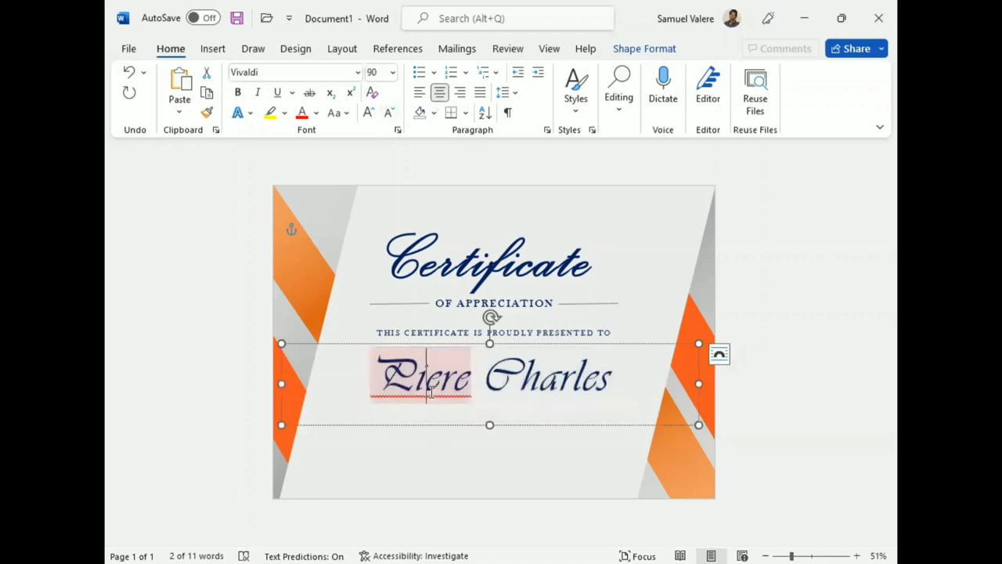
{"action": "right_click", "coordinate": [426, 389]}
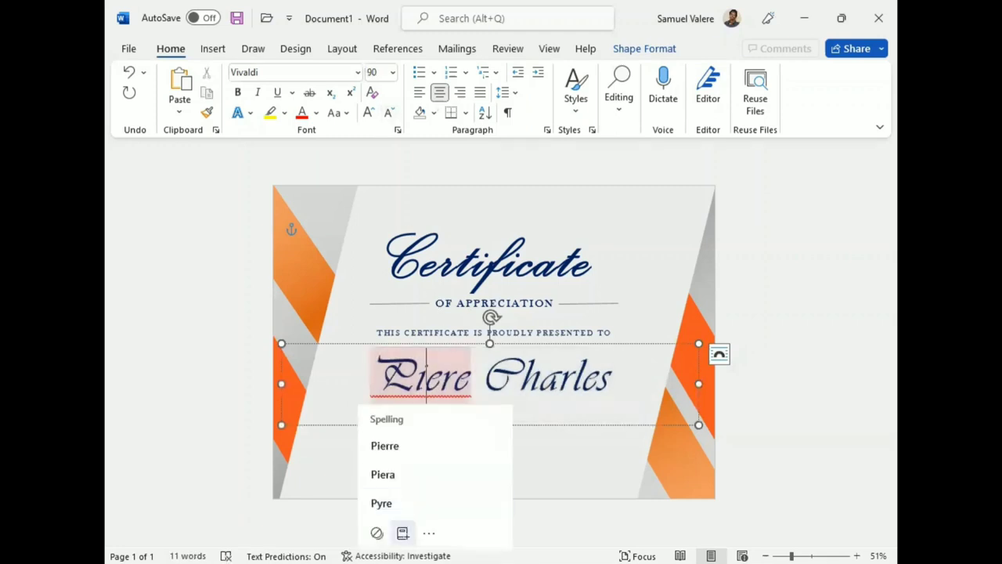
{"action": "left_click", "coordinate": [385, 446]}
{"action": "left_click_drag", "start_coordinate": [490, 424], "coordinate": [491, 402]}
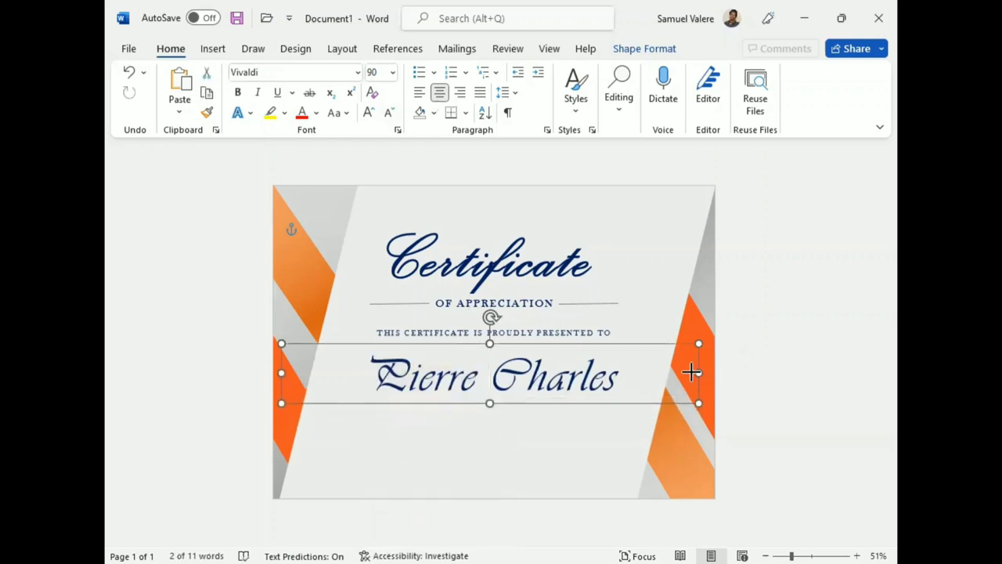
{"action": "left_click_drag", "start_coordinate": [691, 373], "coordinate": [548, 372]}
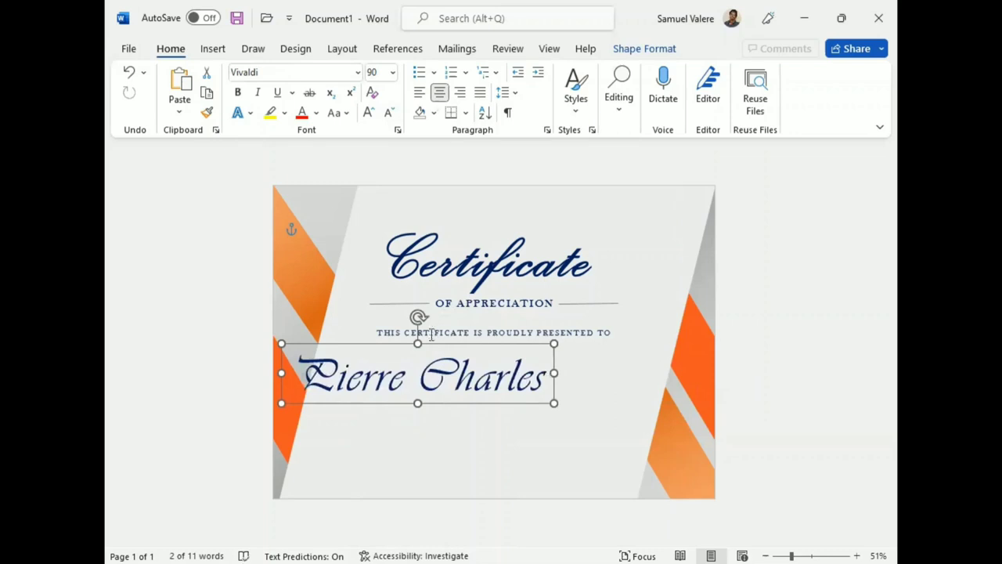
{"action": "left_click_drag", "start_coordinate": [431, 347], "coordinate": [507, 353]}
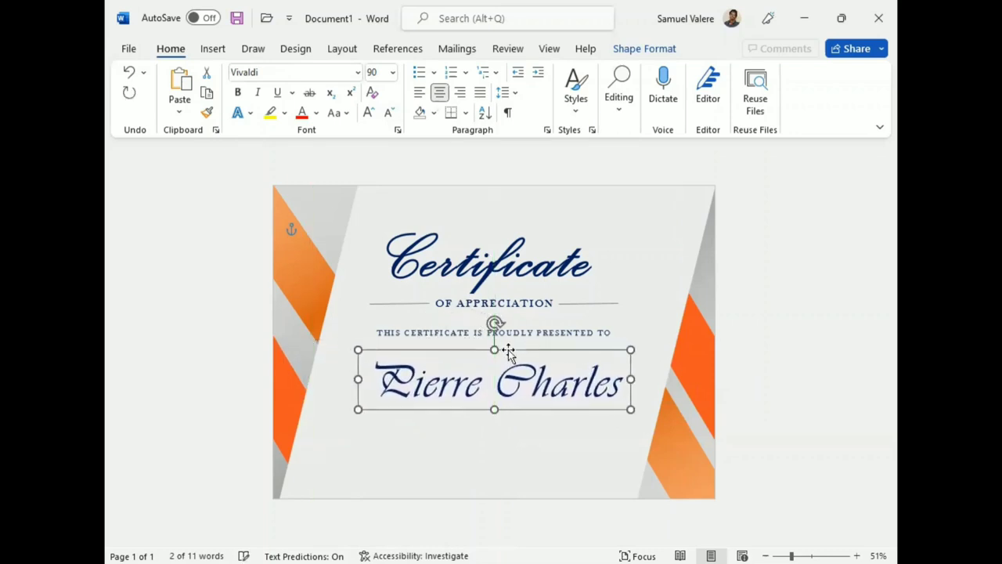
{"action": "key", "text": "Down"}
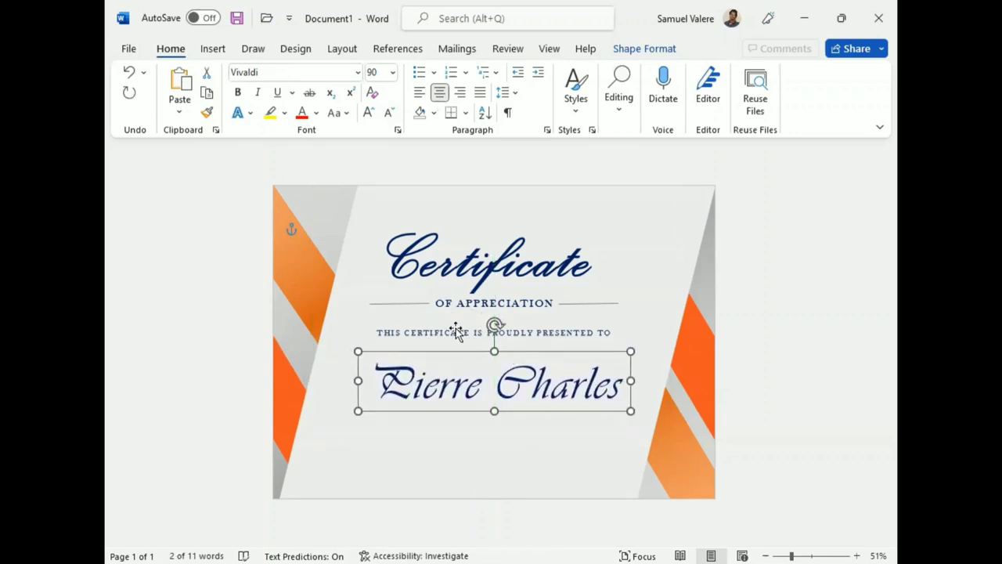
{"action": "left_click", "coordinate": [455, 329]}
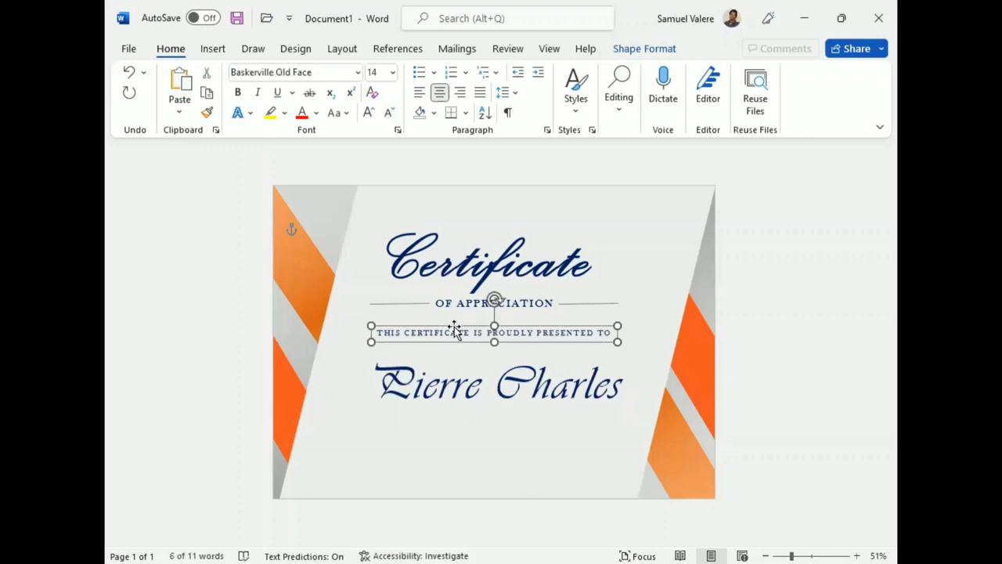
Step: Duplicate the presented-to box below the name and paste the appreciation message as plain text
{"action": "mouse_move", "coordinate": [458, 332]}
{"action": "left_mouse_down"}
{"action": "mouse_move", "coordinate": [460, 430]}
{"action": "mouse_move", "coordinate": [460, 420]}
{"action": "left_mouse_up"}
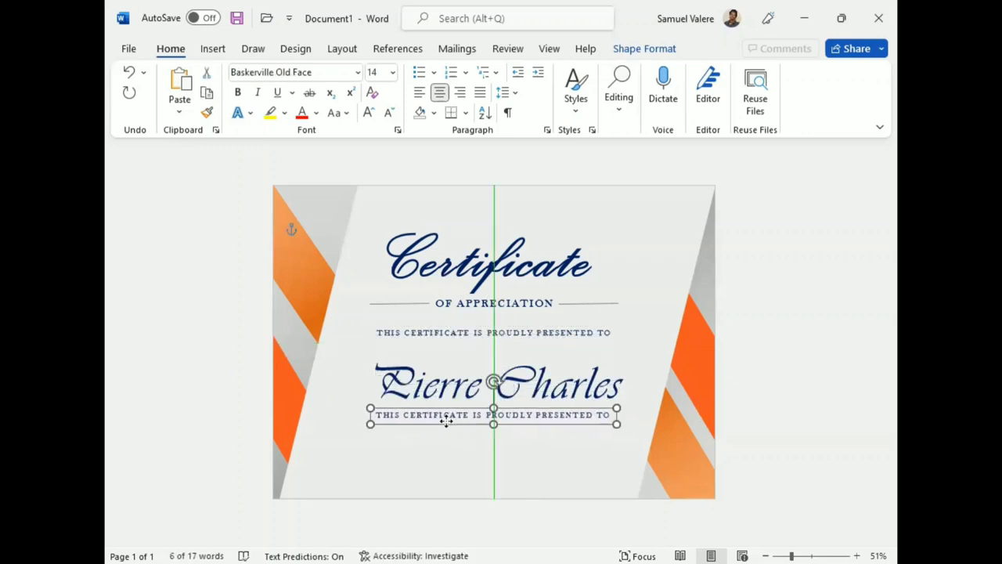
{"action": "triple_click", "coordinate": [460, 415]}
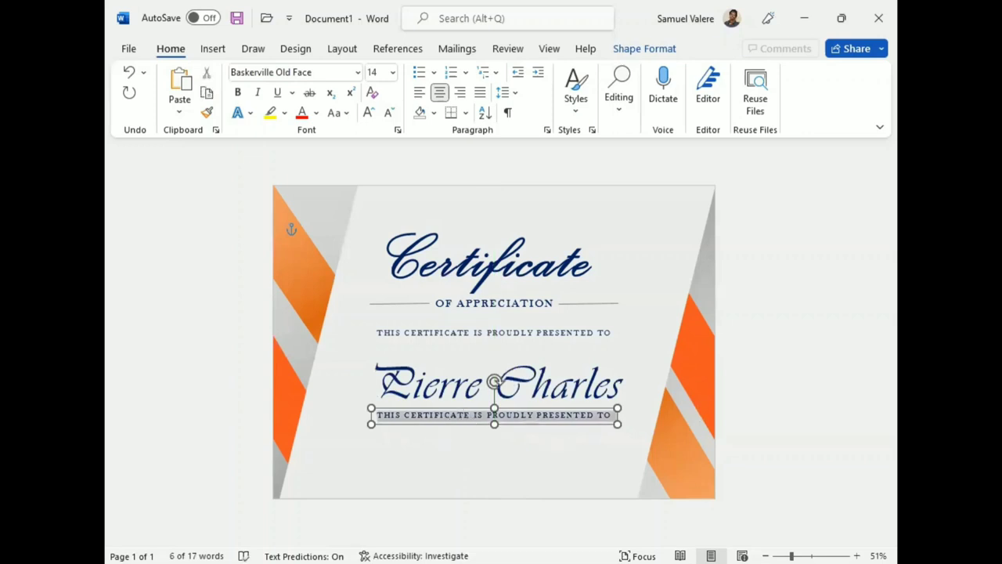
{"action": "key", "text": "alt+Tab"}
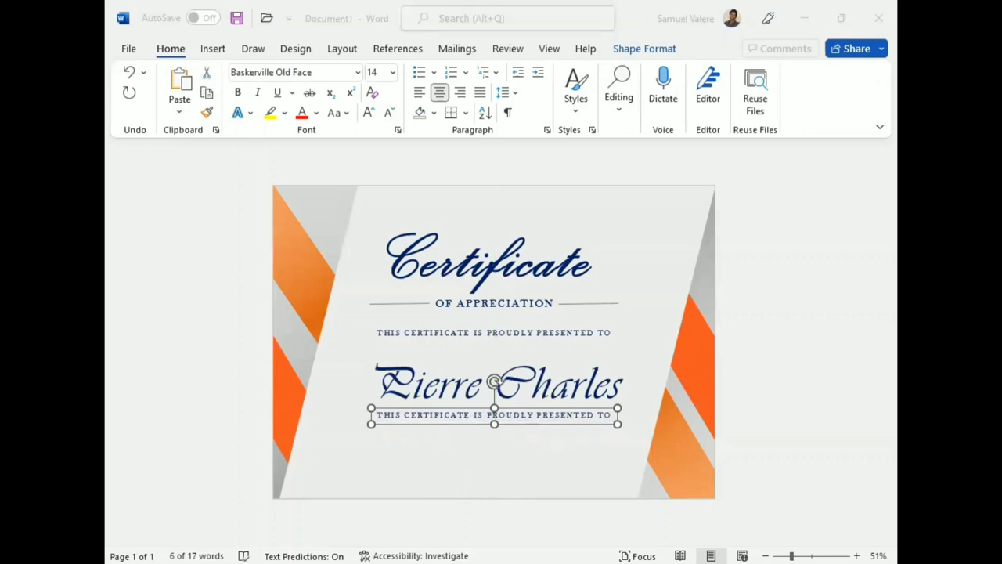
{"action": "triple_click", "coordinate": [424, 417]}
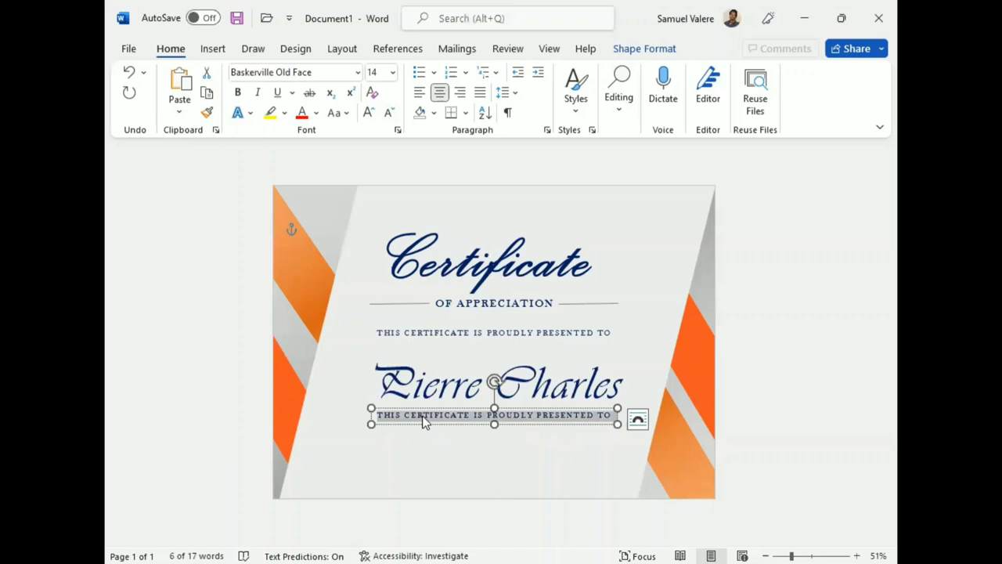
{"action": "right_click", "coordinate": [468, 418]}
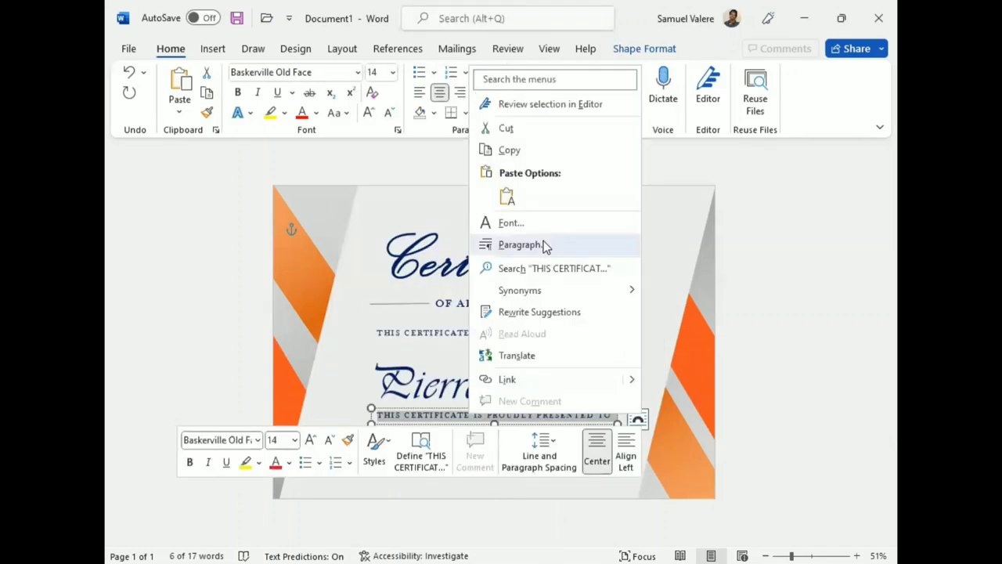
{"action": "left_click", "coordinate": [507, 197]}
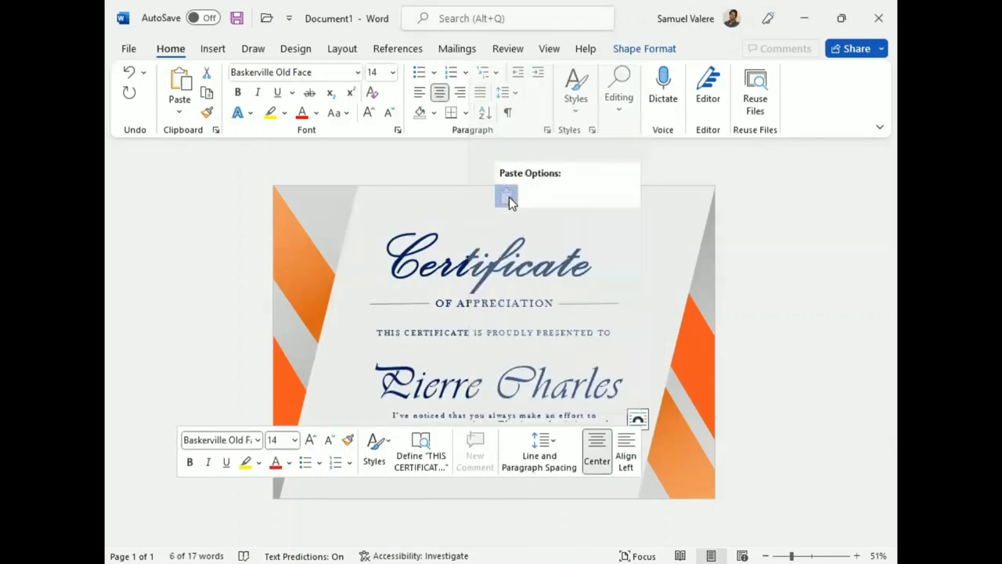
Step: Extend the message box downward so the message wraps onto three lines
{"action": "left_click", "coordinate": [452, 417]}
{"action": "triple_click", "coordinate": [452, 415]}
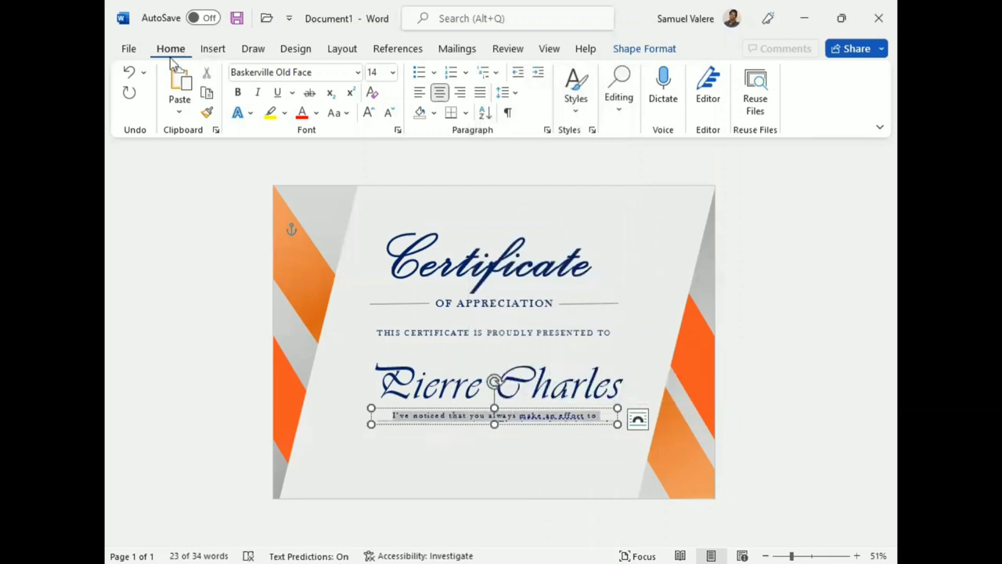
{"action": "left_click", "coordinate": [371, 424]}
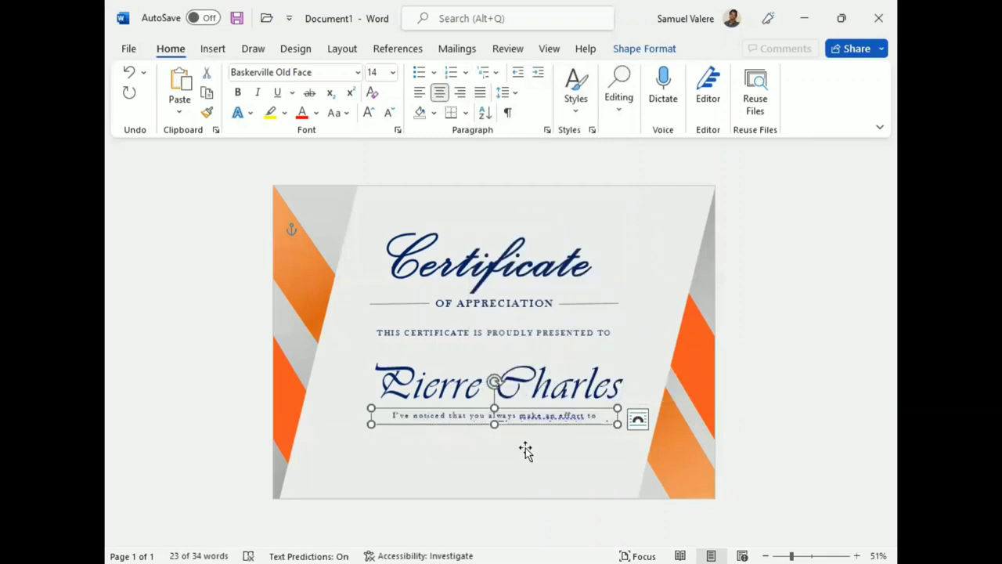
{"action": "mouse_move", "coordinate": [494, 424]}
{"action": "left_mouse_down"}
{"action": "mouse_move", "coordinate": [493, 461]}
{"action": "mouse_move", "coordinate": [493, 450]}
{"action": "left_mouse_up"}
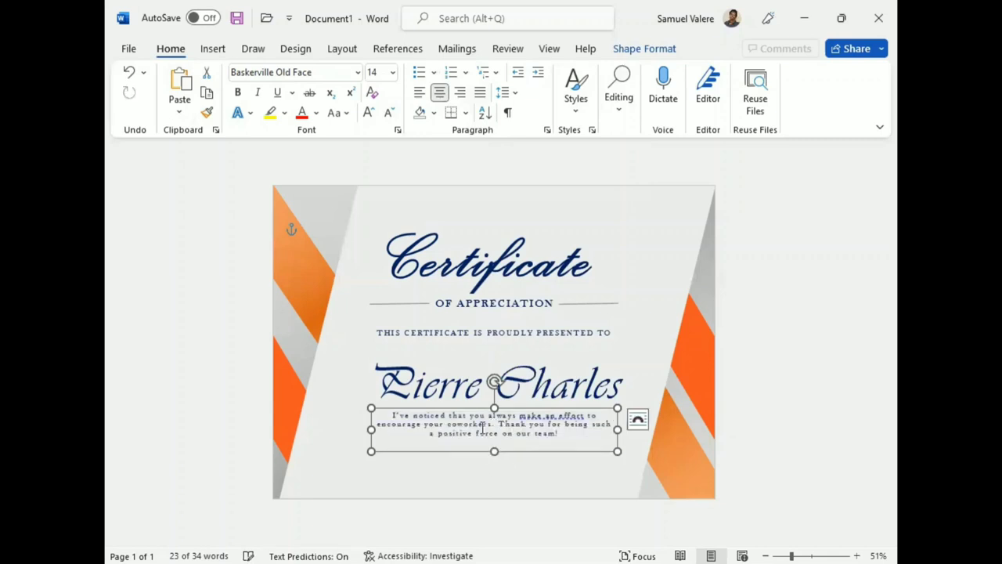
Step: Enlarge the appreciation message font to size 20
{"action": "triple_click", "coordinate": [481, 425]}
{"action": "left_click", "coordinate": [604, 378]}
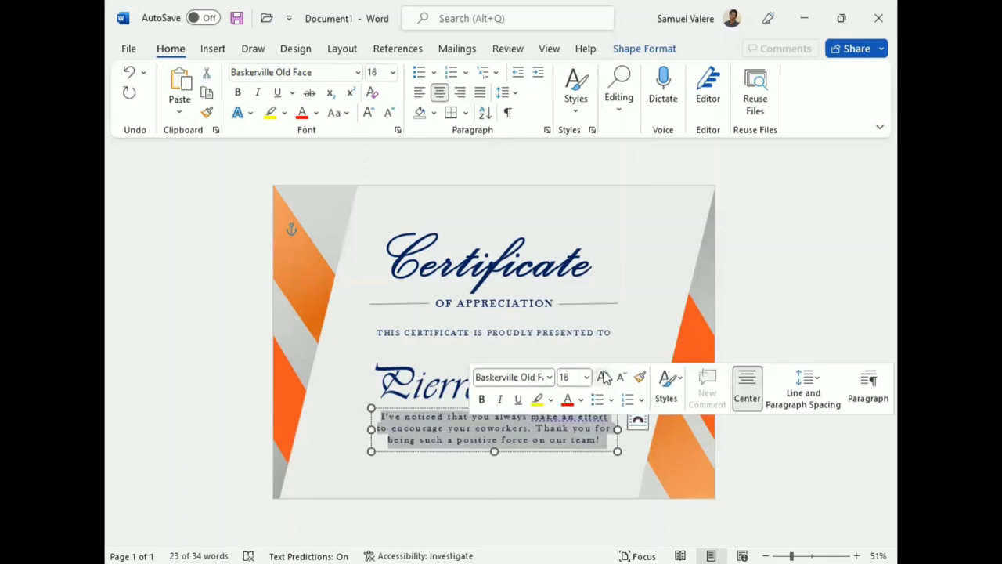
{"action": "left_click", "coordinate": [605, 377]}
{"action": "left_click", "coordinate": [369, 451]}
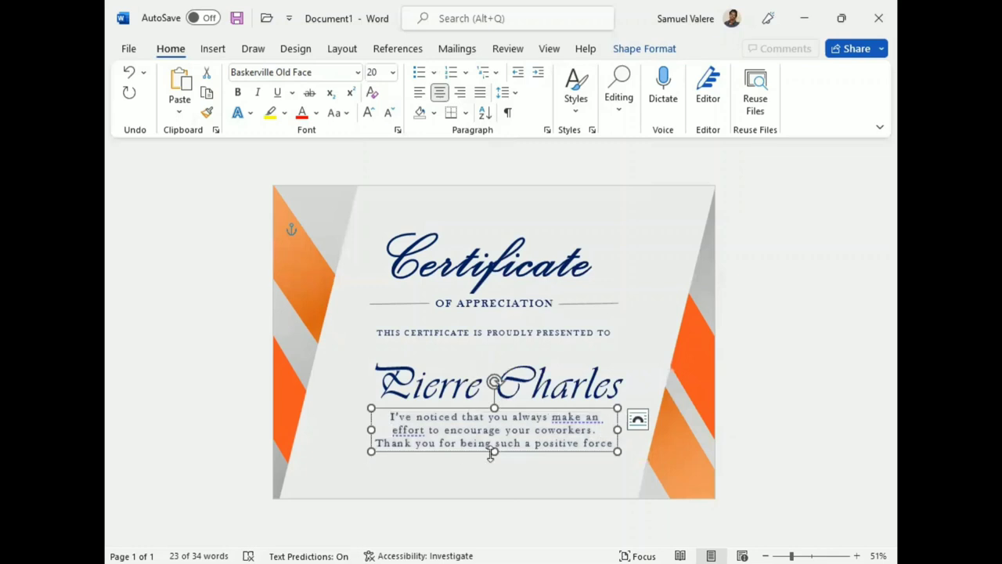
Step: Resize and reposition the message box so it sits centred under the recipient's name
{"action": "left_click_drag", "start_coordinate": [494, 462], "coordinate": [493, 475]}
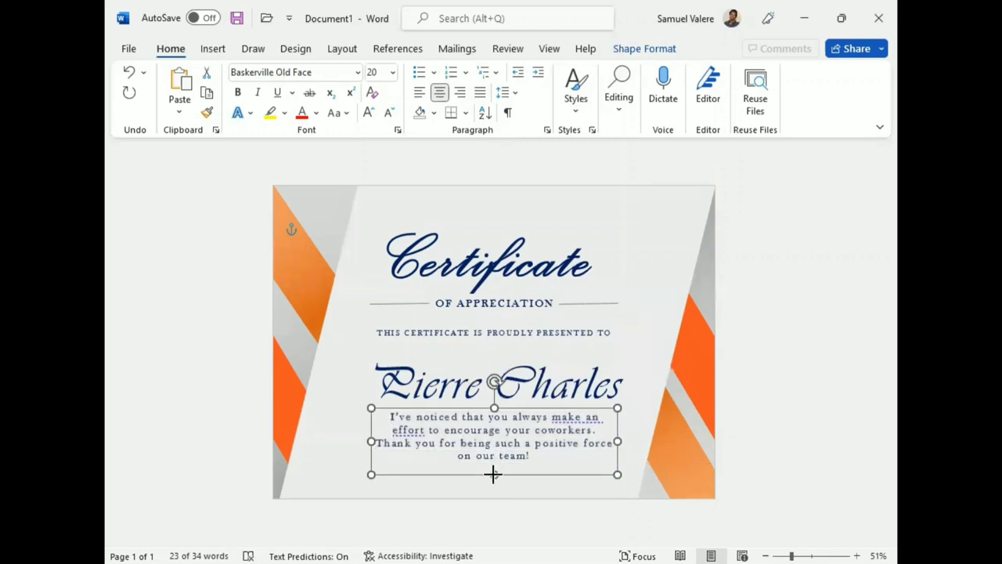
{"action": "mouse_move", "coordinate": [371, 441]}
{"action": "left_mouse_down"}
{"action": "mouse_move", "coordinate": [314, 441]}
{"action": "mouse_move", "coordinate": [310, 431]}
{"action": "left_mouse_up"}
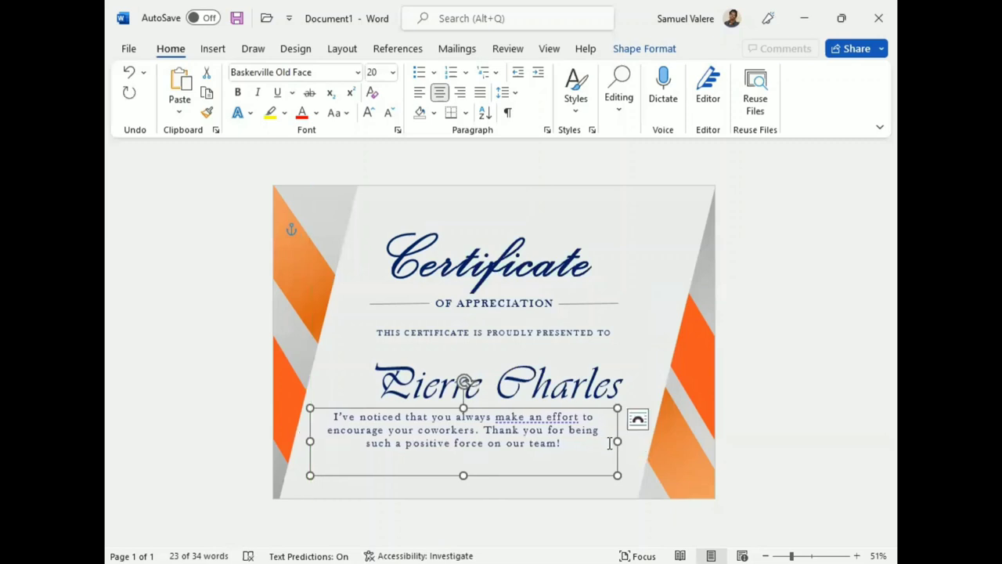
{"action": "left_click_drag", "start_coordinate": [616, 443], "coordinate": [625, 443]}
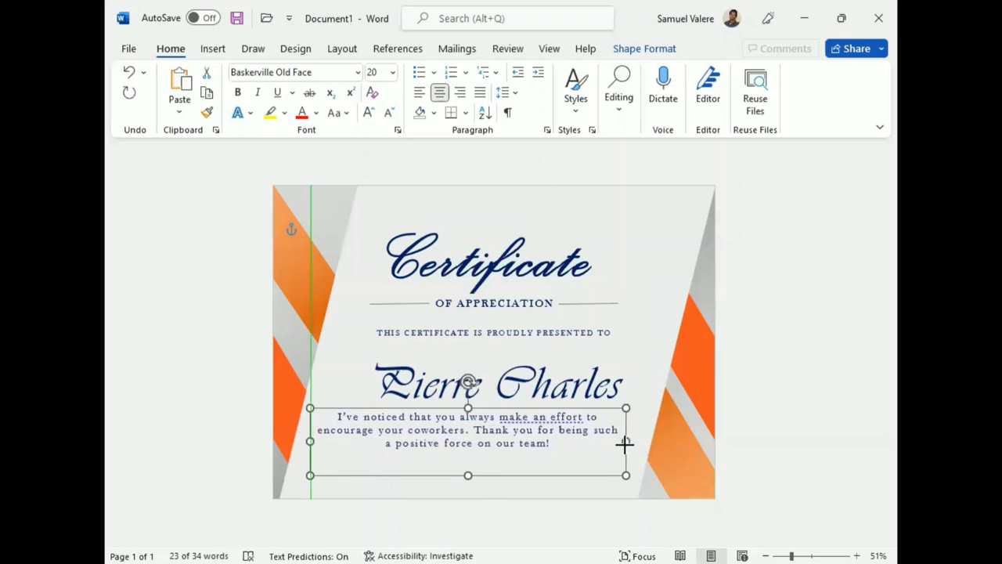
{"action": "left_click_drag", "start_coordinate": [473, 407], "coordinate": [512, 391]}
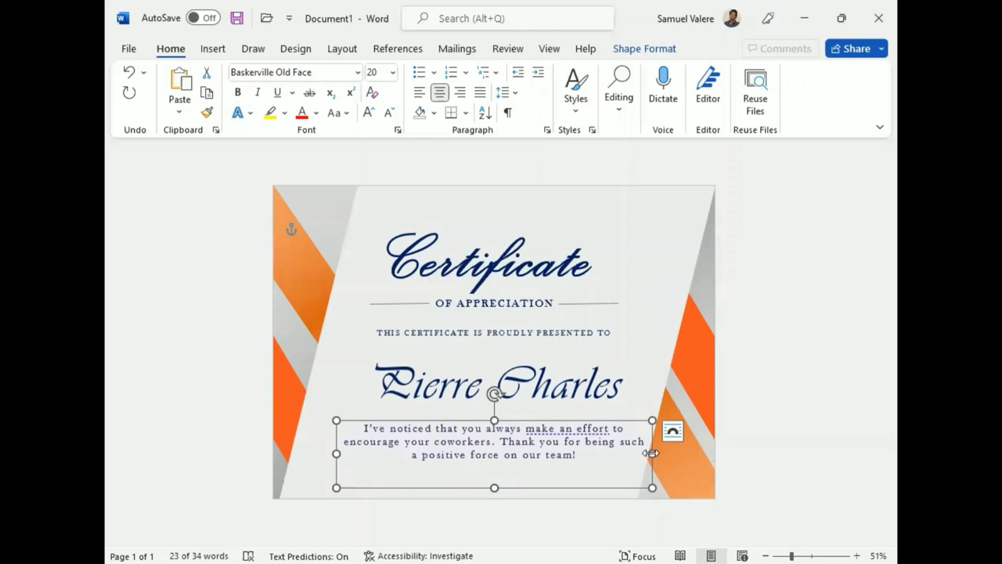
{"action": "left_click_drag", "start_coordinate": [651, 452], "coordinate": [594, 453]}
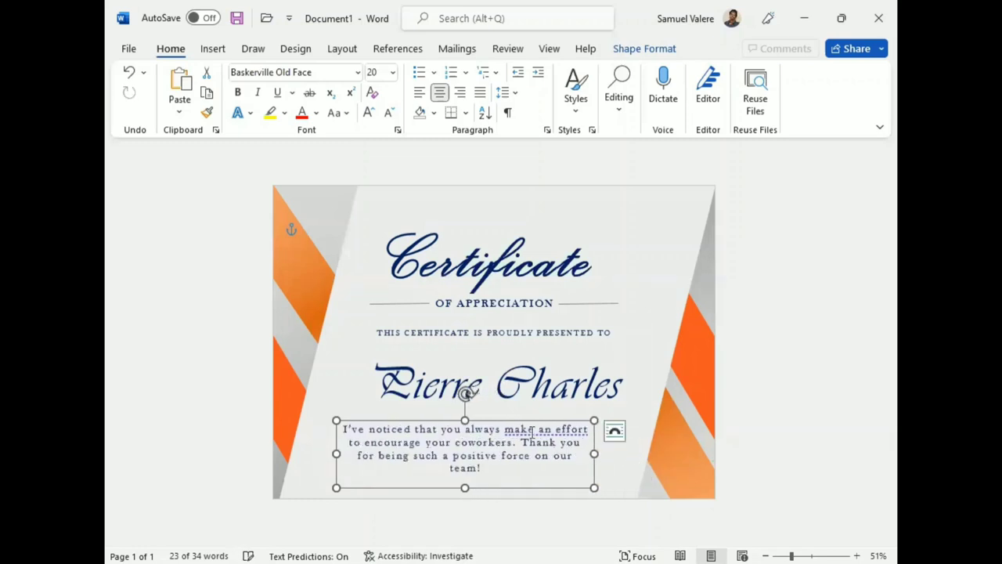
{"action": "left_click_drag", "start_coordinate": [481, 421], "coordinate": [510, 418]}
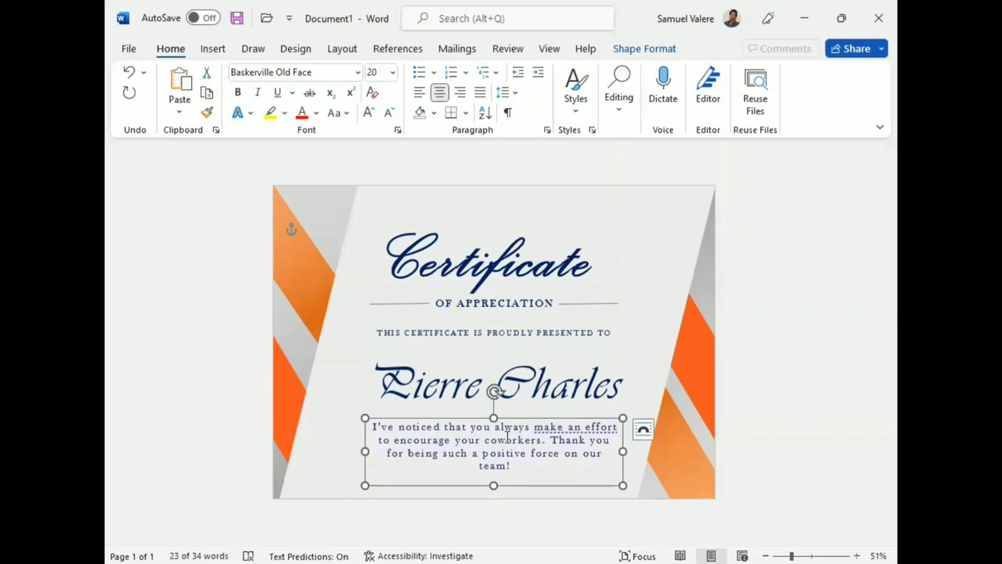
{"action": "left_click_drag", "start_coordinate": [494, 483], "coordinate": [491, 482]}
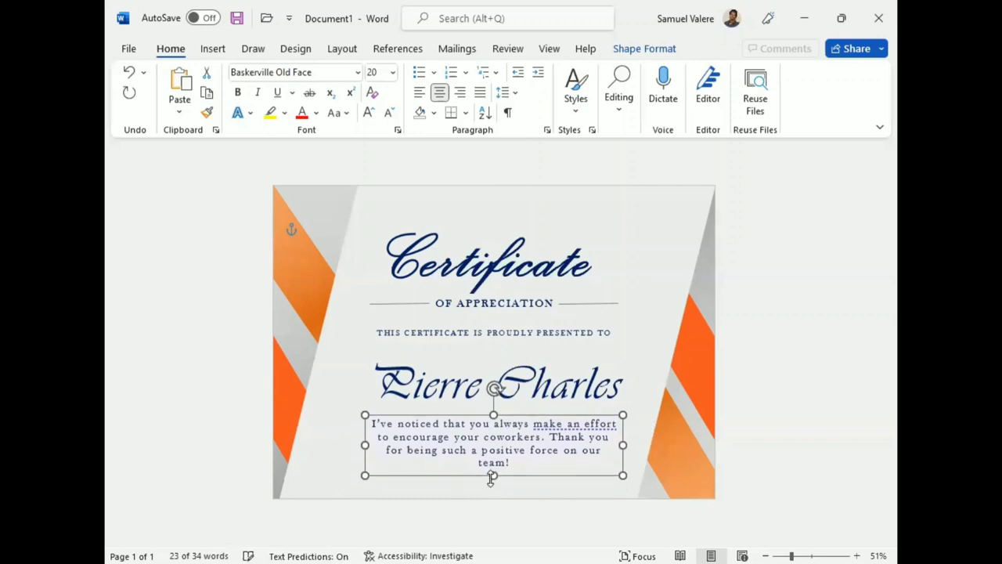
Step: Select the title, OF APPRECIATION, presented-to, name and message text boxes together
{"action": "left_click", "coordinate": [517, 266]}
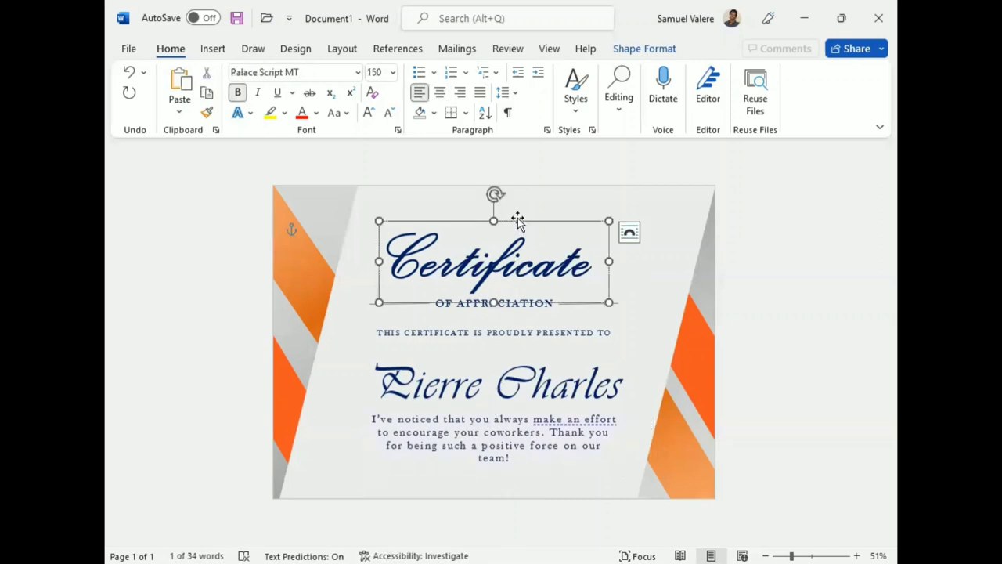
{"action": "left_click", "coordinate": [527, 306]}
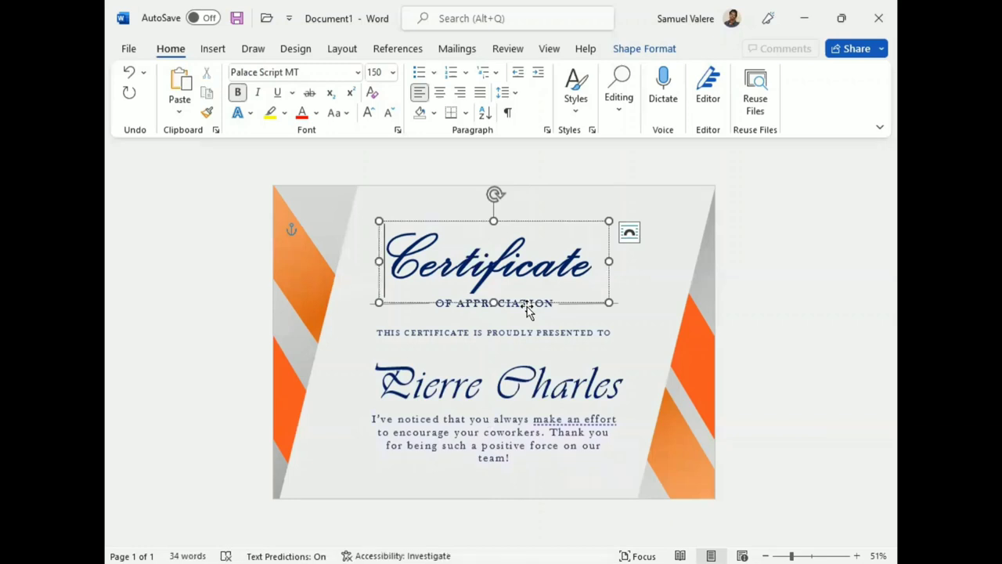
{"action": "left_click", "coordinate": [529, 308]}
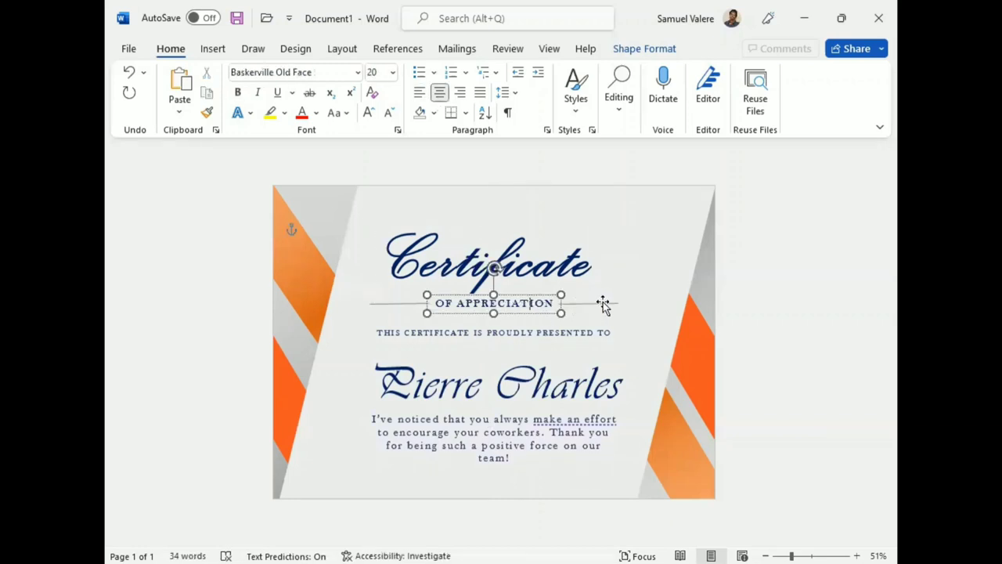
{"action": "key", "text": "Escape"}
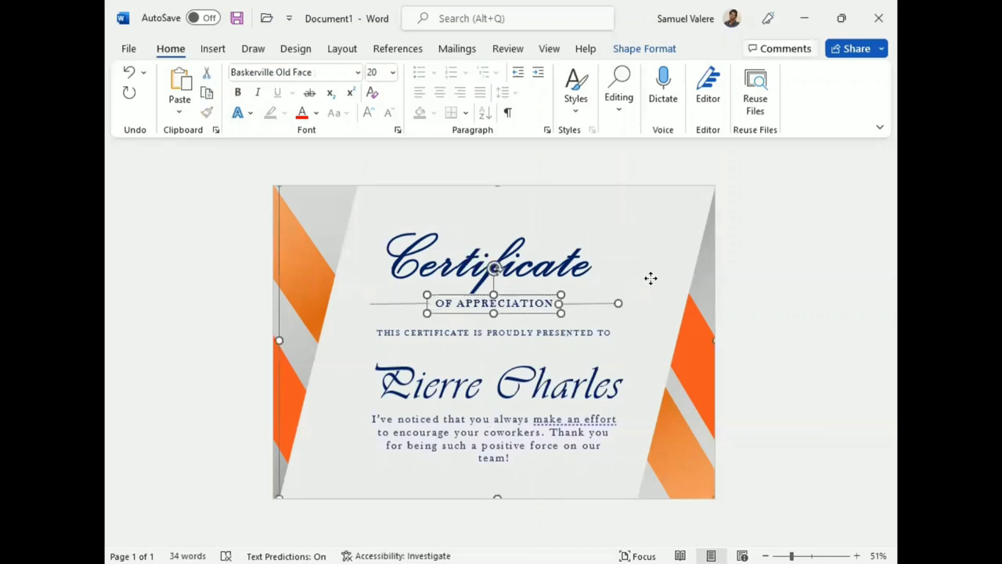
{"action": "left_click", "coordinate": [449, 268], "text": "shift"}
{"action": "left_click", "coordinate": [468, 331], "text": "shift"}
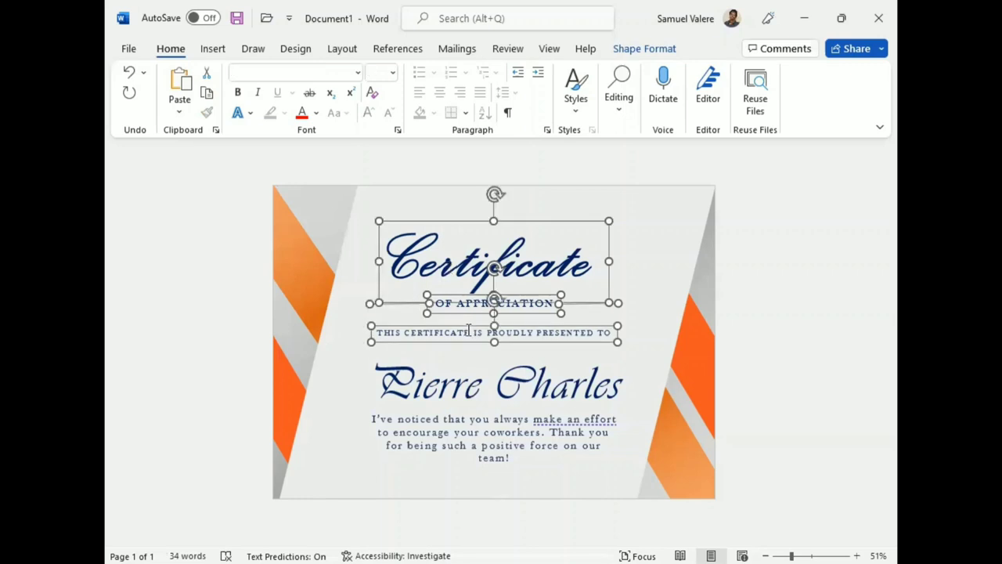
{"action": "left_click", "coordinate": [445, 385], "text": "shift"}
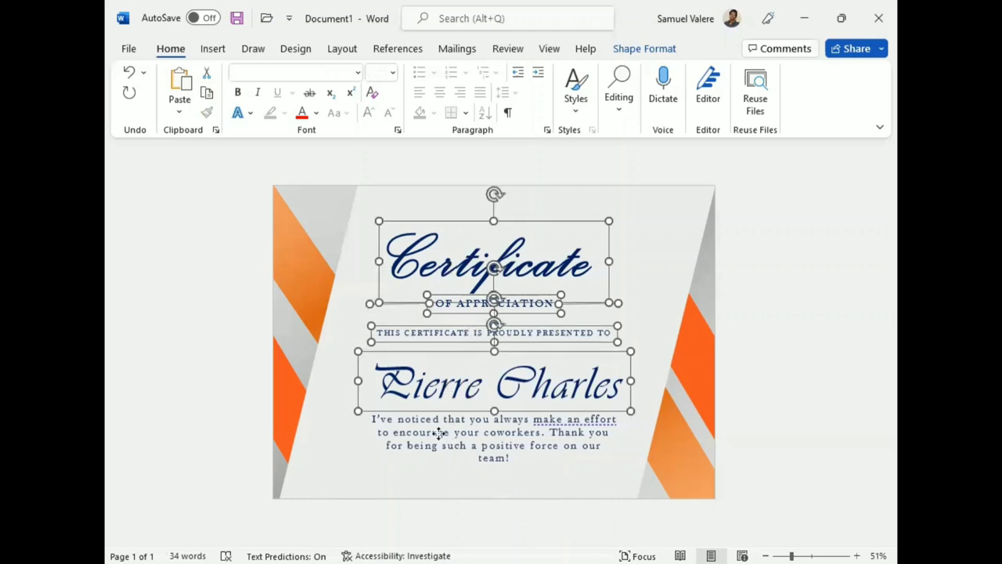
{"action": "left_click", "coordinate": [441, 433], "text": "shift"}
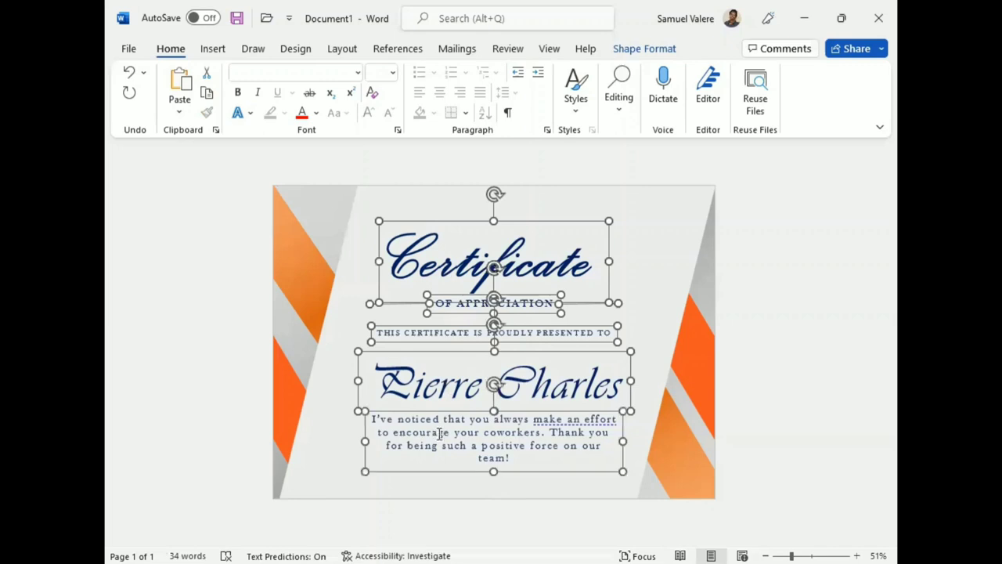
Step: Nudge the selected text group up the page as one block, then deselect it
{"action": "key", "text": "Up"}
{"action": "key", "text": "Up"}
{"action": "key", "text": "Up"}
{"action": "key", "text": "Up"}
{"action": "key", "text": "Up"}
{"action": "key", "text": "Up"}
{"action": "key", "text": "Up"}
{"action": "key", "text": "Up"}
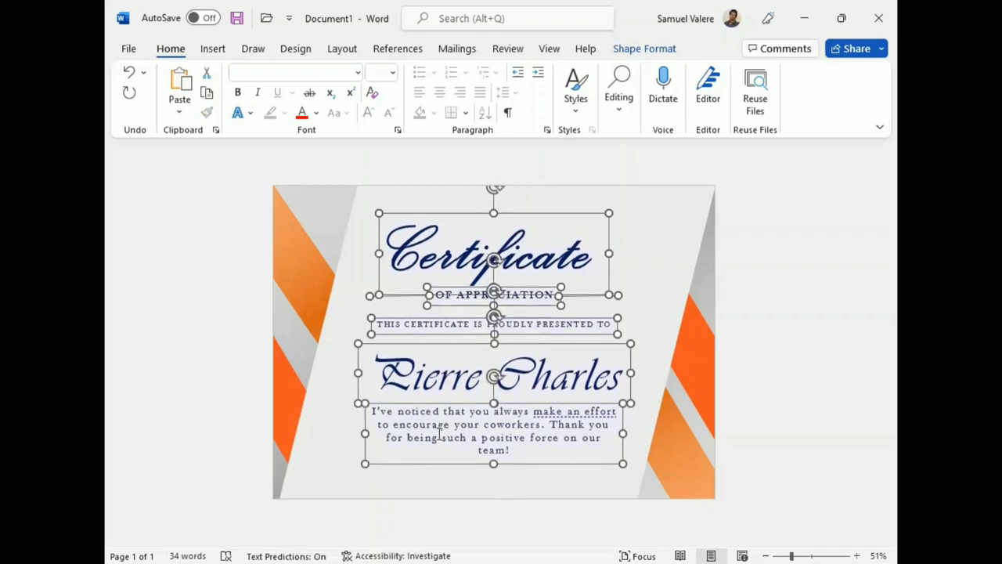
{"action": "key", "text": "Up"}
{"action": "key", "text": "Up"}
{"action": "key", "text": "Up"}
{"action": "key", "text": "Up"}
{"action": "key", "text": "Up"}
{"action": "key", "text": "Up"}
{"action": "key", "text": "Up"}
{"action": "key", "text": "Up"}
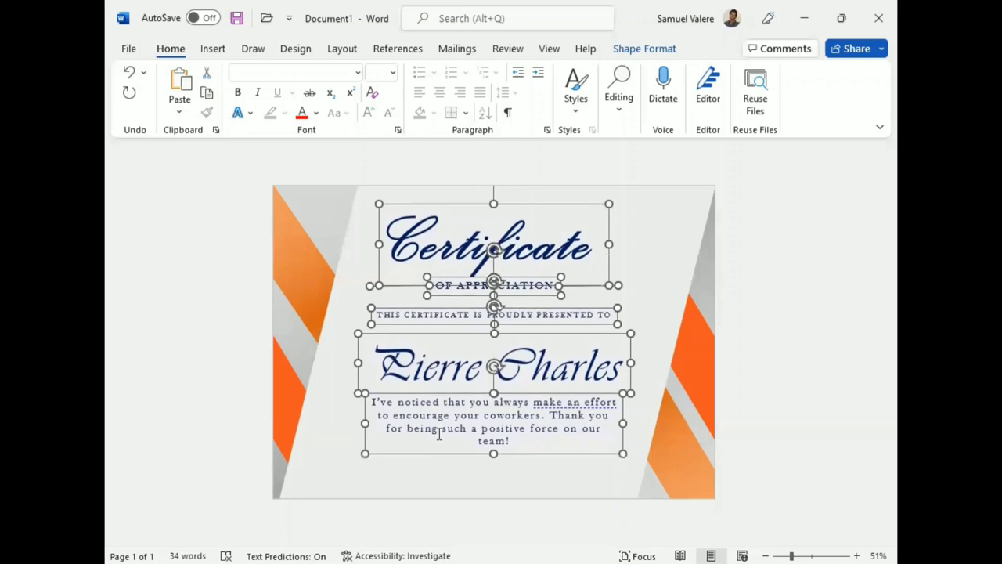
{"action": "key", "text": "Up"}
{"action": "key", "text": "Up"}
{"action": "key", "text": "Up"}
{"action": "key", "text": "Up"}
{"action": "key", "text": "Up"}
{"action": "key", "text": "Up"}
{"action": "key", "text": "Up"}
{"action": "key", "text": "Up"}
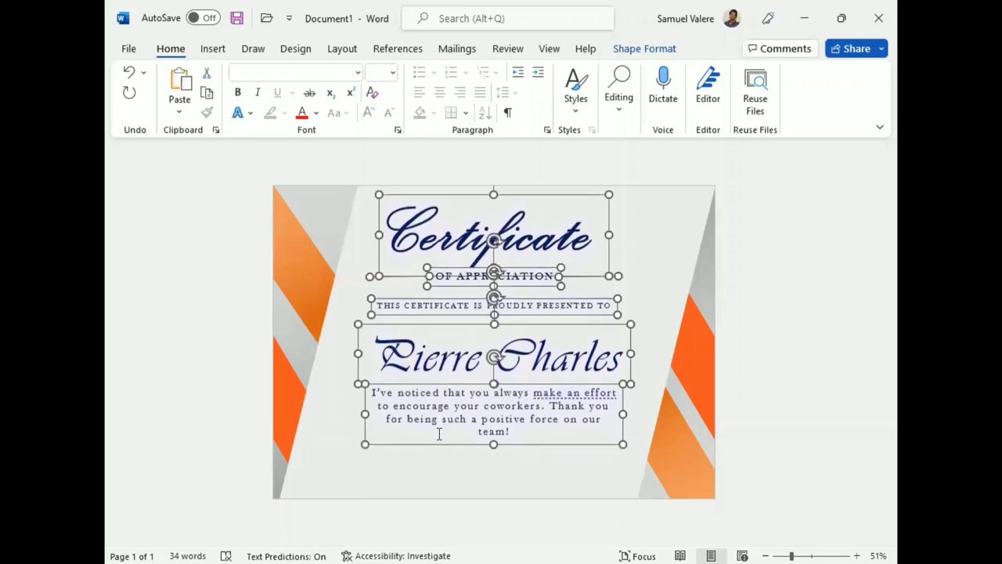
{"action": "key", "text": "Up"}
{"action": "key", "text": "Up"}
{"action": "key", "text": "Up"}
{"action": "key", "text": "Up"}
{"action": "key", "text": "Up"}
{"action": "key", "text": "Up"}
{"action": "key", "text": "Up"}
{"action": "key", "text": "Up"}
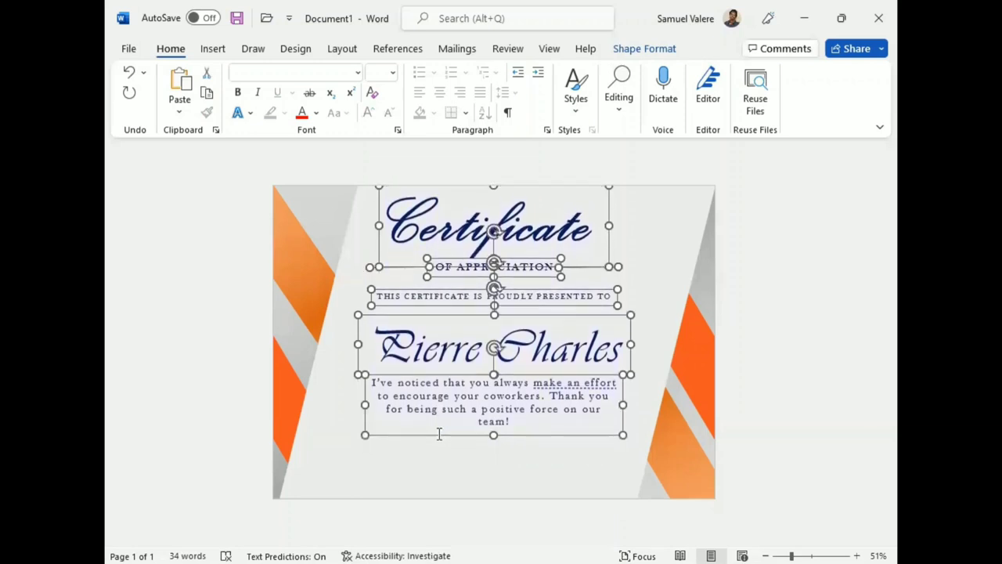
{"action": "key", "text": "Up"}
{"action": "key", "text": "Up"}
{"action": "key", "text": "Up"}
{"action": "key", "text": "Up"}
{"action": "key", "text": "Up"}
{"action": "key", "text": "Up"}
{"action": "key", "text": "Up"}
{"action": "key", "text": "Up"}
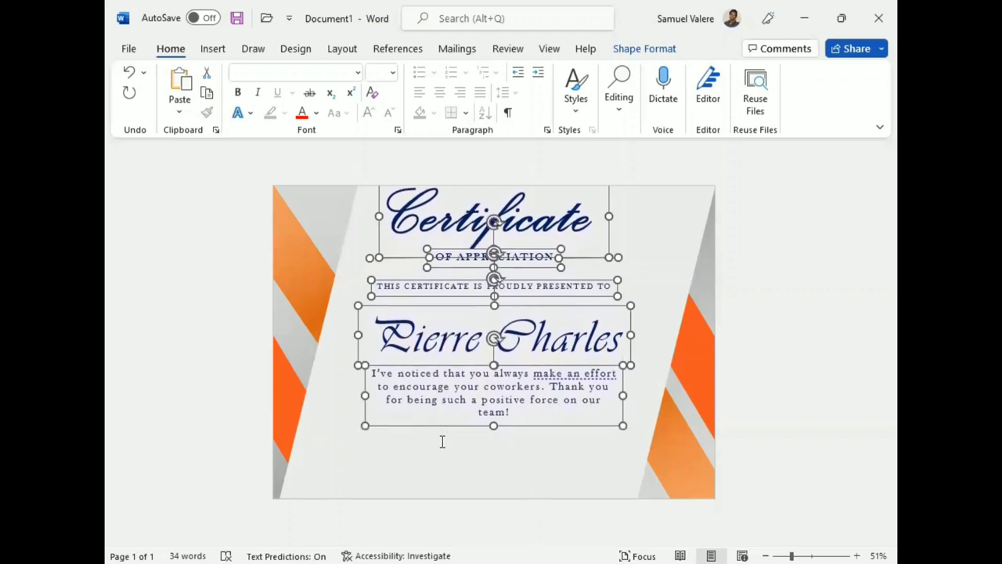
{"action": "key", "text": "Up"}
{"action": "key", "text": "Up"}
{"action": "key", "text": "Up"}
{"action": "key", "text": "Up"}
{"action": "key", "text": "Up"}
{"action": "key", "text": "Up"}
{"action": "key", "text": "Up"}
{"action": "key", "text": "Up"}
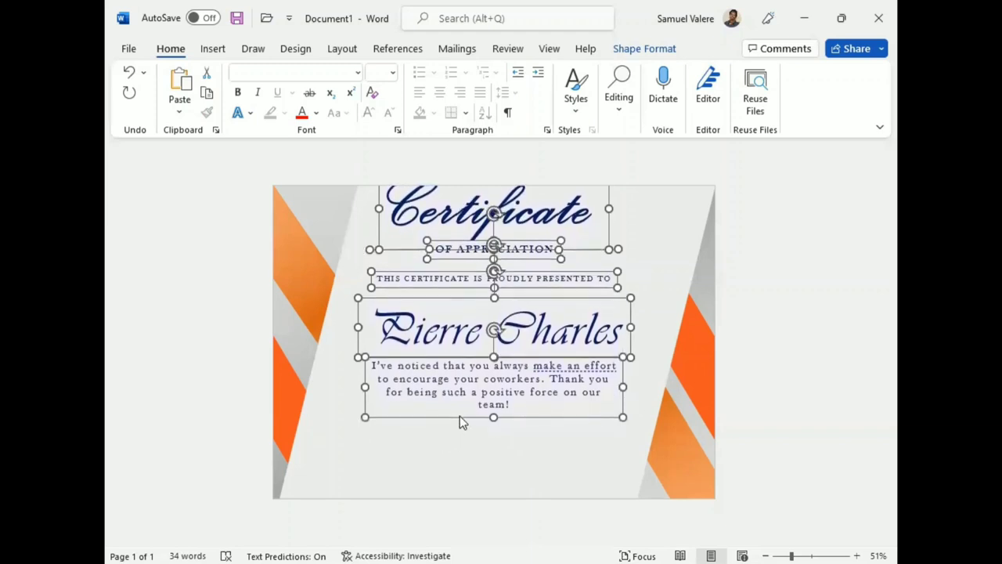
{"action": "key", "text": "Down"}
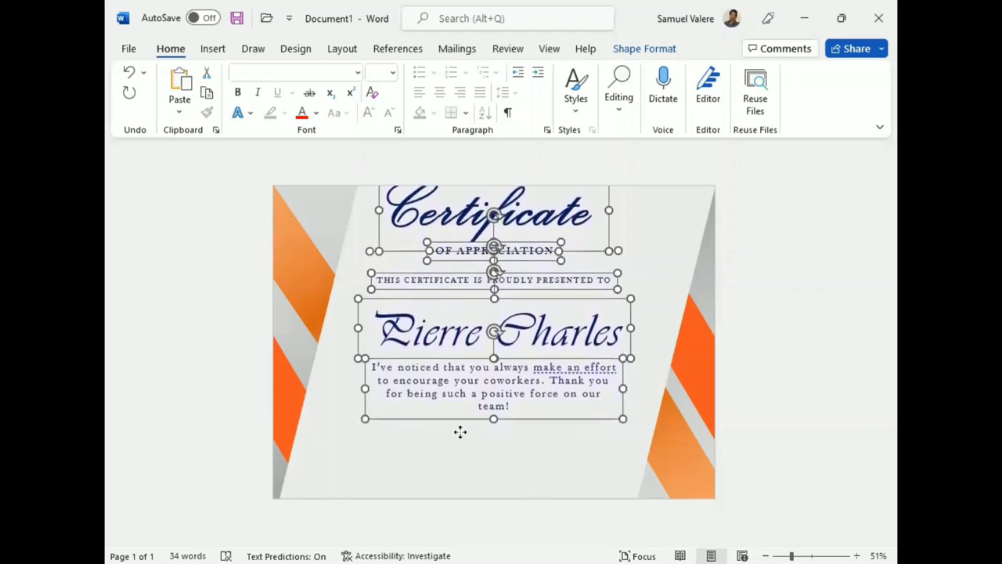
{"action": "key", "text": "Down"}
{"action": "key", "text": "Down"}
{"action": "key", "text": "Down"}
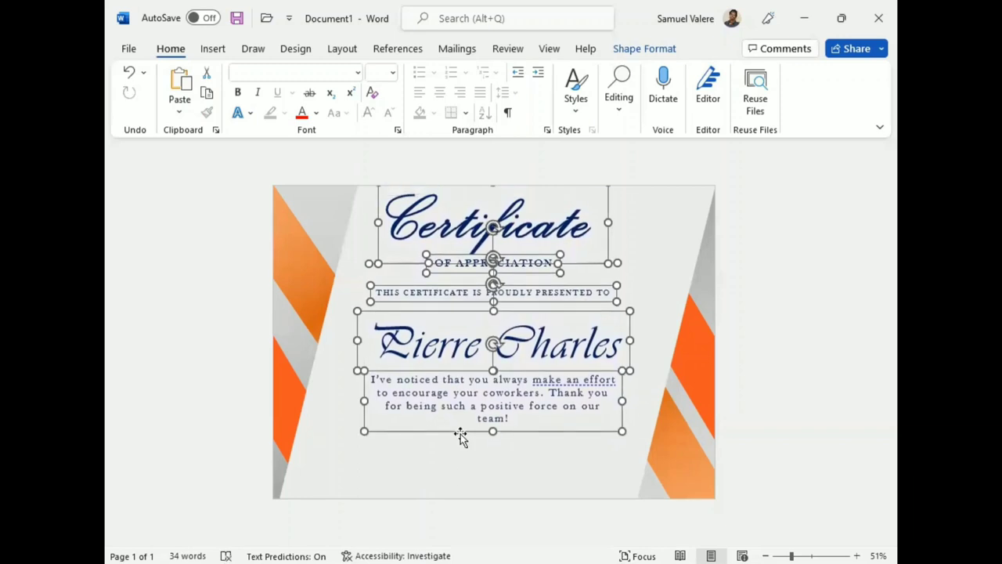
{"action": "key", "text": "ctrl+z"}
{"action": "key", "text": "Down"}
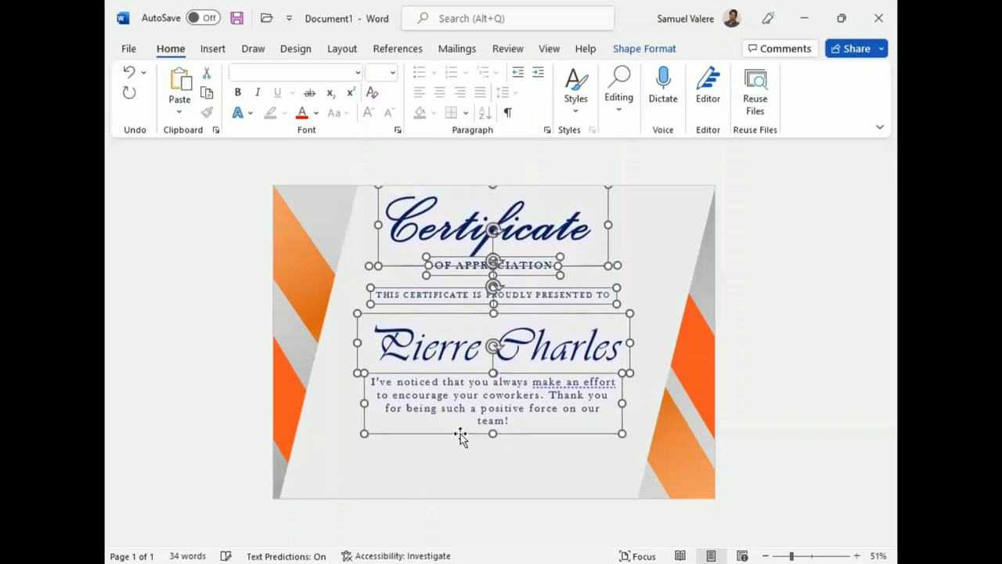
{"action": "left_click", "coordinate": [798, 339]}
Step: Copy both short lines beside OF APPRECIATION to near the page bottom as signature/date lines
{"action": "left_click", "coordinate": [212, 50]}
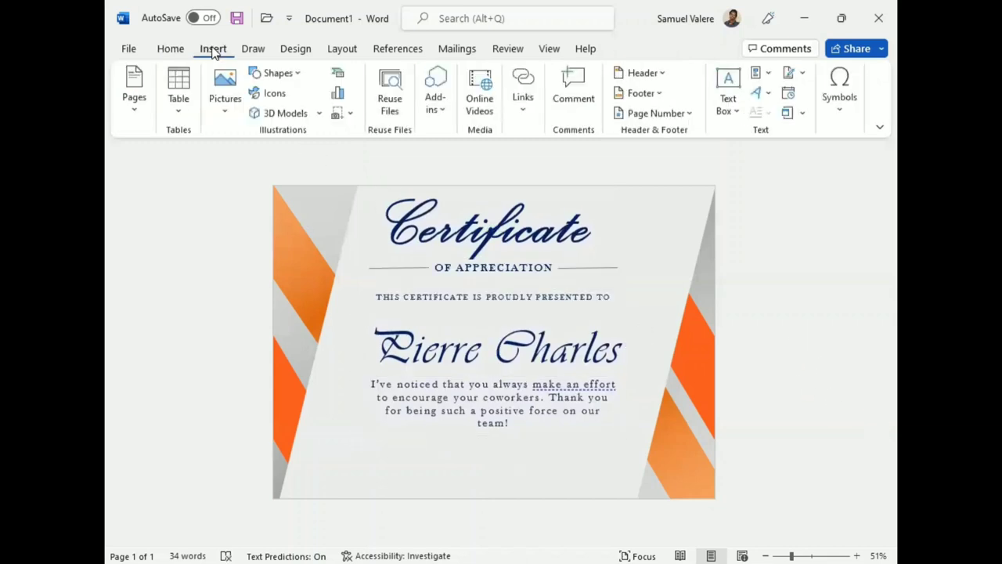
{"action": "left_click", "coordinate": [388, 270]}
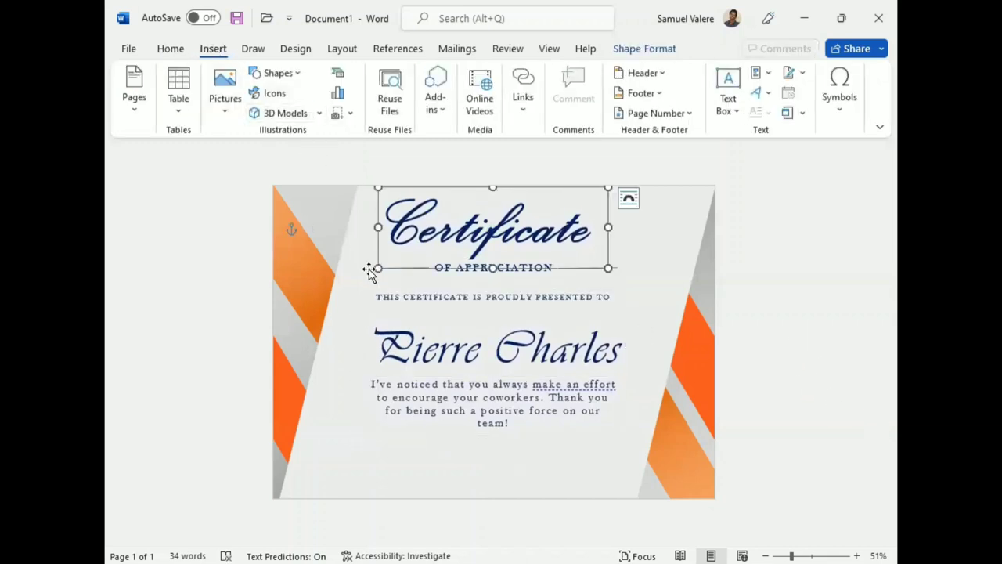
{"action": "left_click", "coordinate": [369, 269]}
{"action": "left_click", "coordinate": [383, 268]}
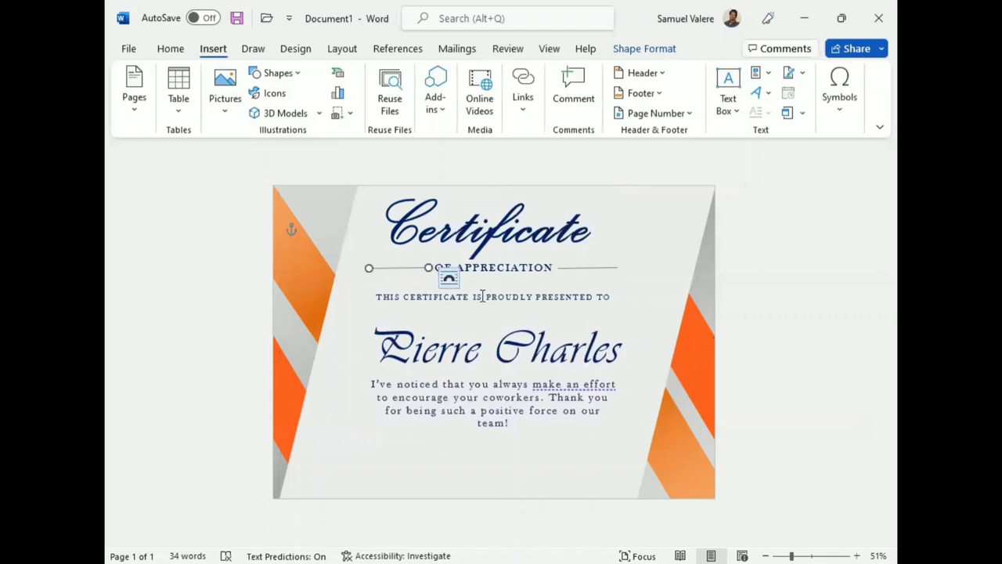
{"action": "left_click", "coordinate": [601, 267], "text": "shift"}
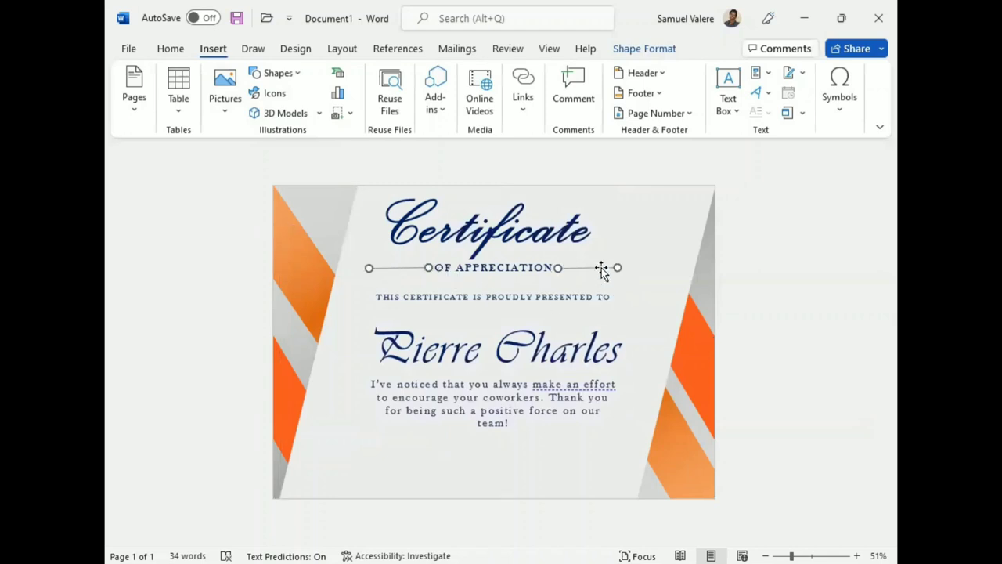
{"action": "left_click_drag", "start_coordinate": [601, 267], "coordinate": [586, 474]}
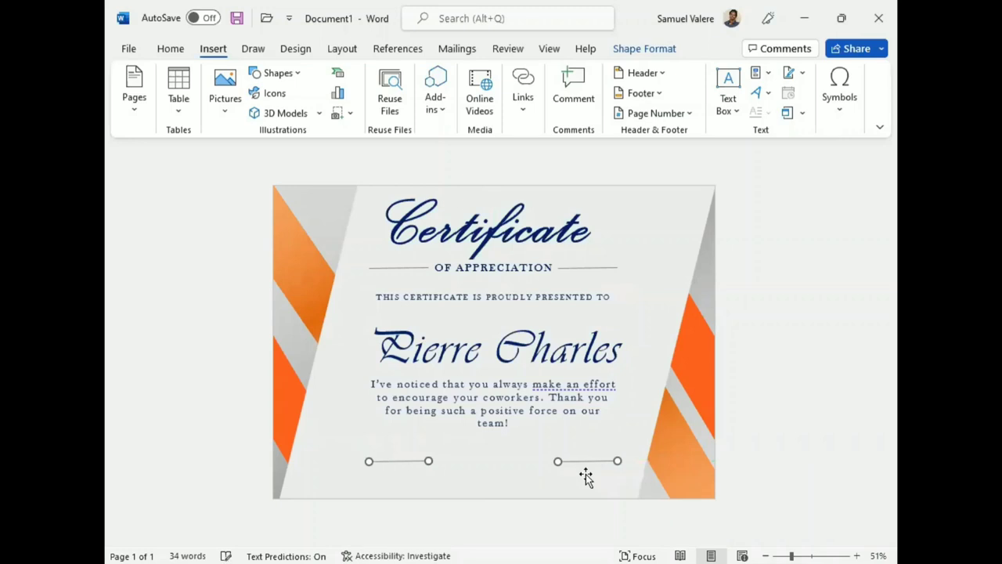
{"action": "key", "text": "Down"}
{"action": "key", "text": "Down"}
{"action": "key", "text": "Down"}
{"action": "key", "text": "Down"}
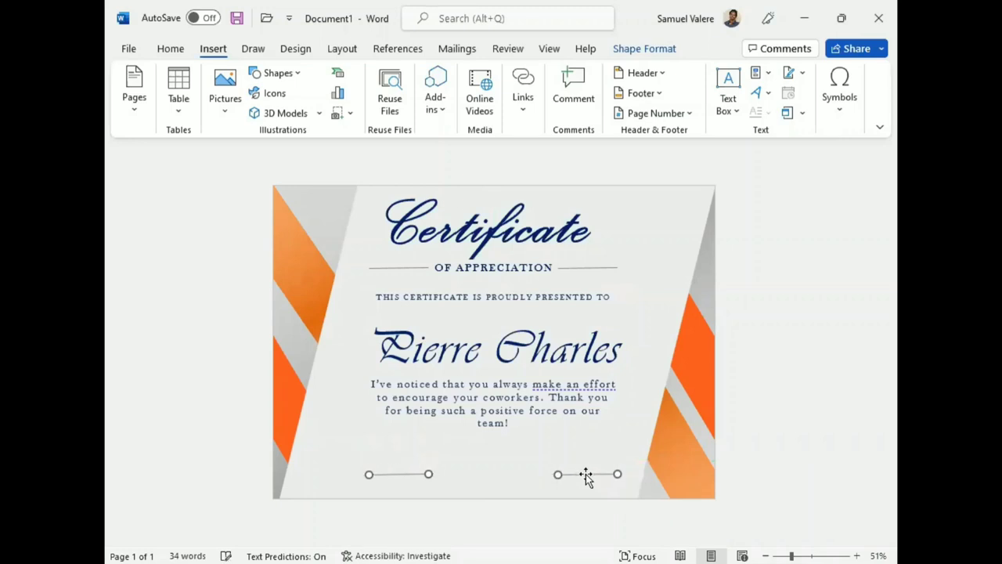
{"action": "key", "text": "Down"}
{"action": "key", "text": "Down"}
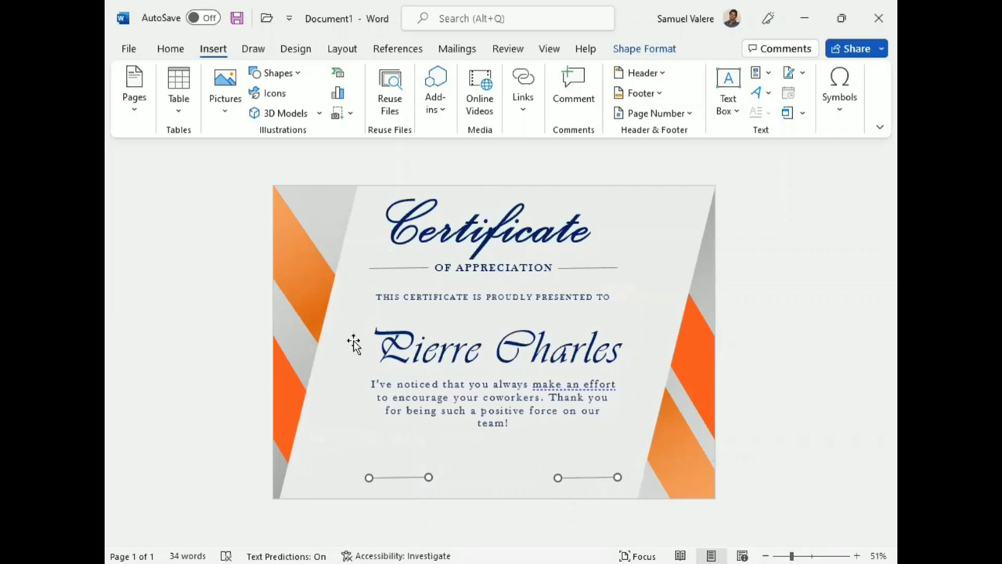
Step: Draw a text box on the bottom-left line and type 'Date'
{"action": "left_click", "coordinate": [275, 72]}
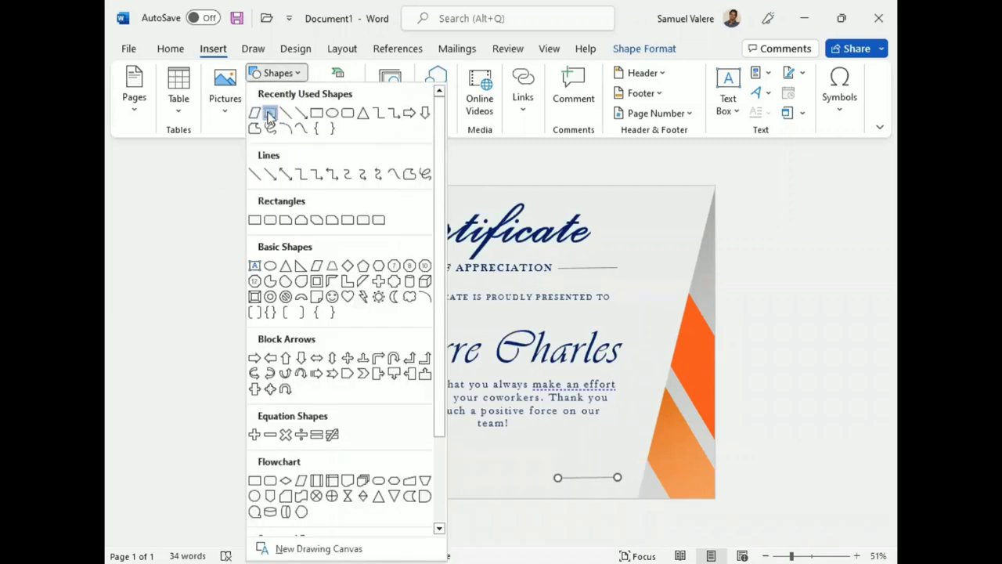
{"action": "left_click", "coordinate": [255, 109]}
{"action": "left_click_drag", "start_coordinate": [373, 481], "coordinate": [426, 493]}
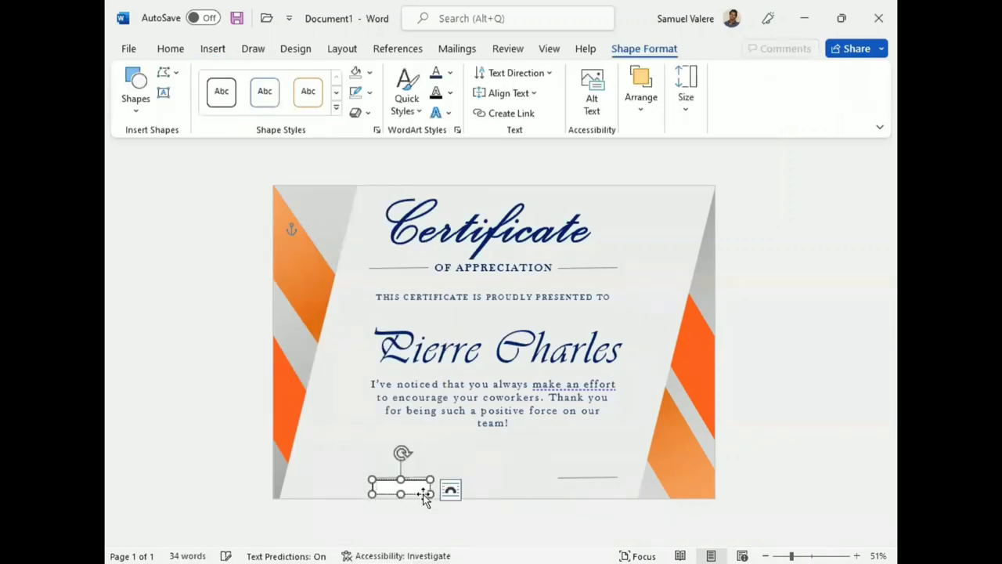
{"action": "type", "text": "Date"}
Step: Format 'Date' in Baskerville Old Face, centred, at size 12
{"action": "double_click", "coordinate": [379, 486]}
{"action": "left_click", "coordinate": [171, 49]}
{"action": "left_click", "coordinate": [306, 73]}
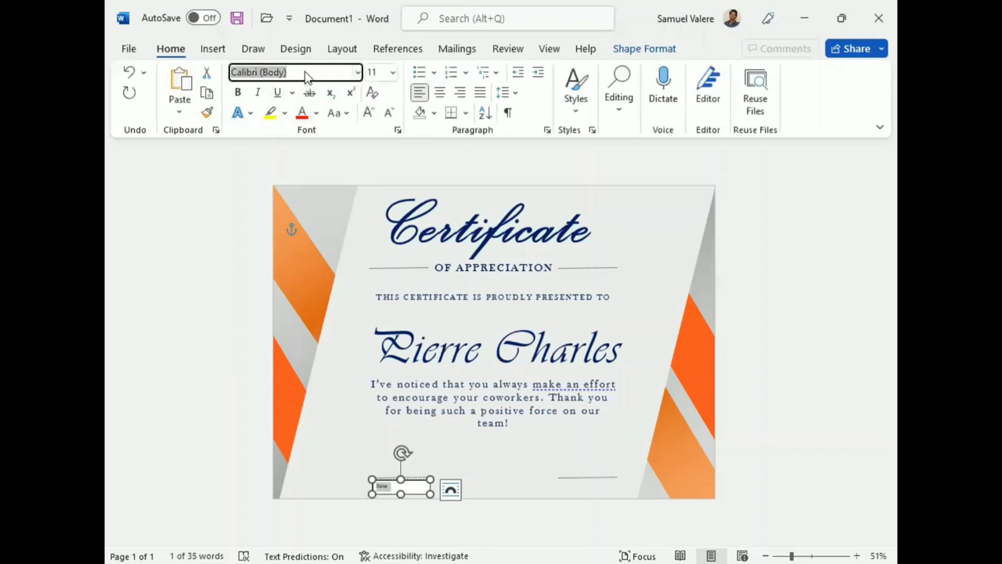
{"action": "type", "text": "Baskerville Old Face"}
{"action": "key", "text": "Return"}
{"action": "left_click", "coordinate": [439, 93]}
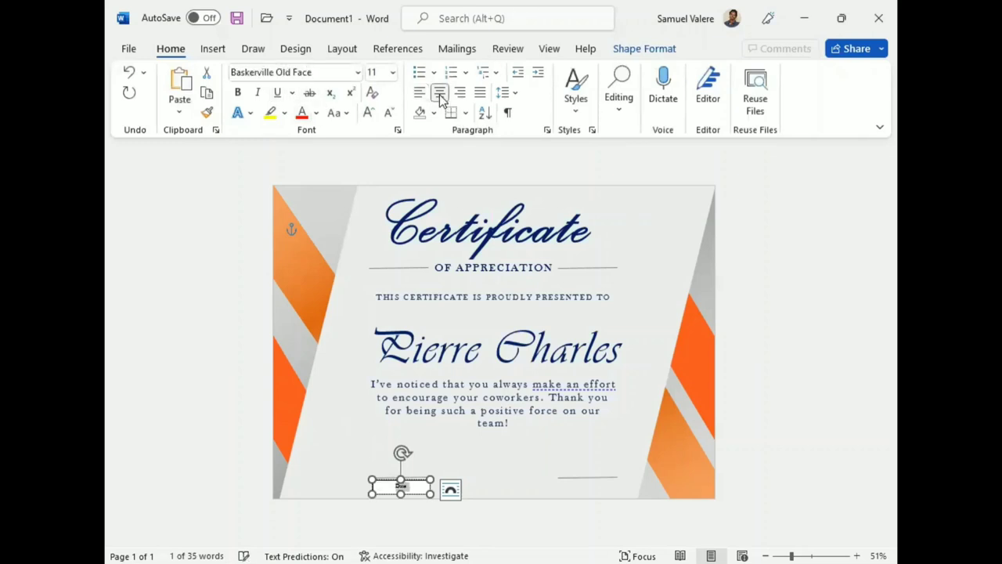
{"action": "left_click", "coordinate": [369, 112]}
{"action": "left_click", "coordinate": [644, 48]}
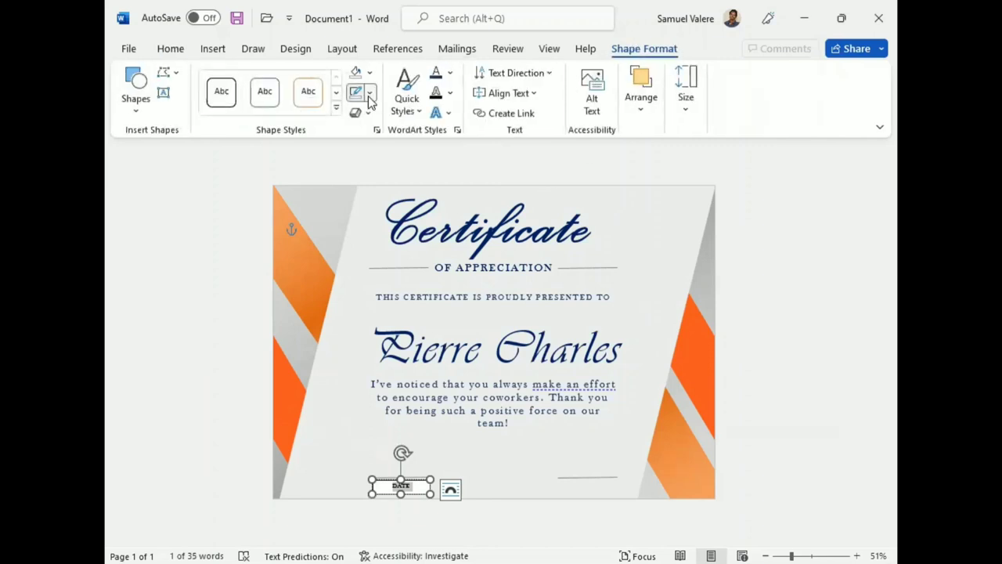
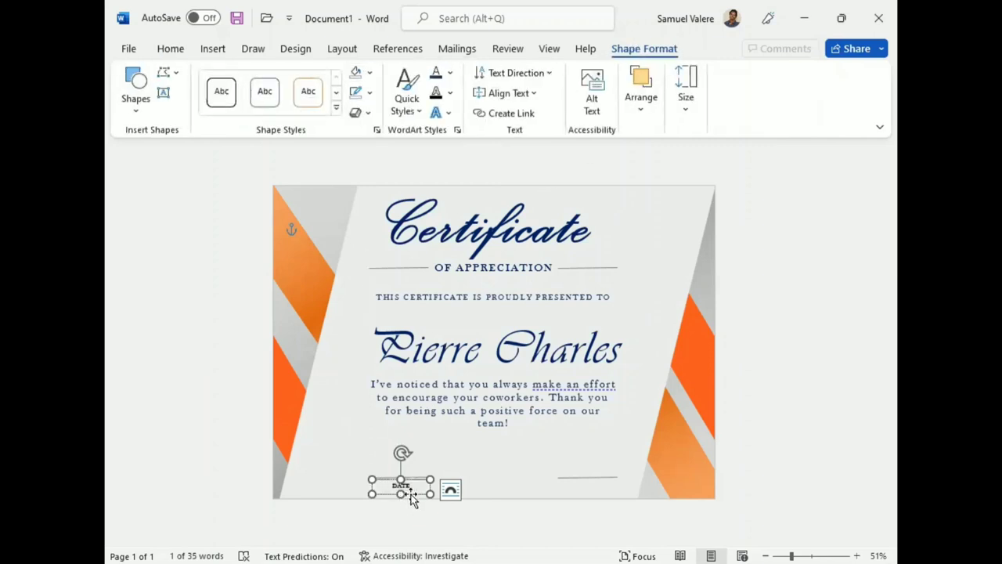
Step: Duplicate the DATE label and nudge the copy under the right-hand line
{"action": "left_click_drag", "start_coordinate": [411, 496], "coordinate": [411, 494]}
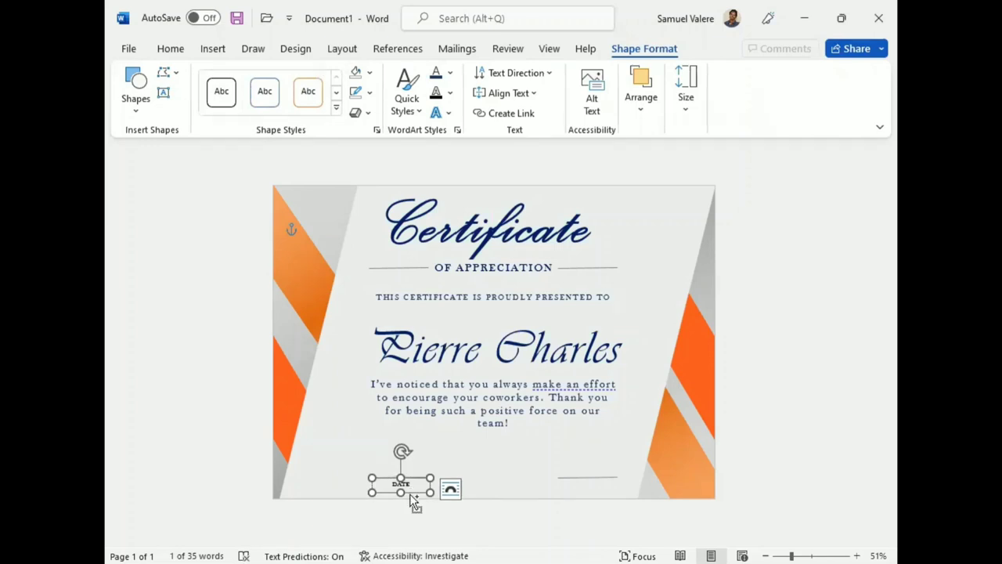
{"action": "key", "text": "ctrl+c"}
{"action": "key", "text": "ctrl+v"}
{"action": "key", "text": "Right"}
{"action": "key", "text": "Right"}
{"action": "key", "text": "Right"}
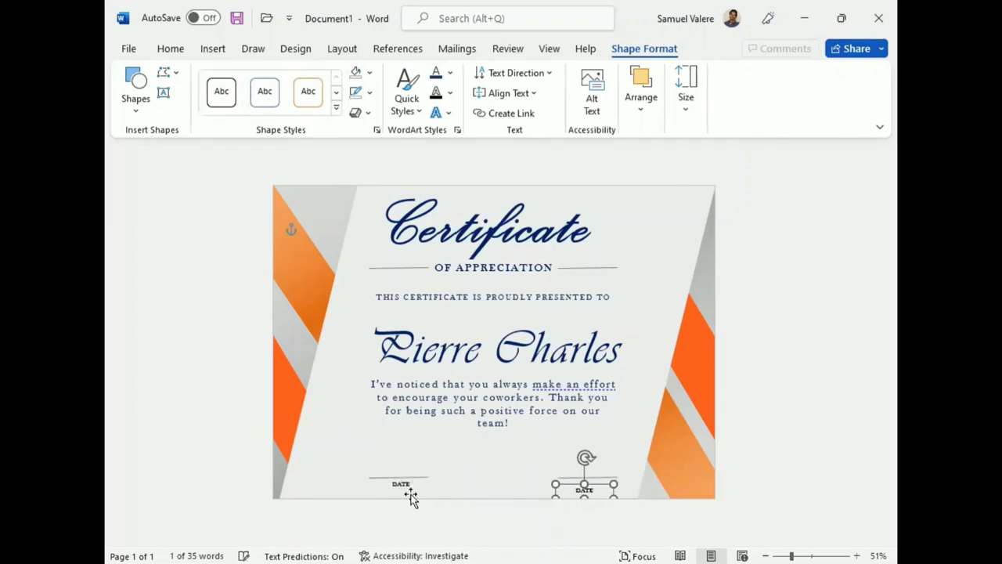
{"action": "key", "text": "Right"}
{"action": "key", "text": "Right"}
{"action": "key", "text": "Up"}
{"action": "key", "text": "Up"}
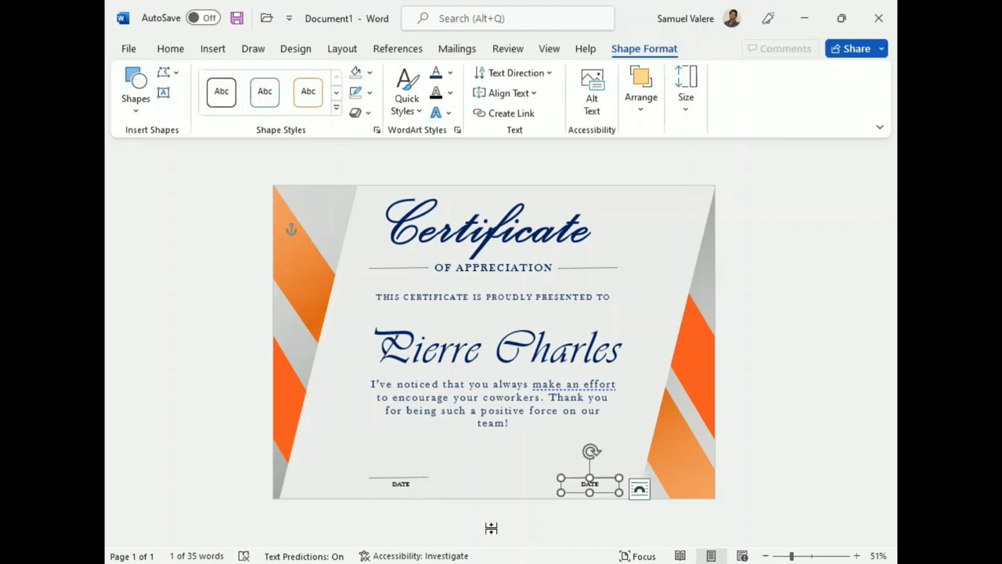
Step: Change the copied label's text from DATE to SIGNATURE
{"action": "double_click", "coordinate": [590, 485]}
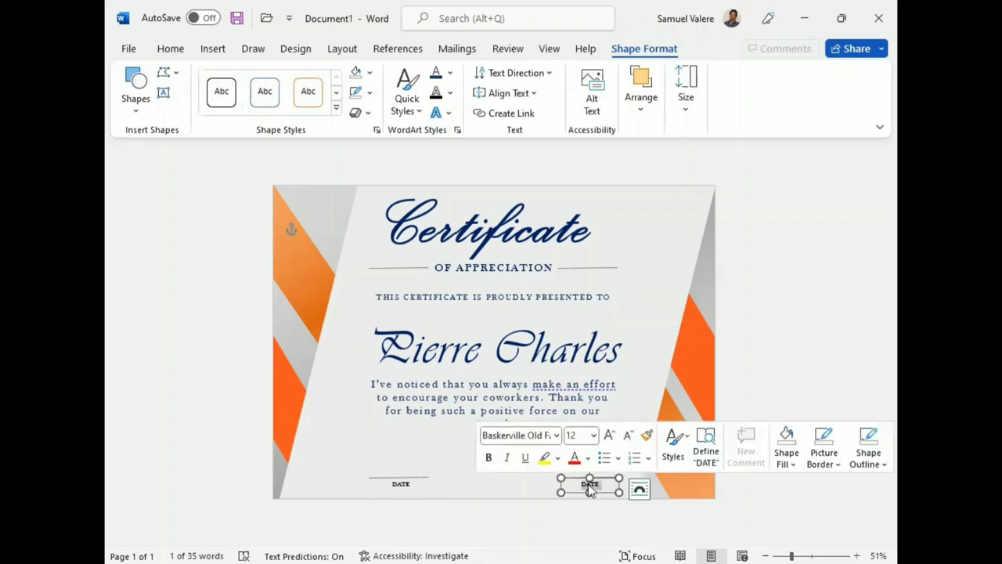
{"action": "key", "text": "BackSpace"}
{"action": "type", "text": "SIGNATU"}
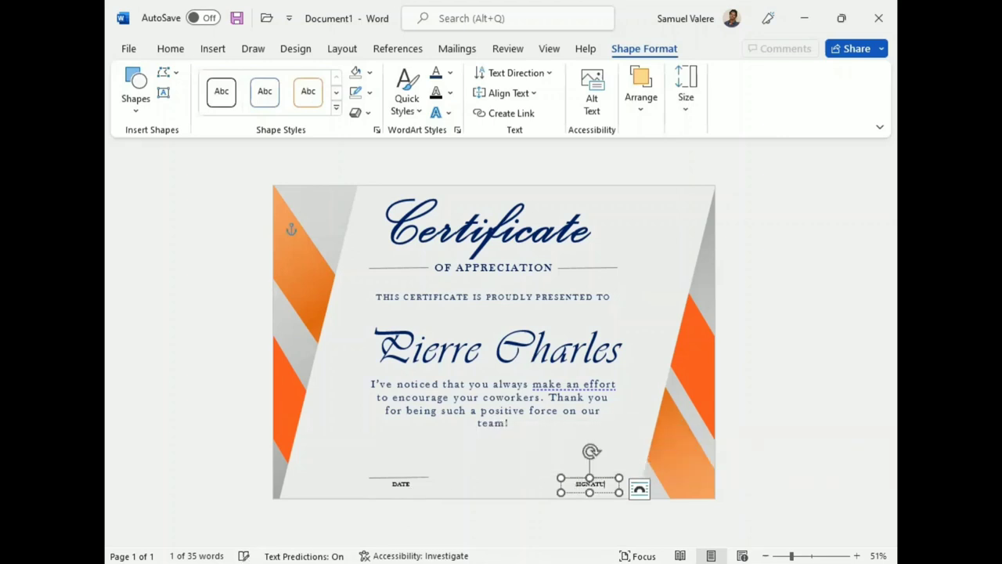
{"action": "type", "text": "RE"}
{"action": "left_click", "coordinate": [547, 490]}
{"action": "left_click", "coordinate": [601, 485]}
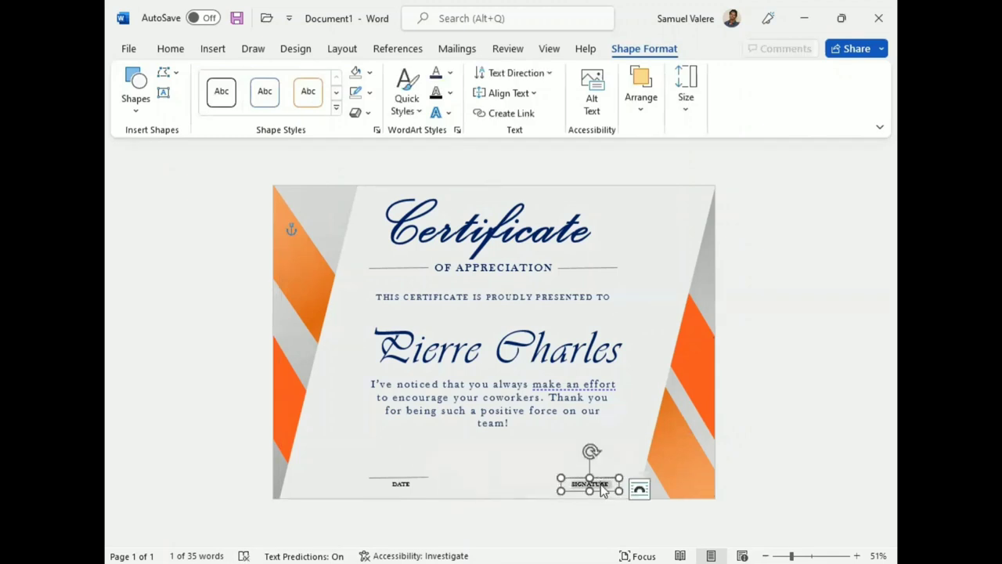
{"action": "left_click", "coordinate": [616, 483]}
{"action": "left_click", "coordinate": [594, 486]}
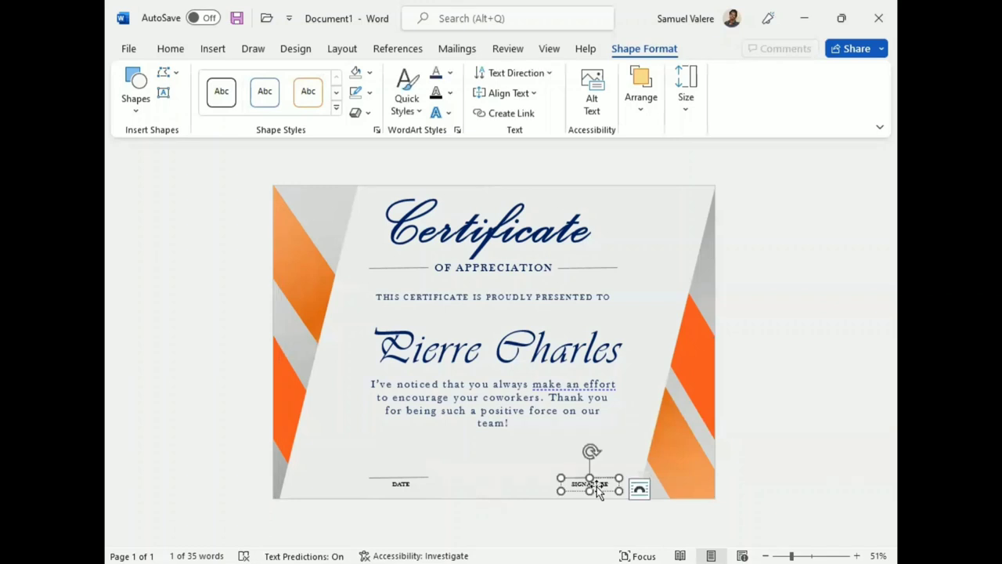
{"action": "double_click", "coordinate": [594, 485]}
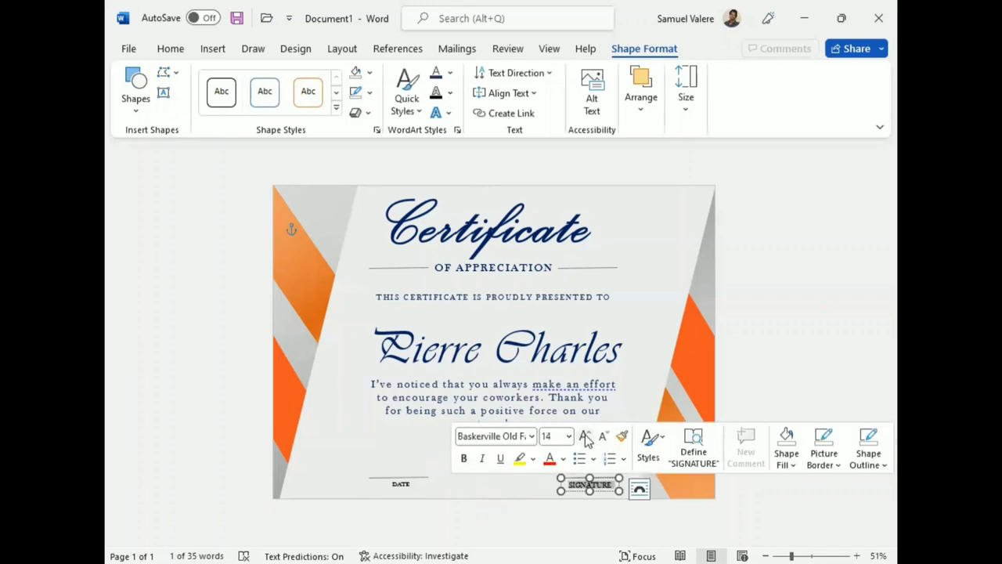
{"action": "left_click", "coordinate": [467, 490]}
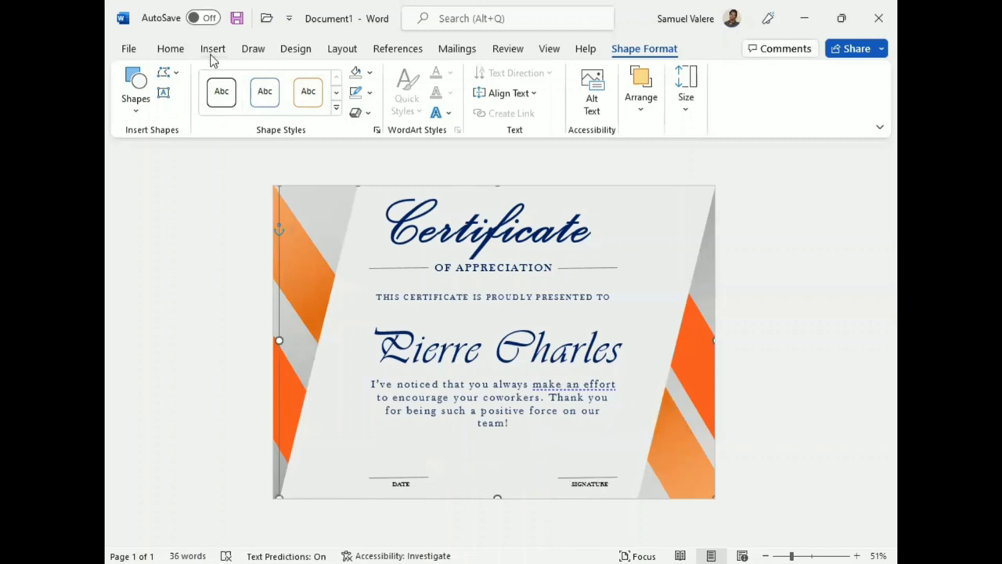
Step: Draw a 24-point star seal between the Date and Signature lines
{"action": "left_click", "coordinate": [136, 94]}
{"action": "scroll", "coordinate": [250, 329], "scroll_direction": "down", "scroll_amount": 3}
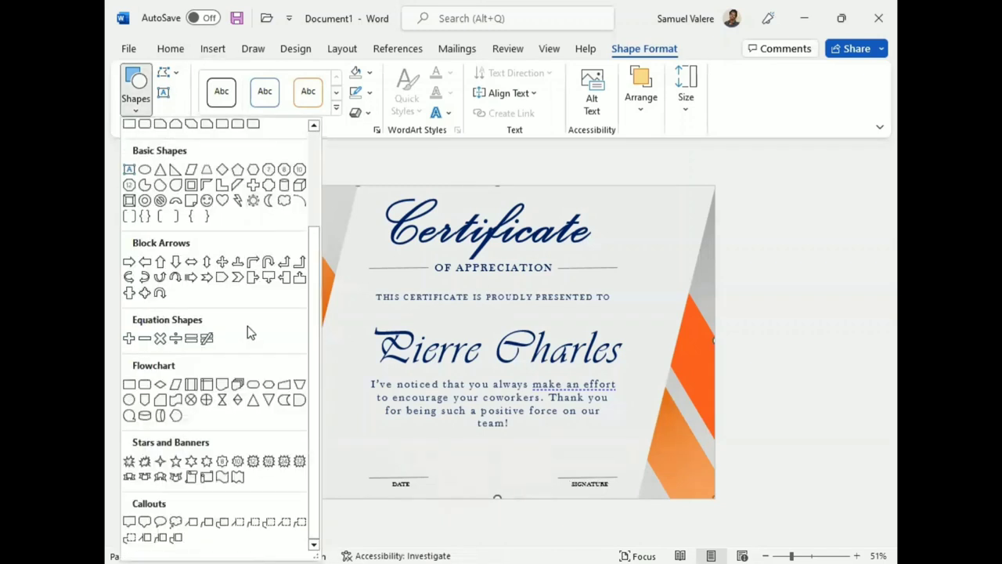
{"action": "left_click", "coordinate": [269, 461]}
{"action": "left_click_drag", "start_coordinate": [465, 448], "coordinate": [519, 494]}
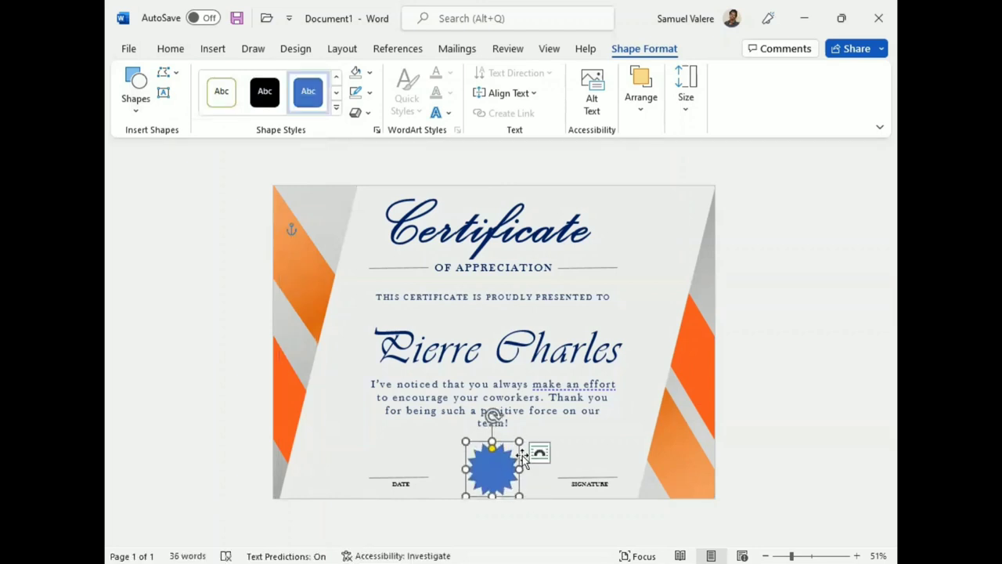
{"action": "left_click", "coordinate": [301, 272]}
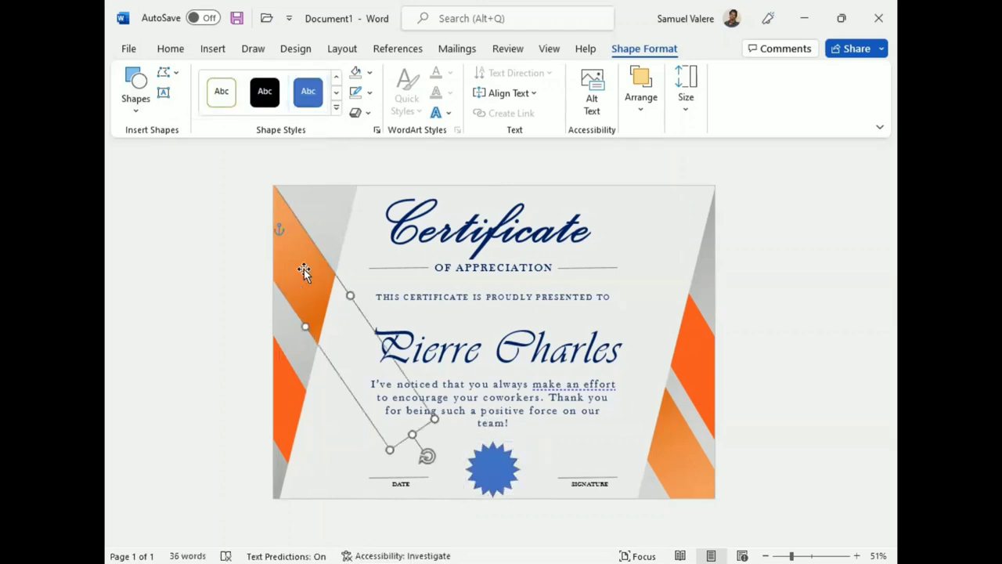
Step: Give the star a gradient fill running horizontally at a 0° angle
{"action": "left_click", "coordinate": [358, 72]}
{"action": "mouse_move", "coordinate": [403, 356]}
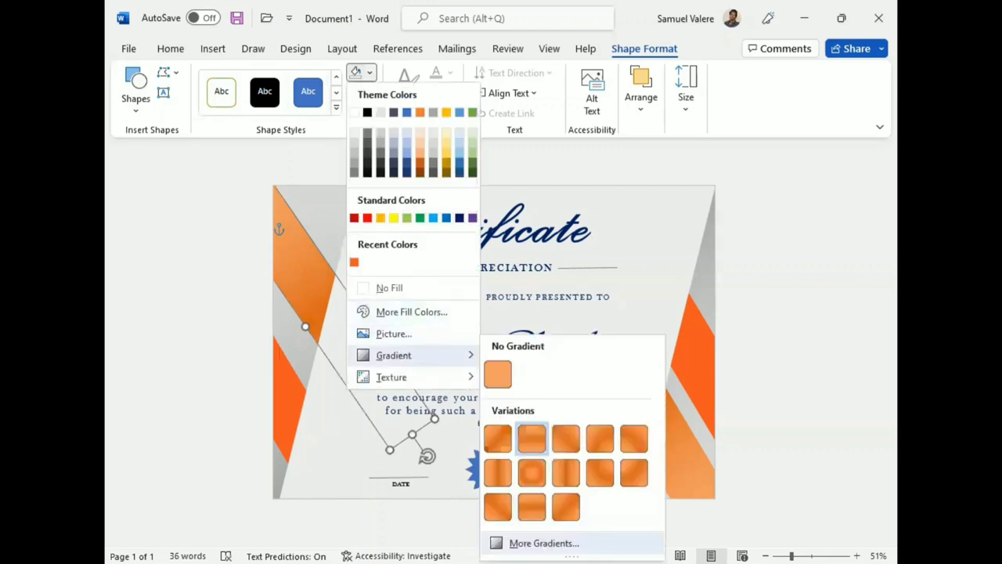
{"action": "left_click", "coordinate": [544, 542]}
{"action": "left_click", "coordinate": [720, 282]}
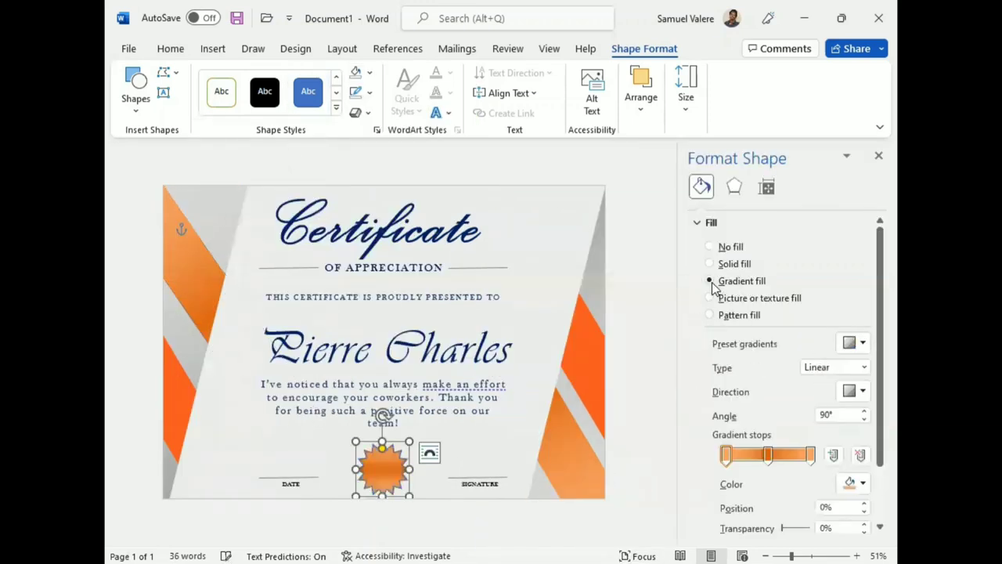
{"action": "left_click", "coordinate": [864, 391]}
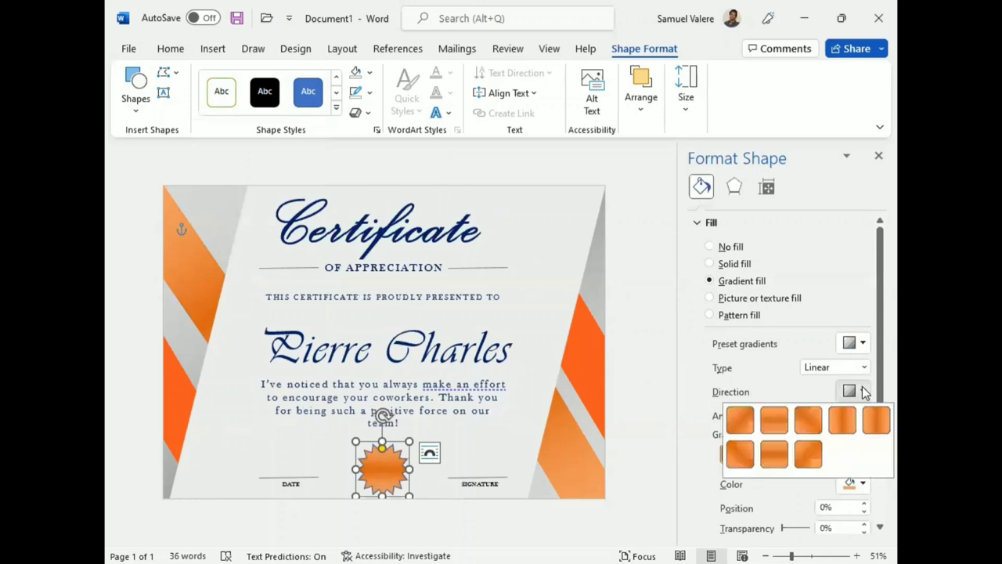
{"action": "left_click", "coordinate": [847, 423]}
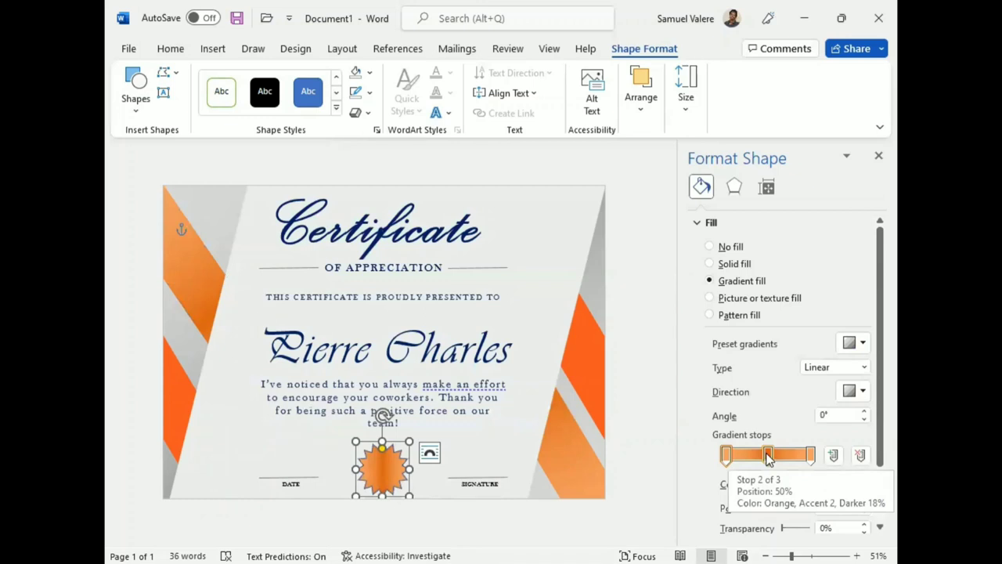
Step: Reposition the gradient stops, returning the middle stop to 50%
{"action": "left_click", "coordinate": [768, 456]}
{"action": "left_click", "coordinate": [726, 455]}
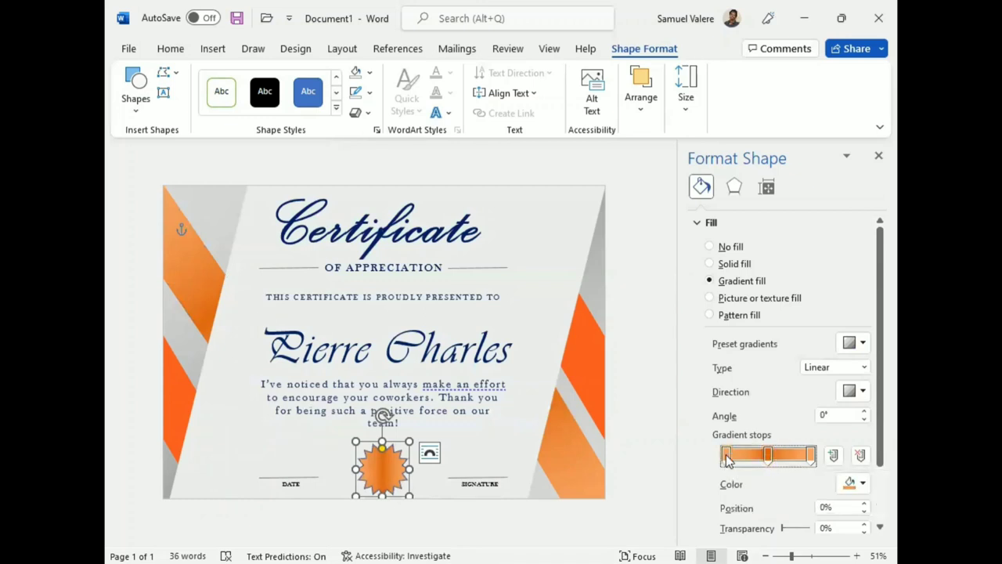
{"action": "left_click_drag", "start_coordinate": [768, 456], "coordinate": [781, 456]}
{"action": "left_click", "coordinate": [722, 456]}
{"action": "scroll", "coordinate": [747, 444], "scroll_direction": "down", "scroll_amount": 3}
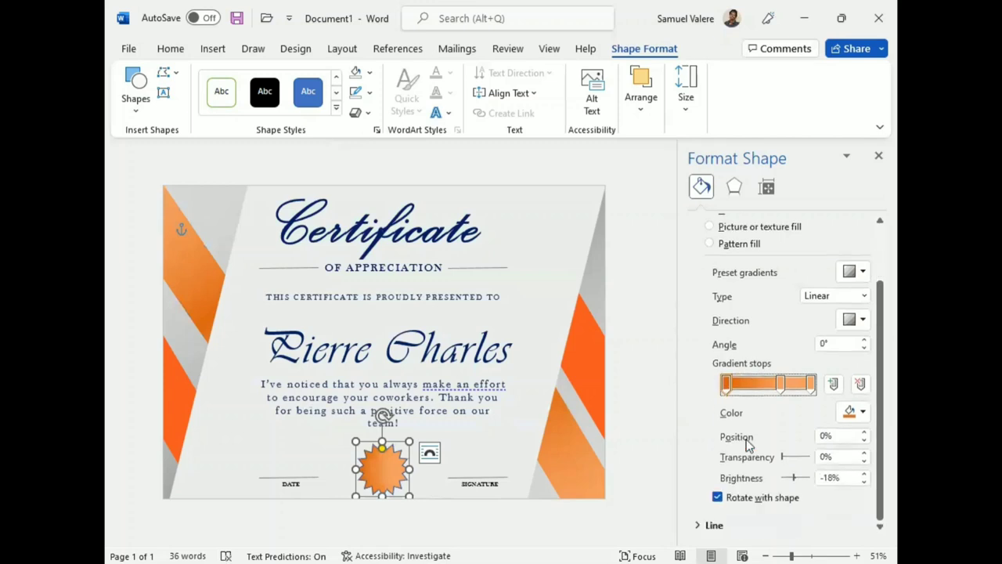
{"action": "left_click_drag", "start_coordinate": [779, 389], "coordinate": [767, 388]}
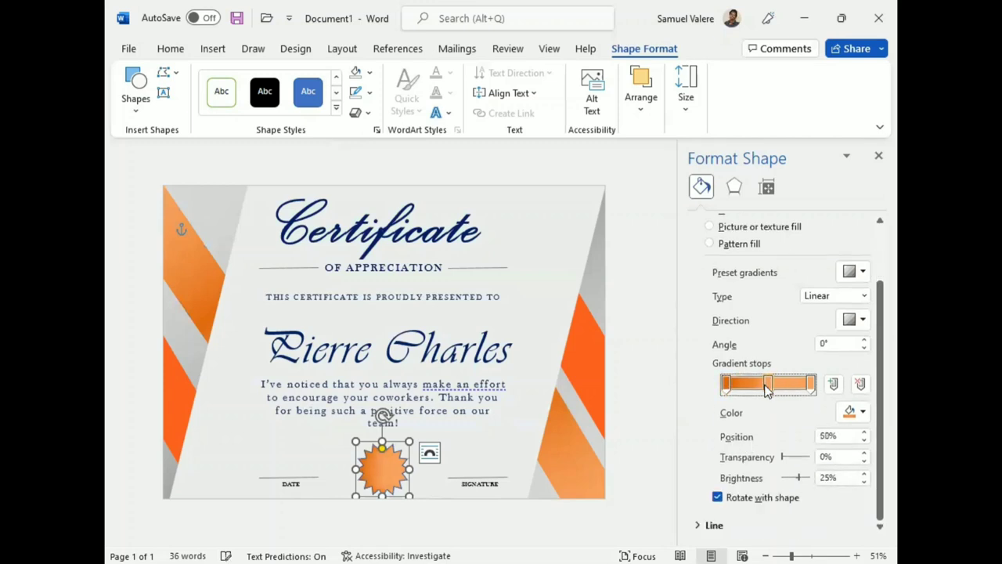
Step: Recolour and brighten the last stop, move it to 89%, and add a stop near the left
{"action": "left_click", "coordinate": [810, 385]}
{"action": "left_click", "coordinate": [864, 412]}
{"action": "left_click", "coordinate": [771, 374]}
{"action": "left_click", "coordinate": [725, 385]}
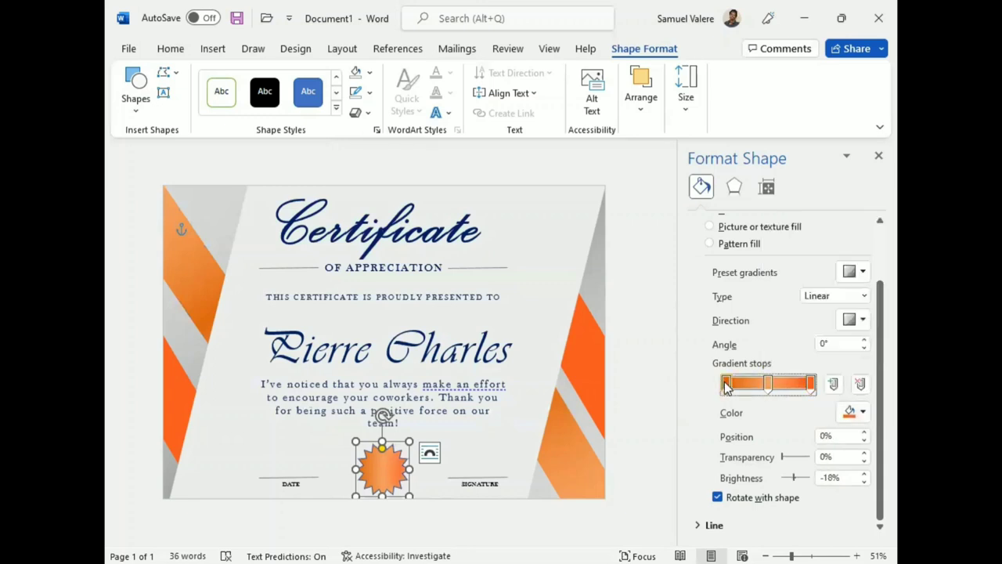
{"action": "left_click", "coordinate": [811, 385]}
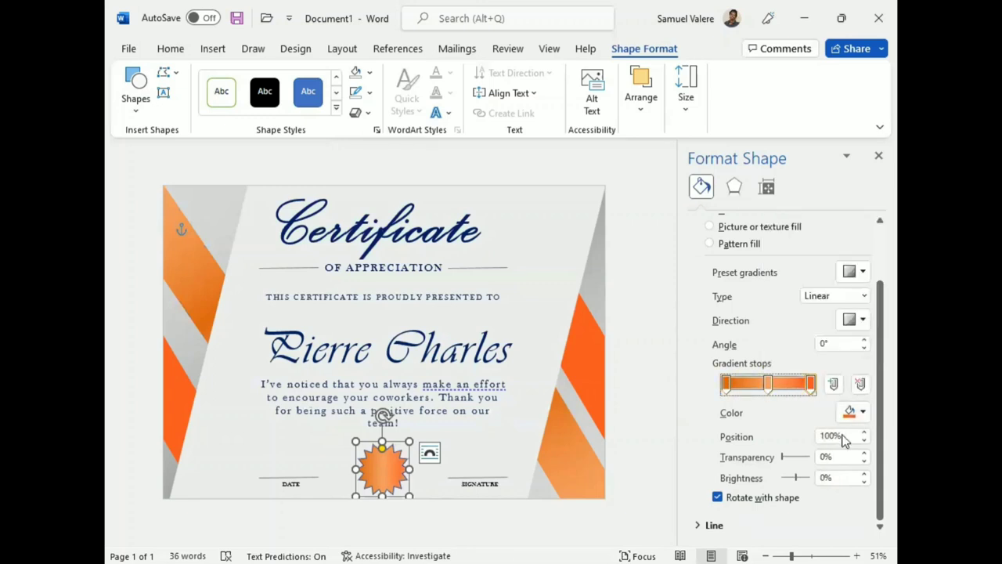
{"action": "left_click", "coordinate": [865, 482]}
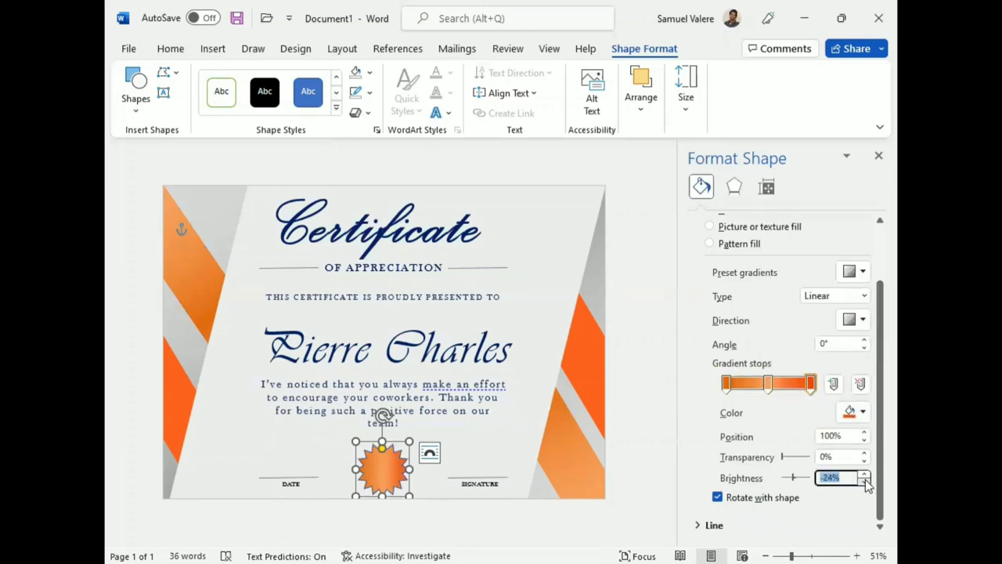
{"action": "left_click", "coordinate": [864, 412]}
{"action": "key", "text": "Escape"}
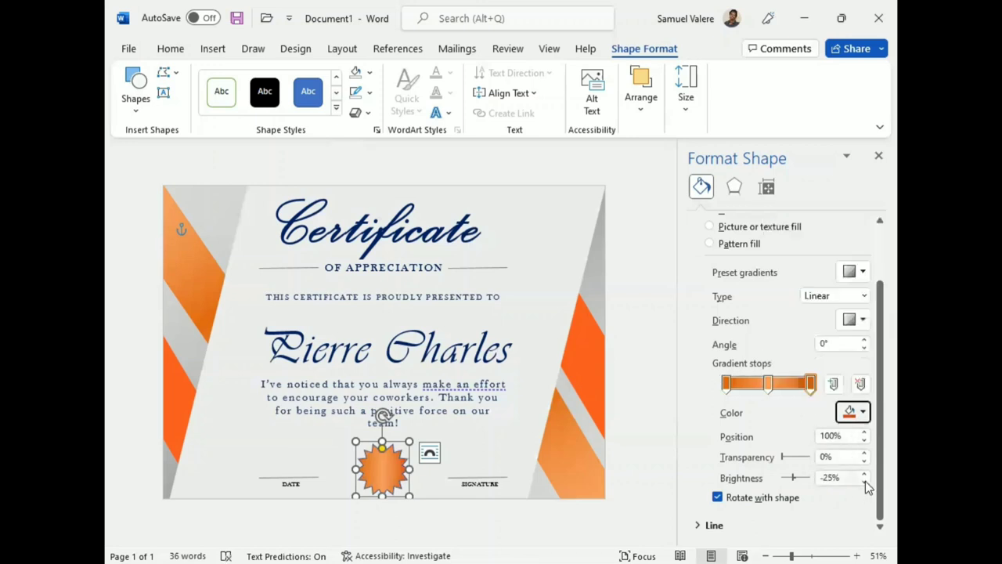
{"action": "left_click_drag", "start_coordinate": [810, 383], "coordinate": [800, 386]}
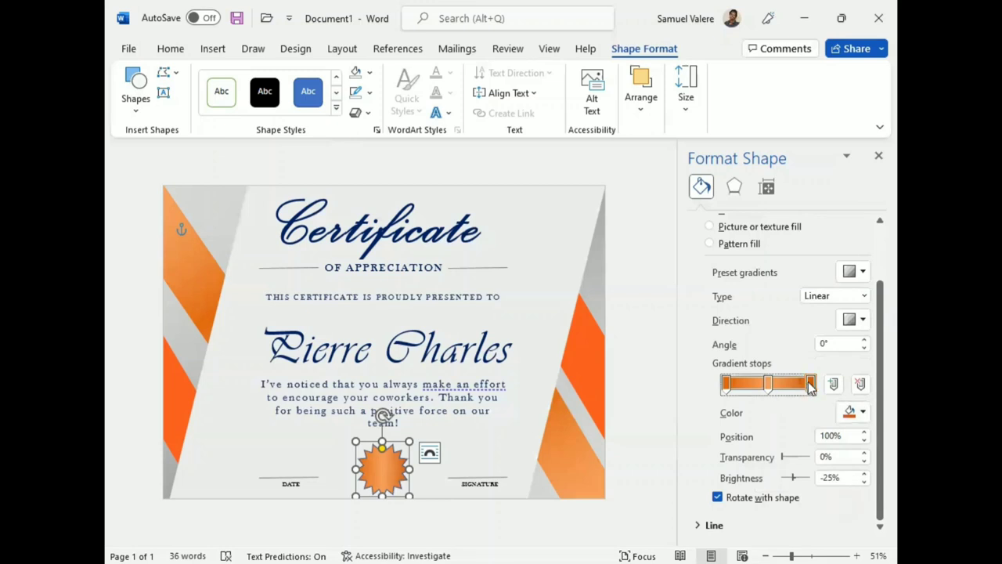
{"action": "left_click_drag", "start_coordinate": [728, 384], "coordinate": [735, 384]}
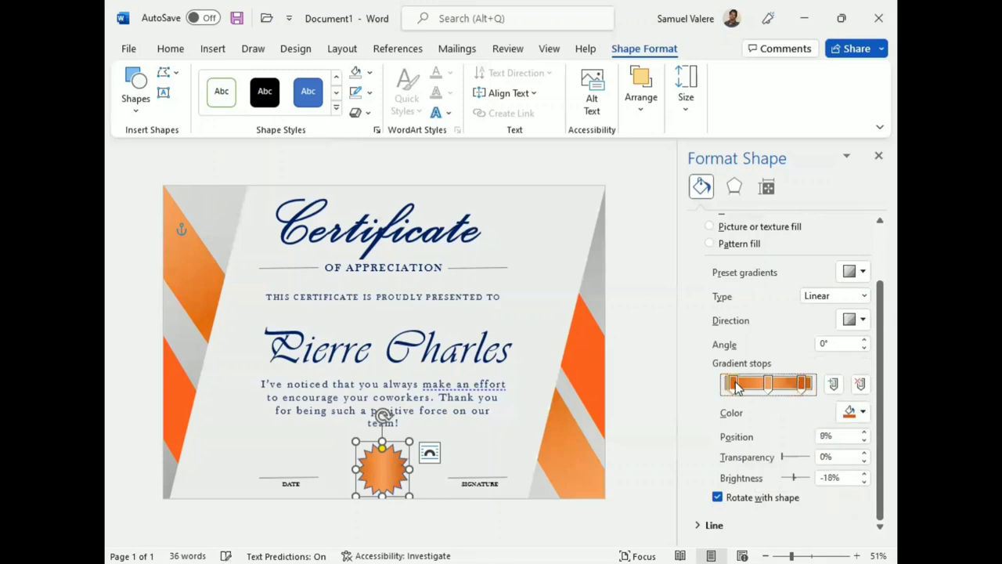
Step: Remove the outline from the star seal
{"action": "left_click", "coordinate": [877, 157]}
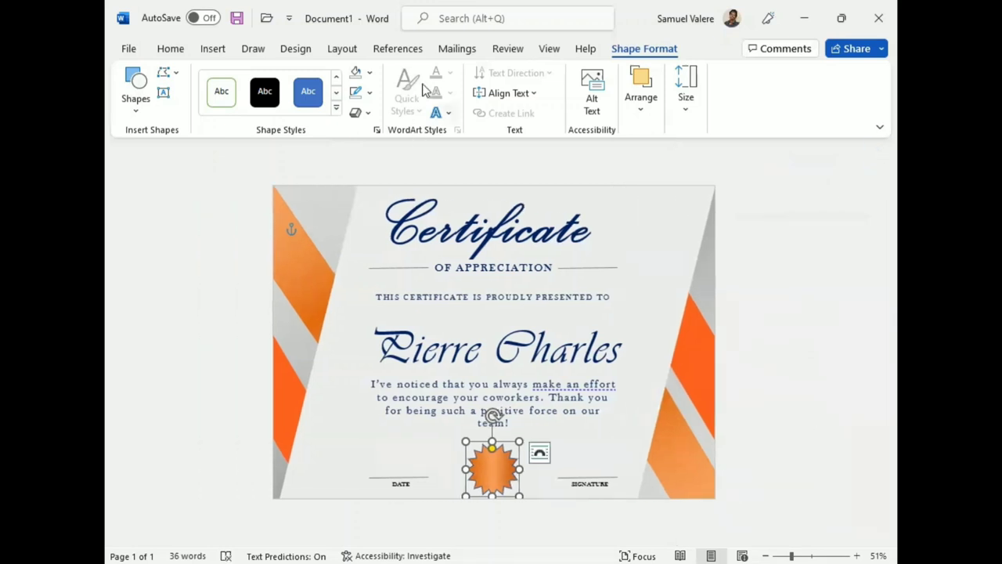
{"action": "left_click", "coordinate": [369, 92]}
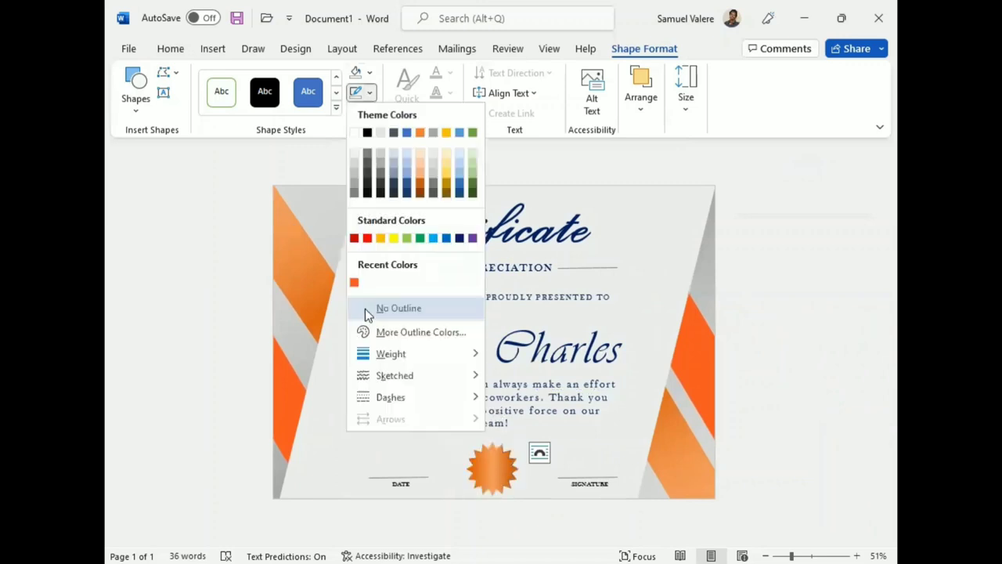
{"action": "left_click", "coordinate": [365, 309]}
Step: Delete the stray shapes and undo to restore the orange starburst seal
{"action": "key", "text": "Delete"}
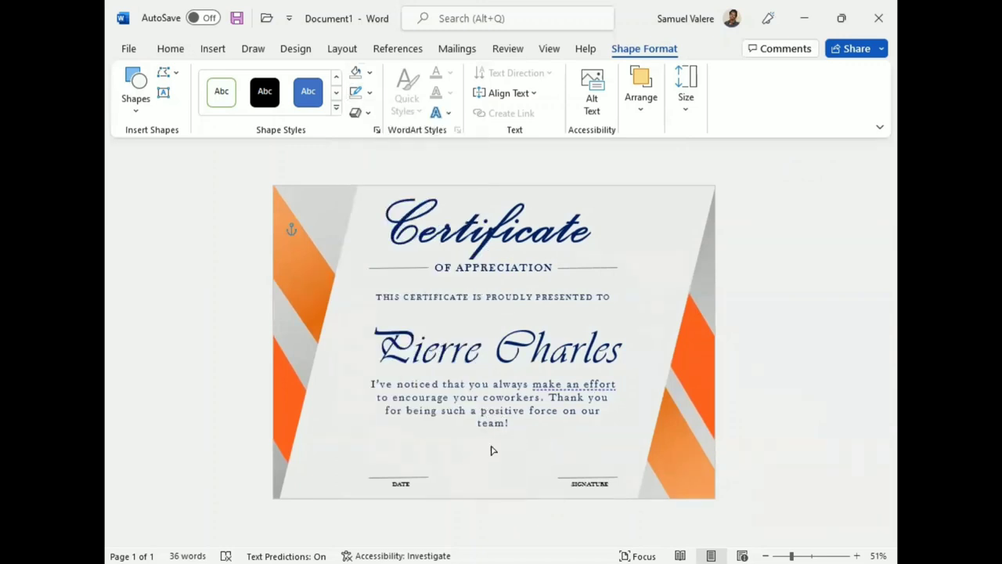
{"action": "left_click", "coordinate": [491, 469]}
{"action": "key", "text": "Delete"}
{"action": "left_click", "coordinate": [492, 473]}
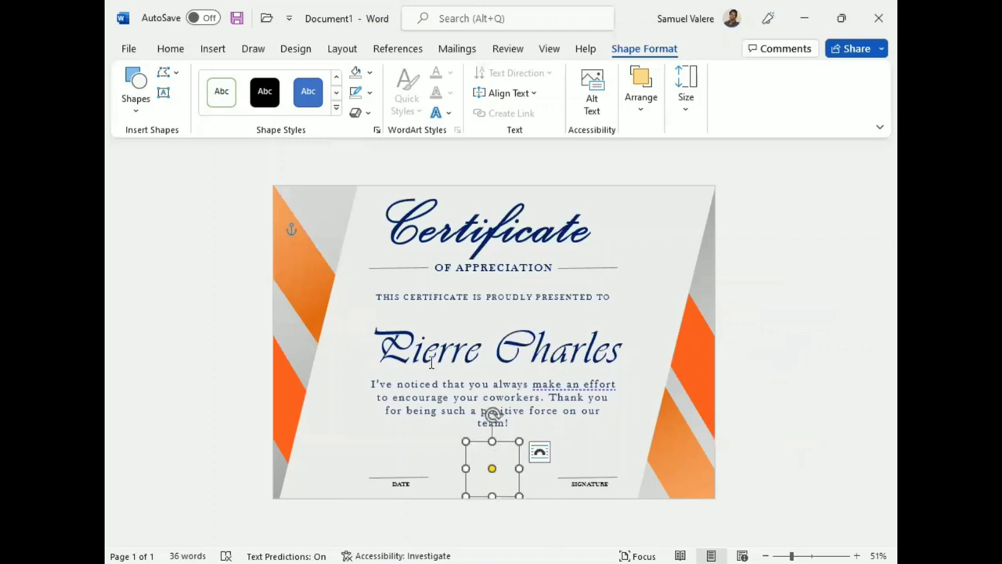
{"action": "left_click", "coordinate": [170, 49]}
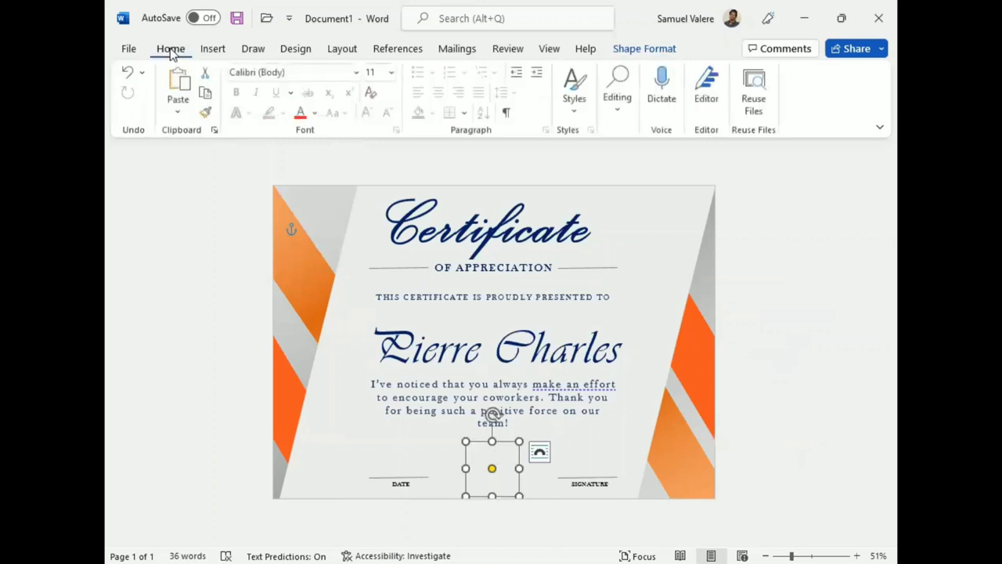
{"action": "left_click", "coordinate": [129, 73]}
Step: Resize the starburst seal slightly by its corner handle
{"action": "left_click", "coordinate": [494, 447]}
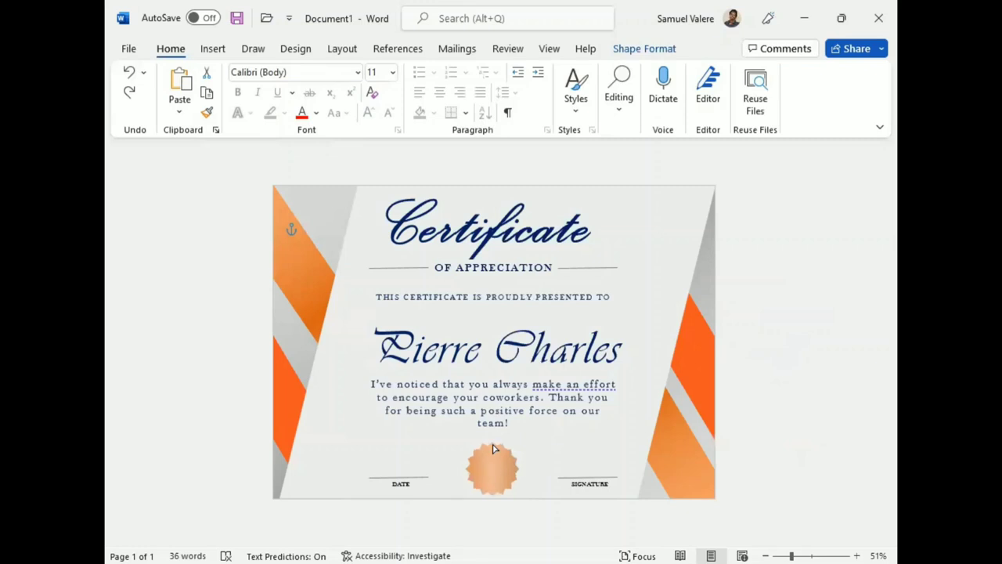
{"action": "left_click", "coordinate": [494, 449]}
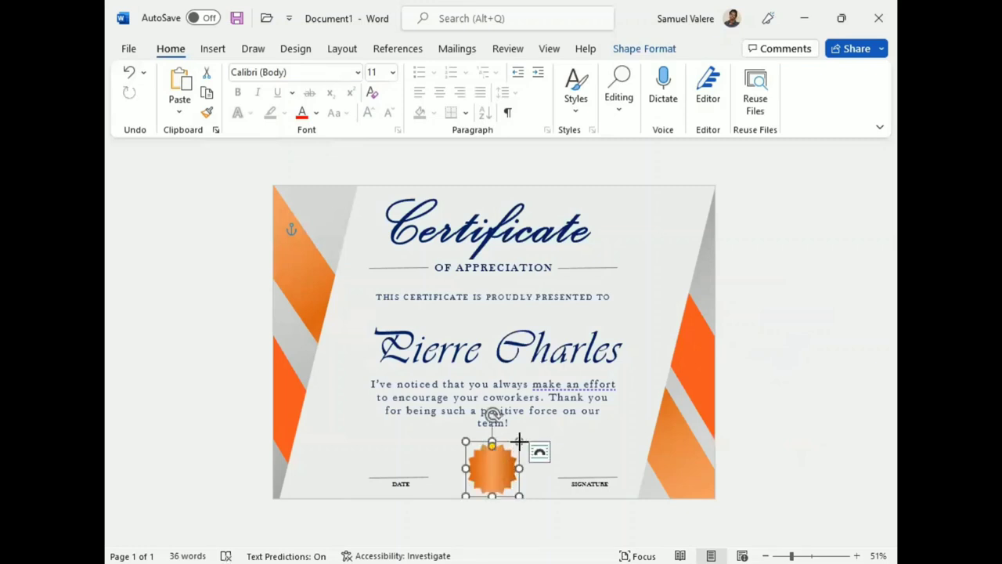
{"action": "left_click_drag", "start_coordinate": [519, 442], "coordinate": [491, 462]}
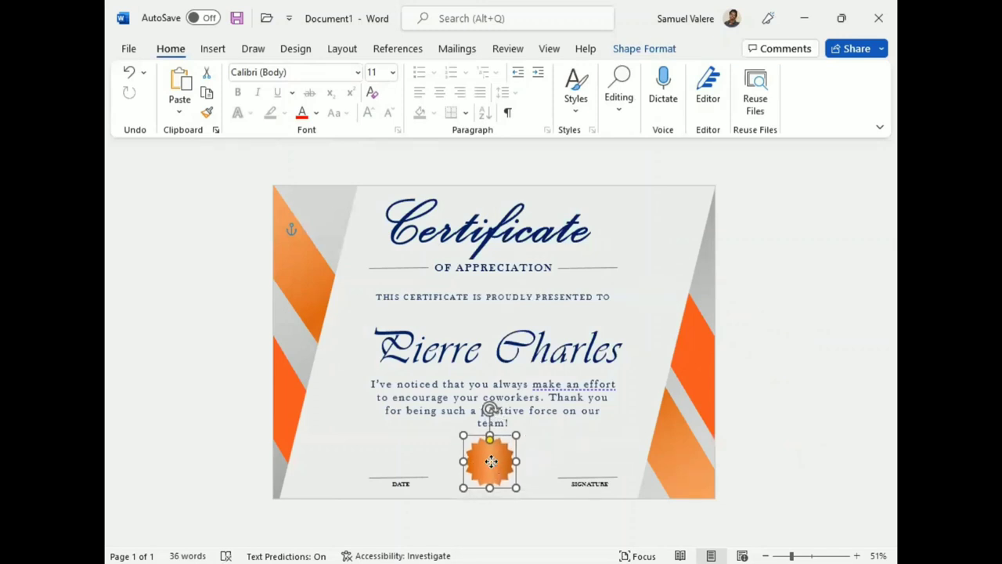
Step: Draw a block-arrow ribbon shape over the seal
{"action": "left_click", "coordinate": [212, 49]}
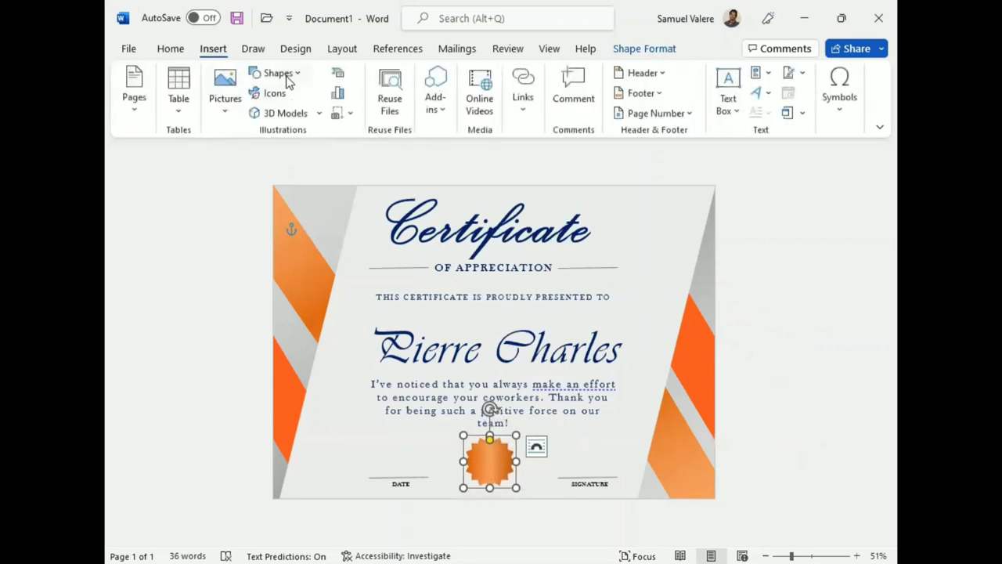
{"action": "left_click", "coordinate": [291, 76]}
{"action": "left_click", "coordinate": [362, 373]}
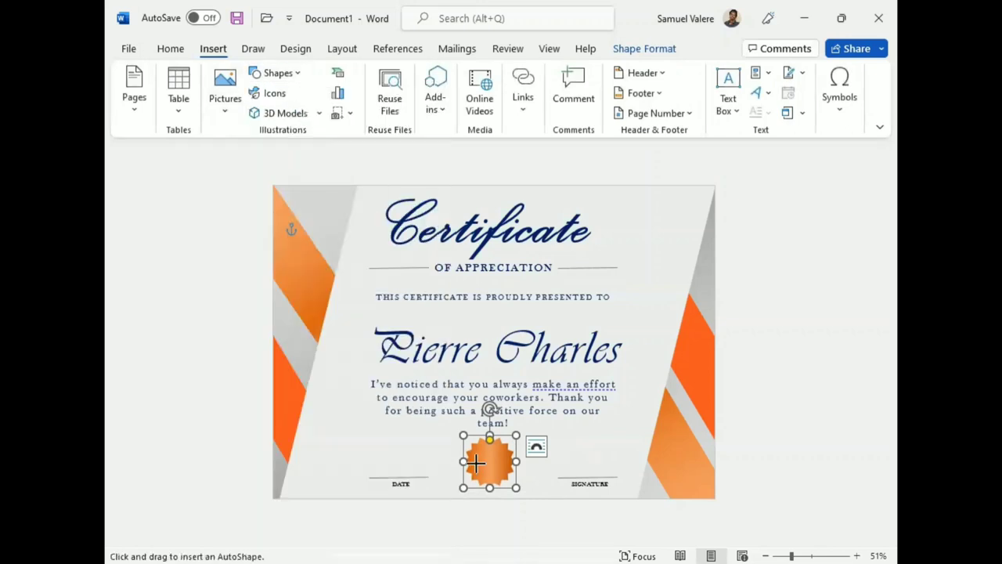
{"action": "mouse_move", "coordinate": [475, 464]}
{"action": "left_mouse_down"}
{"action": "mouse_move", "coordinate": [511, 487]}
{"action": "mouse_move", "coordinate": [491, 478]}
{"action": "mouse_move", "coordinate": [493, 490]}
{"action": "left_mouse_up"}
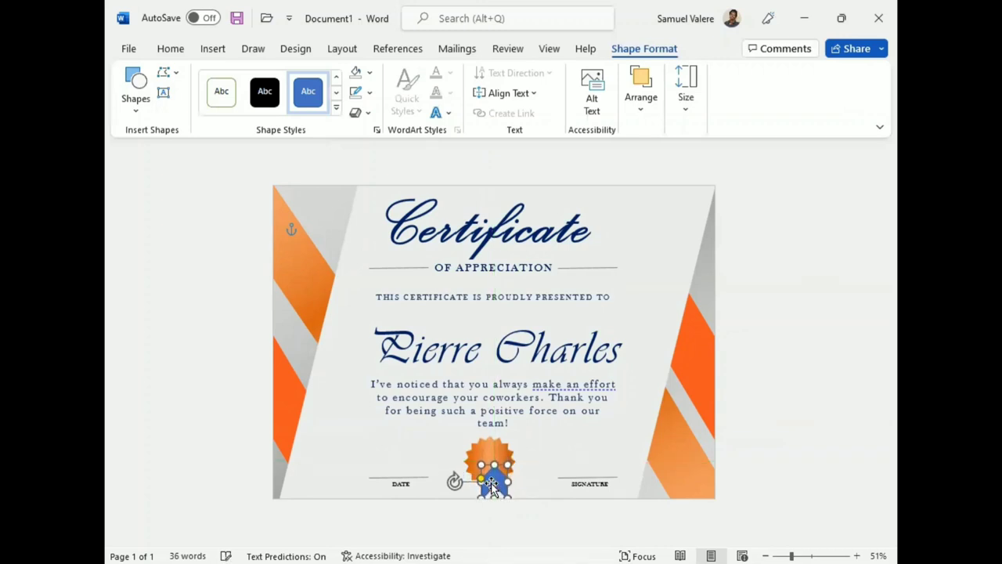
Step: Give the ribbon no outline and an orange fill
{"action": "left_click", "coordinate": [371, 97]}
{"action": "left_click", "coordinate": [374, 307]}
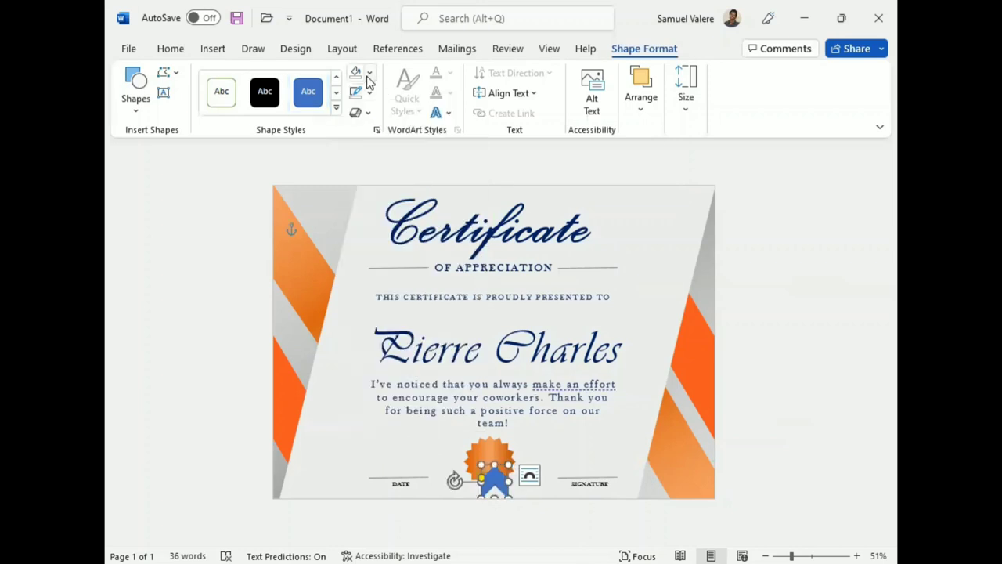
{"action": "left_click", "coordinate": [371, 75]}
{"action": "left_click", "coordinate": [352, 262]}
Step: Position the ribbon beneath the seal, undoing a trial rotation
{"action": "left_click", "coordinate": [641, 97]}
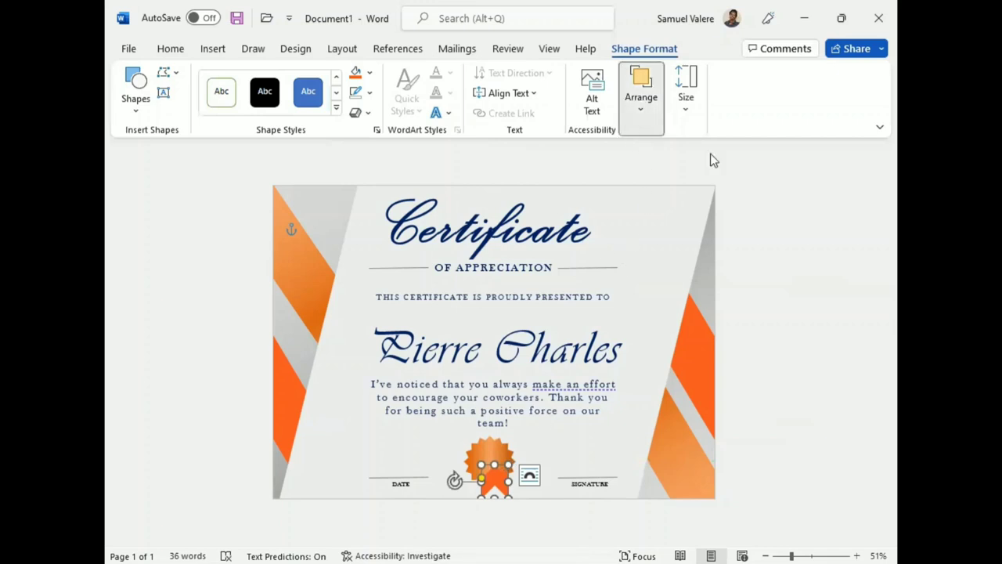
{"action": "left_click", "coordinate": [489, 454]}
{"action": "left_click_drag", "start_coordinate": [488, 454], "coordinate": [493, 452]}
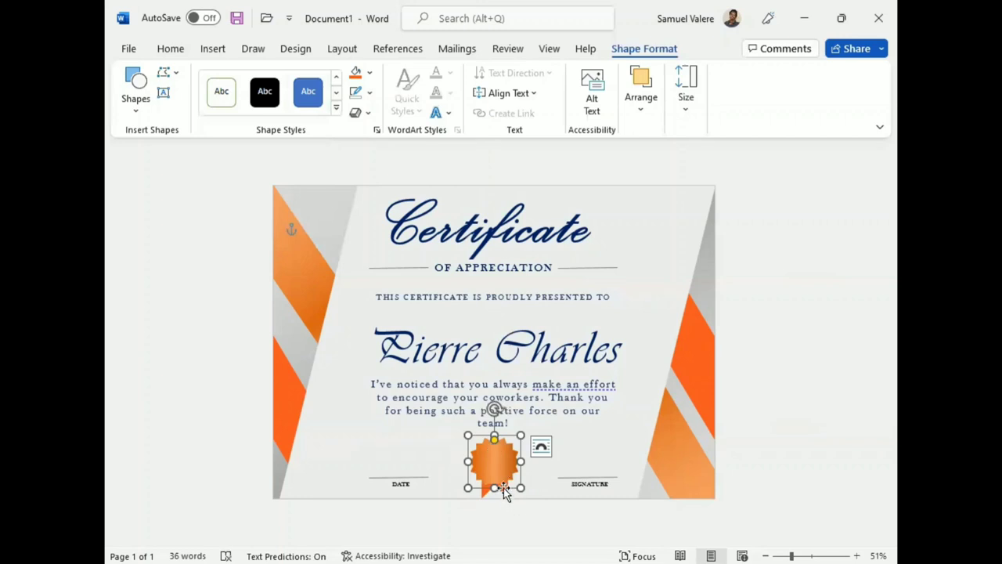
{"action": "left_click_drag", "start_coordinate": [504, 487], "coordinate": [502, 482]}
{"action": "key", "text": "ctrl+z"}
{"action": "key", "text": "ctrl+z"}
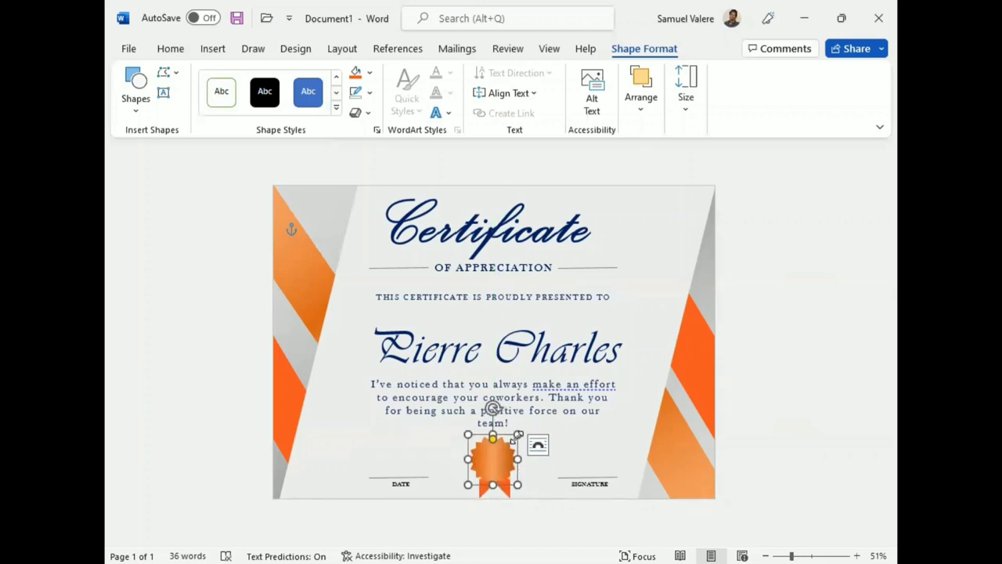
{"action": "key", "text": "ctrl+z"}
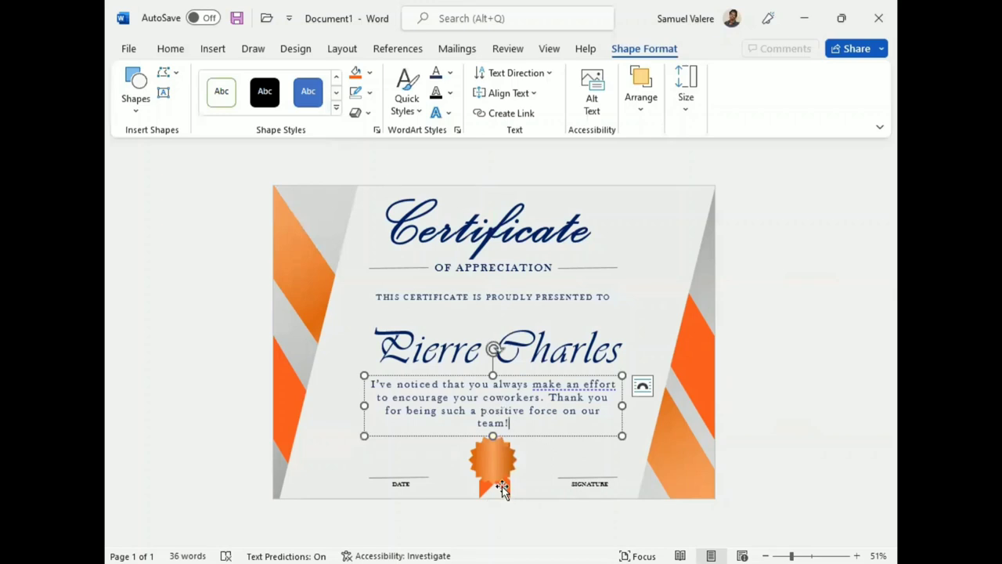
{"action": "left_click", "coordinate": [502, 486]}
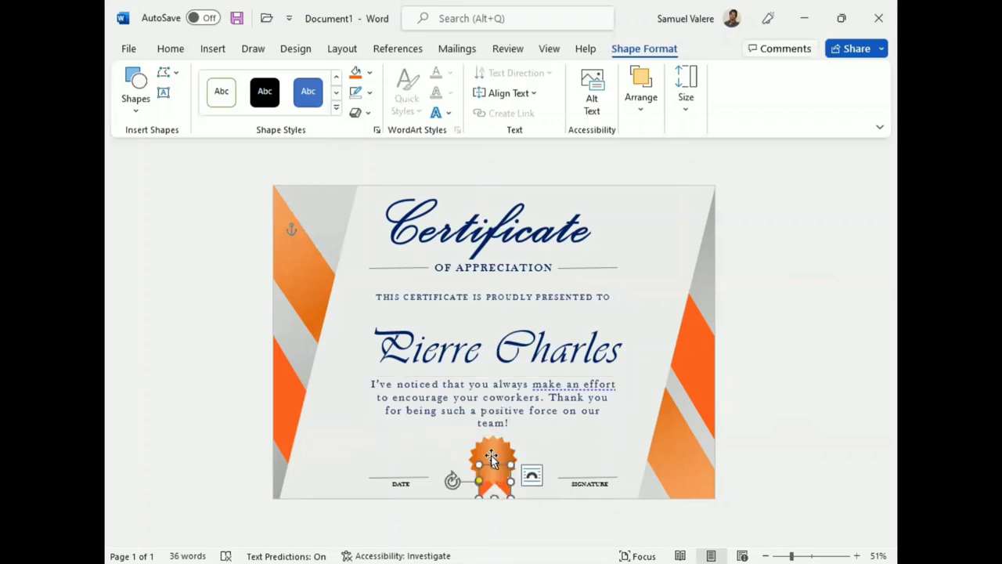
Step: Nudge the recipient name and message text boxes upward
{"action": "key", "text": "ctrl+z"}
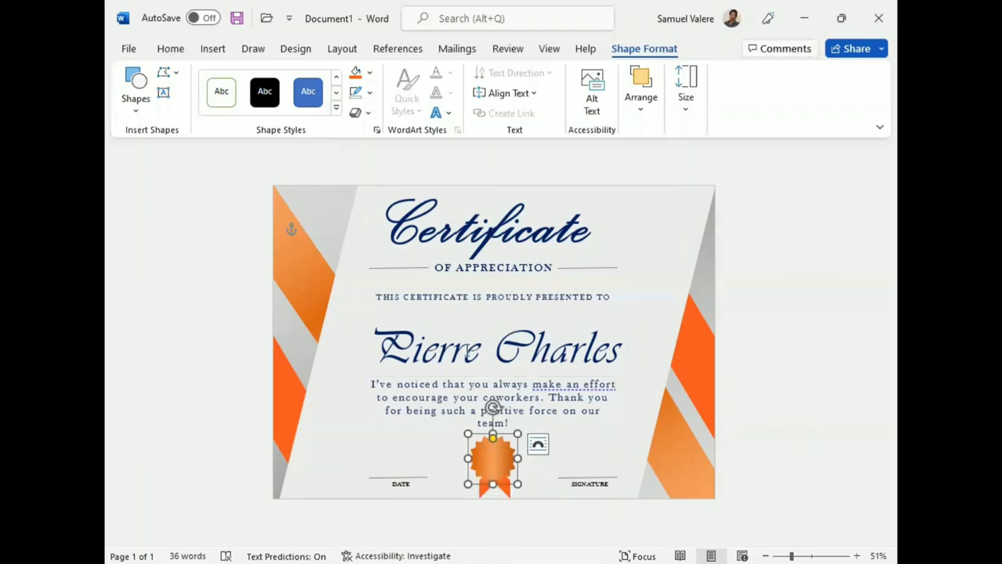
{"action": "left_click", "coordinate": [471, 316]}
{"action": "key", "text": "Up"}
{"action": "key", "text": "Up"}
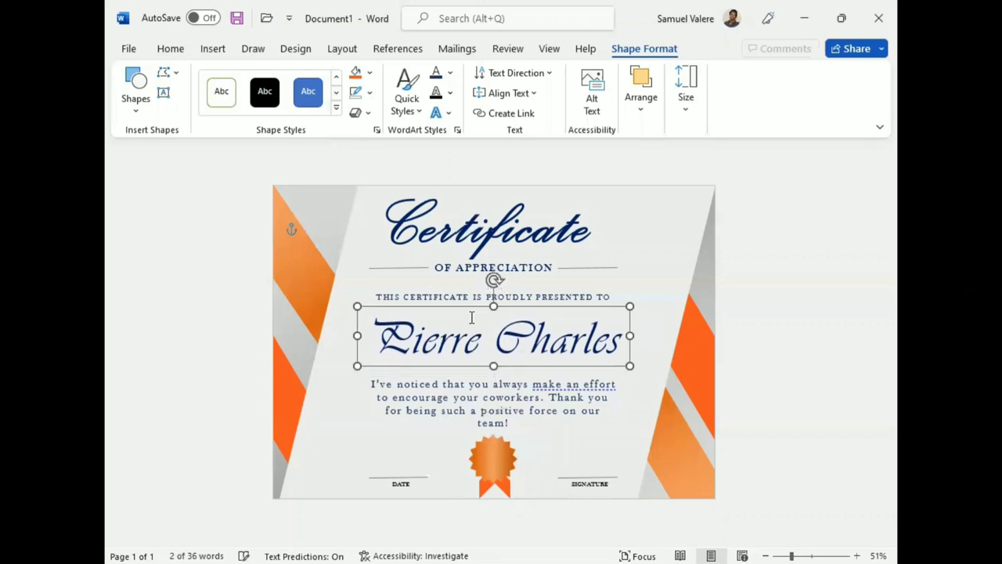
{"action": "key", "text": "Up"}
{"action": "key", "text": "Up"}
{"action": "key", "text": "Up"}
{"action": "left_click", "coordinate": [493, 407]}
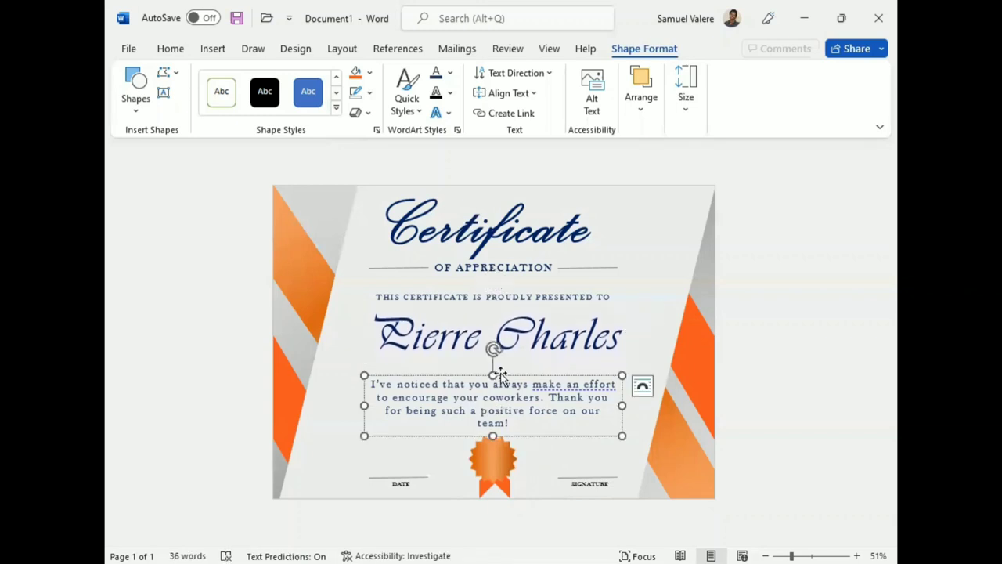
{"action": "left_click", "coordinate": [506, 369]}
{"action": "key", "text": "Up"}
{"action": "key", "text": "Up"}
{"action": "key", "text": "Up"}
{"action": "key", "text": "Up"}
{"action": "key", "text": "Up"}
{"action": "key", "text": "Up"}
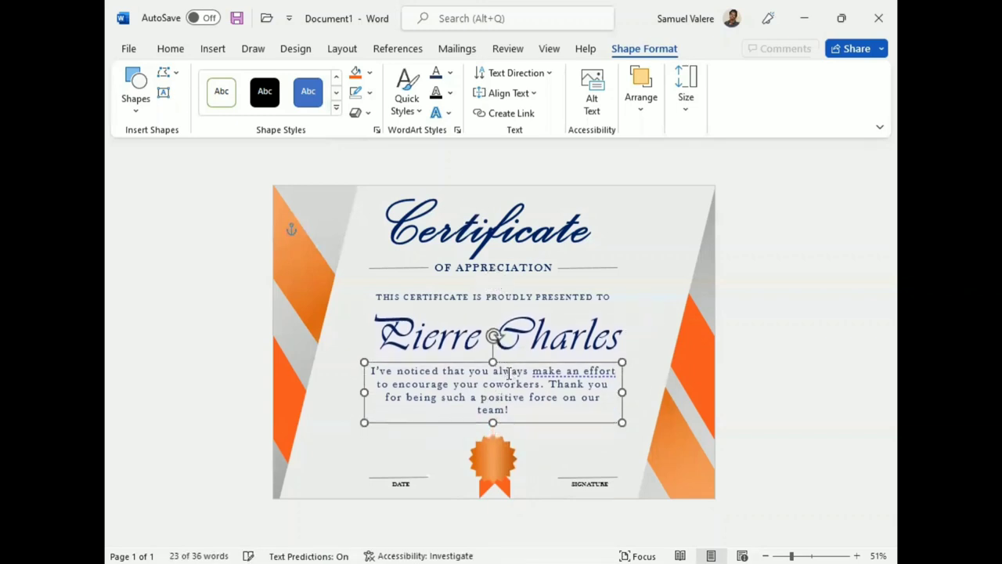
{"action": "key", "text": "Up"}
Step: Resize the ribboned seal and settle it between the Date and Signature lines
{"action": "left_click", "coordinate": [530, 463]}
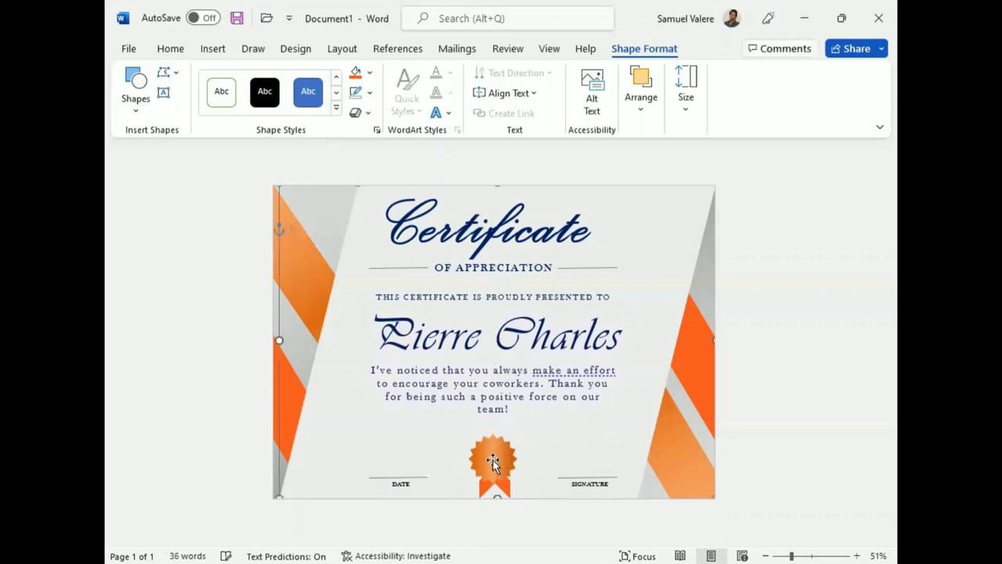
{"action": "left_click", "coordinate": [491, 460]}
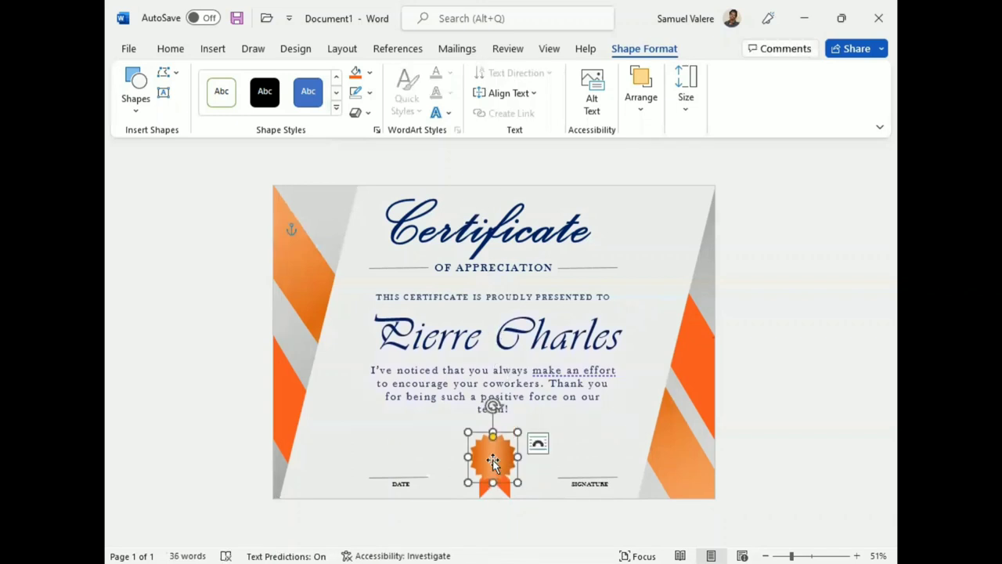
{"action": "left_click_drag", "start_coordinate": [516, 482], "coordinate": [494, 468]}
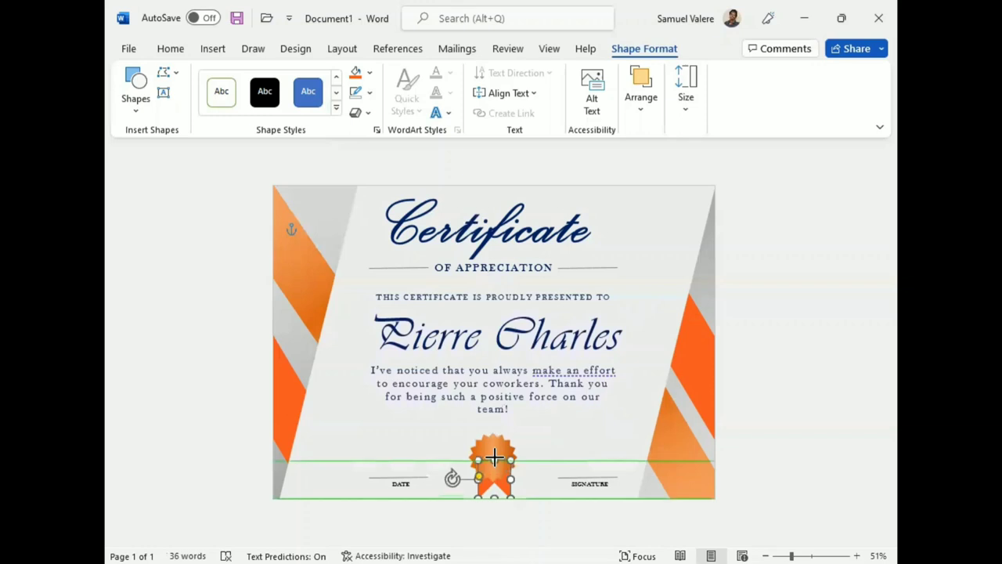
{"action": "left_click", "coordinate": [495, 459]}
{"action": "left_click", "coordinate": [495, 459]}
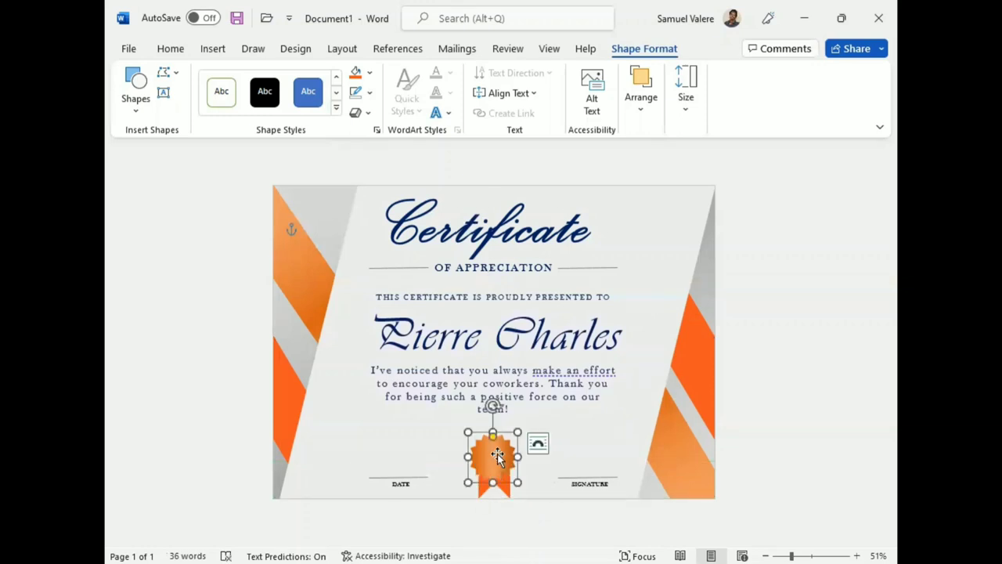
Step: Draw a circle centred over the middle of the starburst seal
{"action": "left_click", "coordinate": [136, 101]}
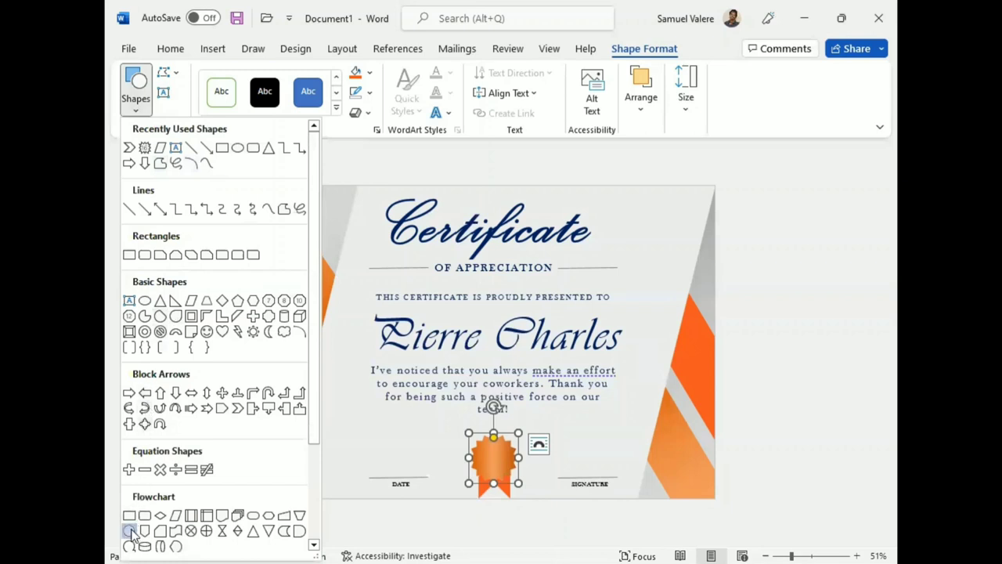
{"action": "left_click", "coordinate": [129, 531]}
{"action": "left_click_drag", "start_coordinate": [479, 448], "coordinate": [514, 477]}
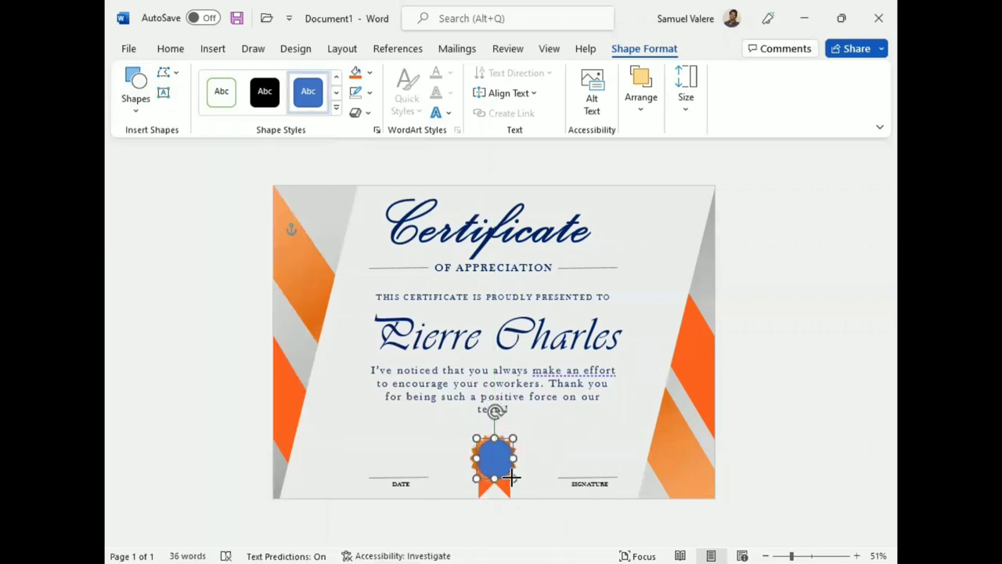
{"action": "left_click_drag", "start_coordinate": [506, 460], "coordinate": [494, 463]}
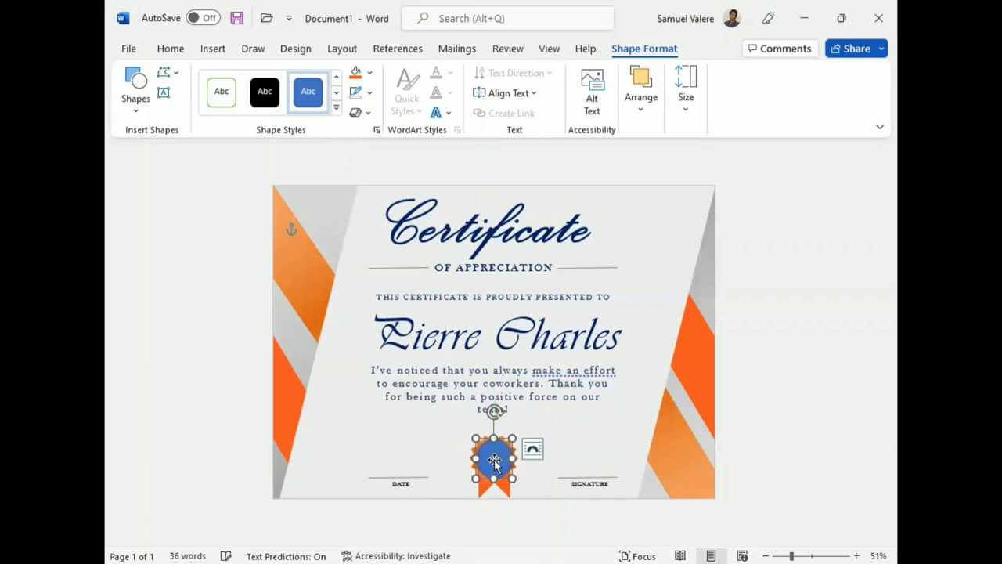
Step: Give the centre circle no outline and a solid orange fill
{"action": "left_click", "coordinate": [369, 92]}
{"action": "left_click", "coordinate": [354, 76]}
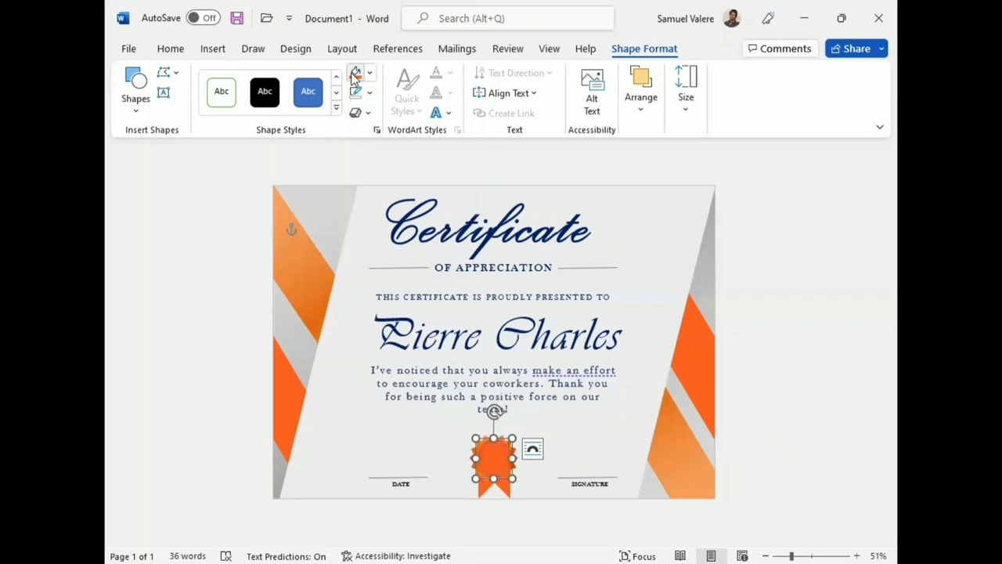
{"action": "left_click", "coordinate": [791, 428]}
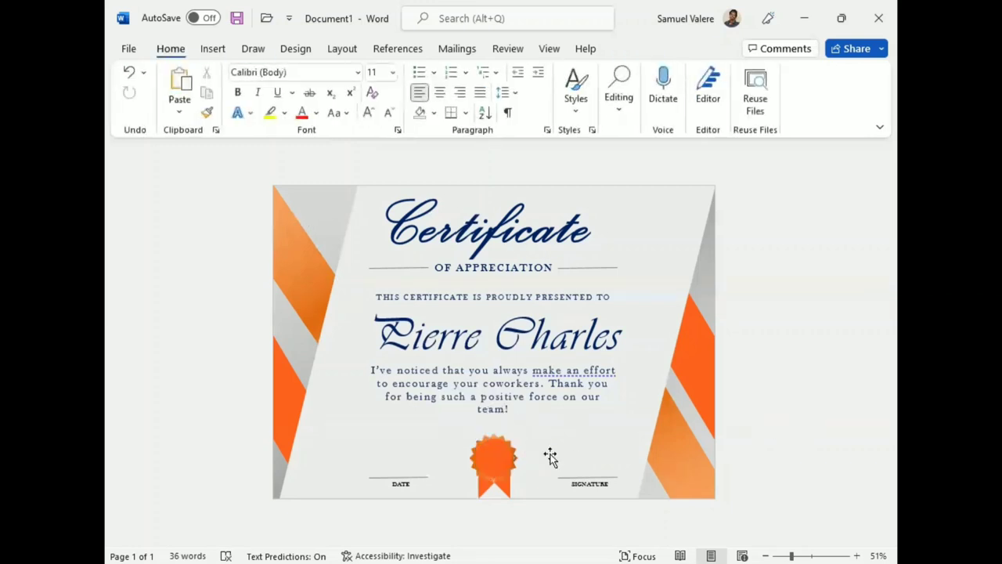
{"action": "left_click", "coordinate": [497, 459]}
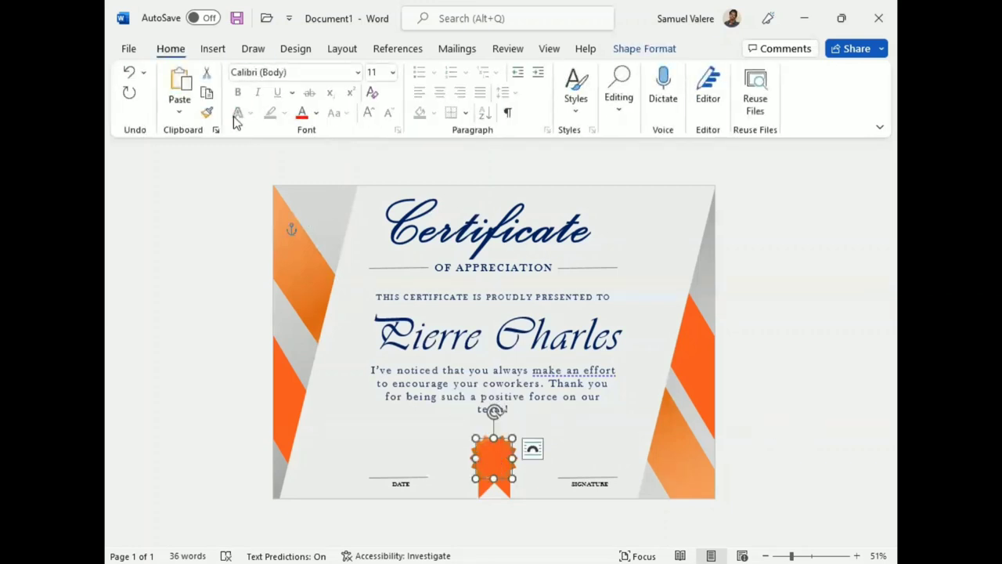
Step: Draw a text box over the orange badge and type Best
{"action": "left_click", "coordinate": [212, 49]}
{"action": "left_click", "coordinate": [278, 73]}
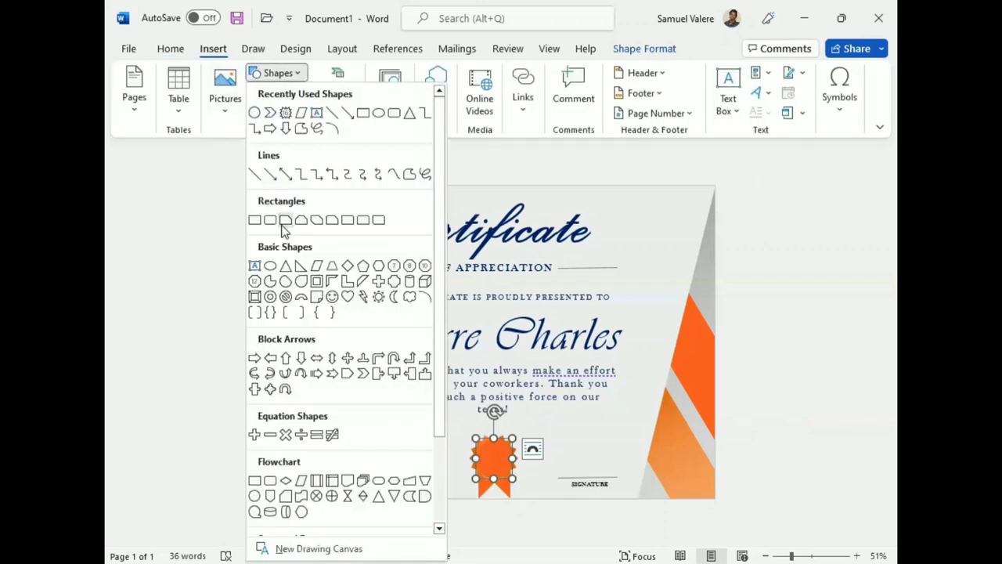
{"action": "left_click", "coordinate": [253, 264]}
{"action": "left_click_drag", "start_coordinate": [485, 450], "coordinate": [514, 462]}
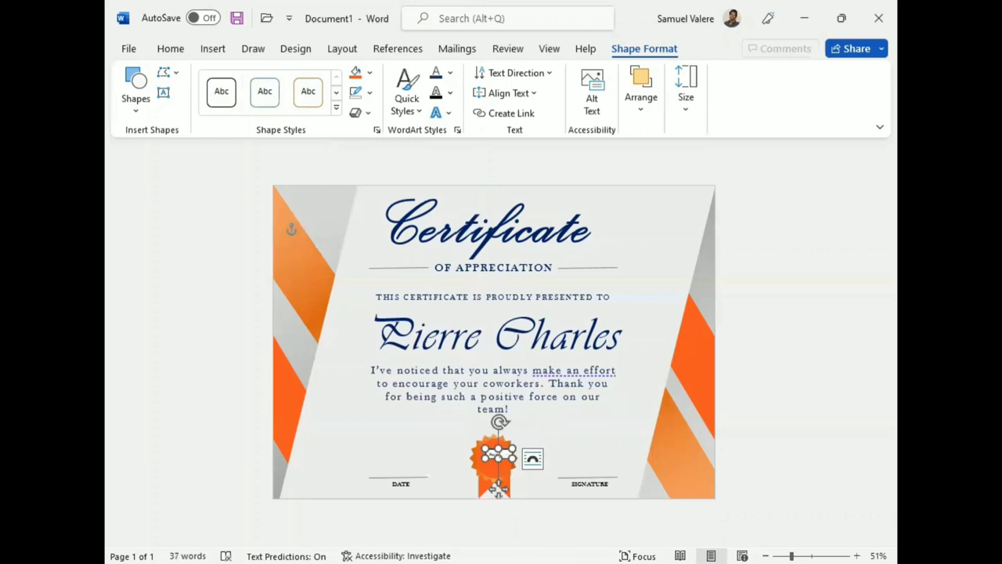
{"action": "left_click", "coordinate": [495, 452]}
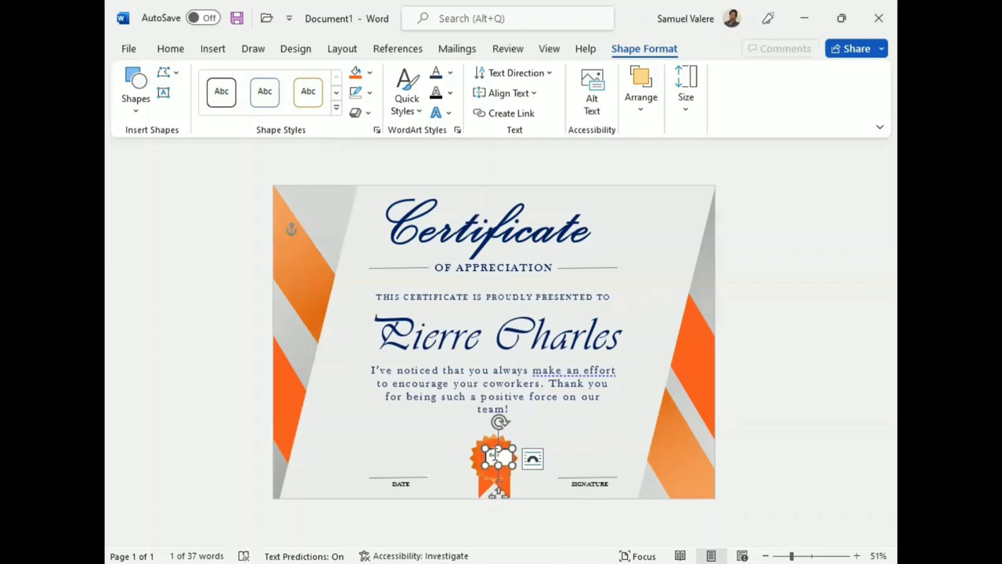
Step: Set the Best text to centred Baskerville Old Face, enlarged to 20 pt
{"action": "left_click", "coordinate": [170, 50]}
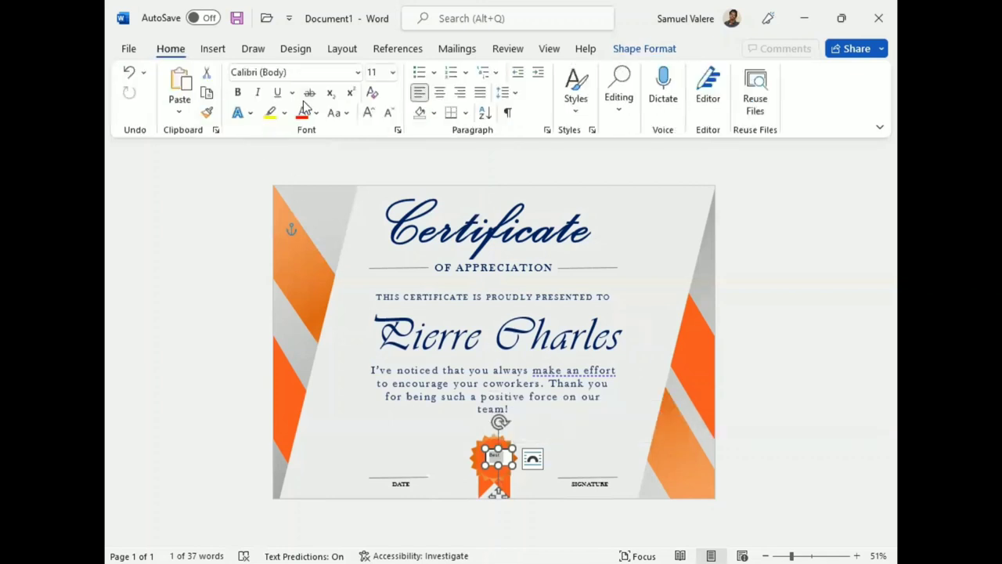
{"action": "left_click", "coordinate": [297, 72]}
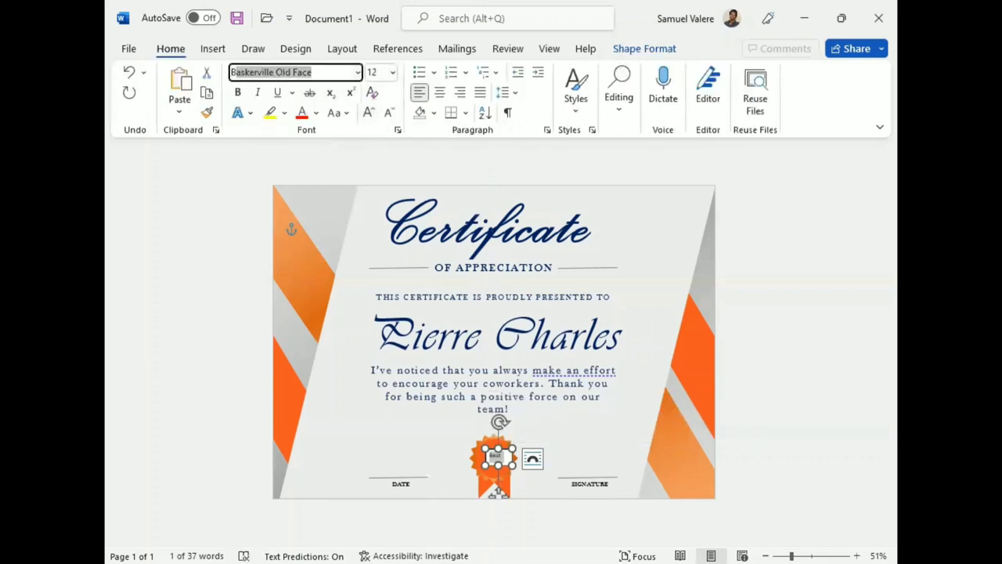
{"action": "key", "text": "Escape"}
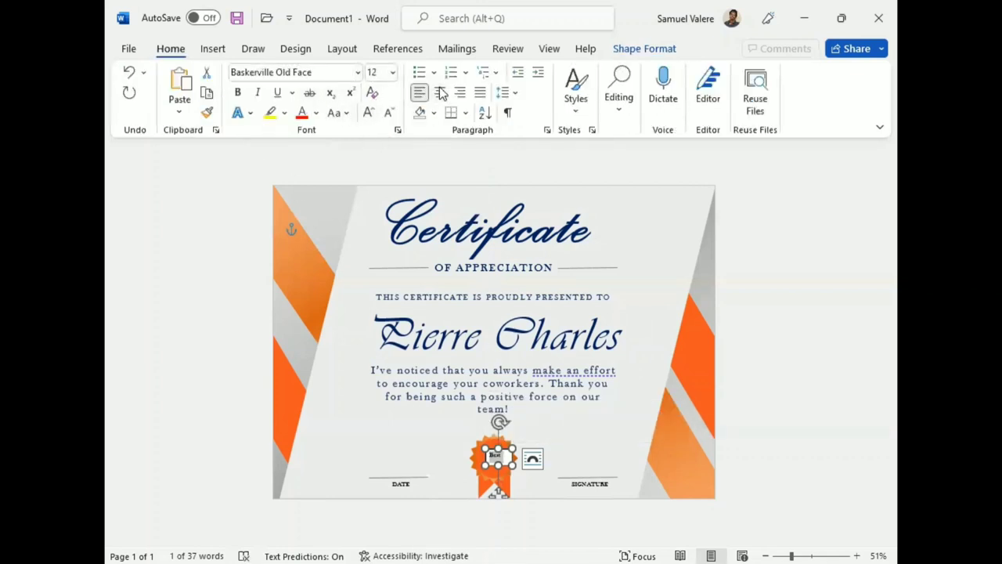
{"action": "left_click", "coordinate": [440, 92]}
{"action": "left_click", "coordinate": [369, 113]}
{"action": "left_click", "coordinate": [369, 112]}
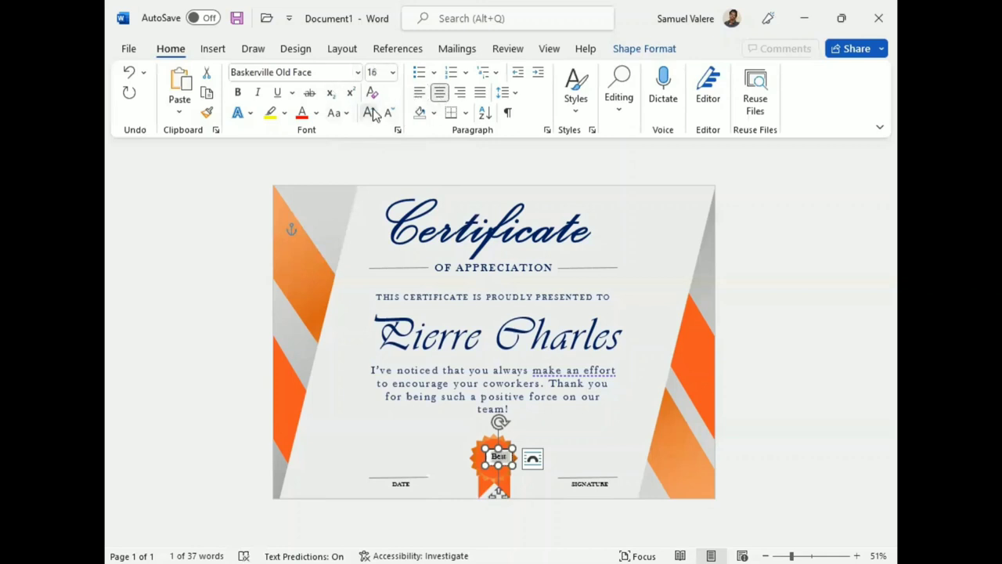
{"action": "left_click", "coordinate": [369, 113]}
{"action": "left_click", "coordinate": [369, 113]}
{"action": "left_click", "coordinate": [661, 49]}
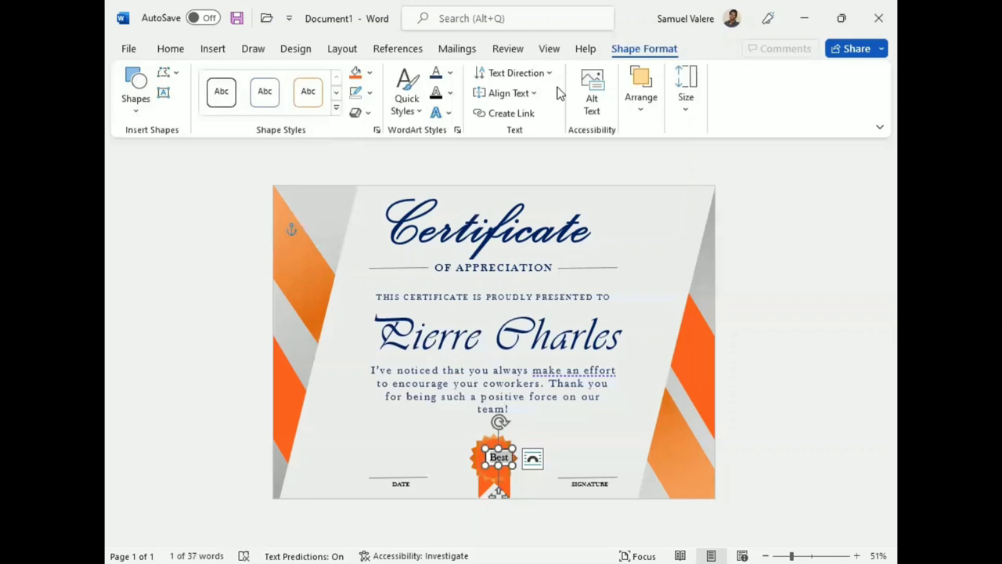
Step: Make the text box outline-free and unfilled, with orange text
{"action": "left_click", "coordinate": [369, 93]}
{"action": "left_click", "coordinate": [365, 307]}
{"action": "left_click", "coordinate": [369, 72]}
{"action": "left_click", "coordinate": [359, 286]}
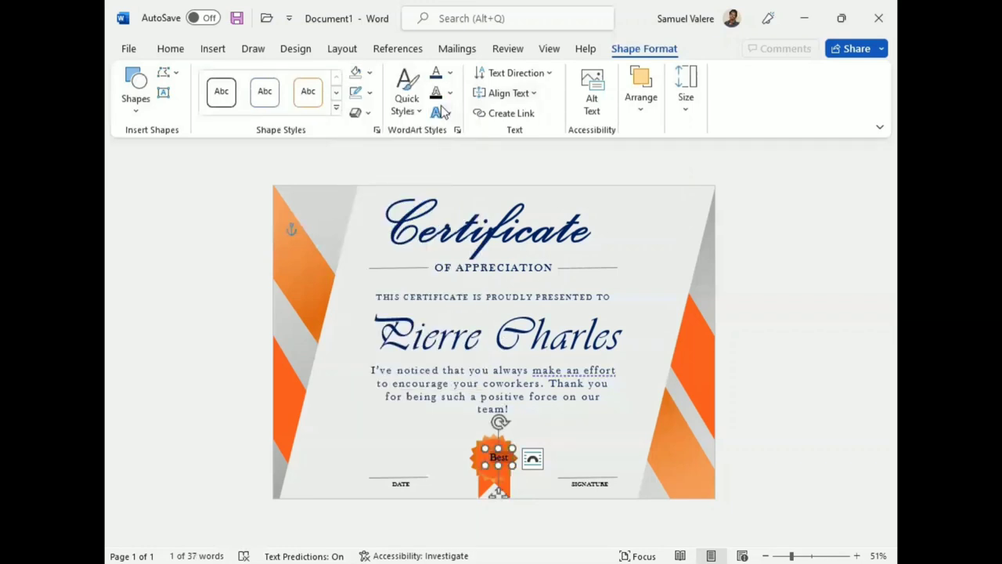
{"action": "left_click", "coordinate": [452, 78]}
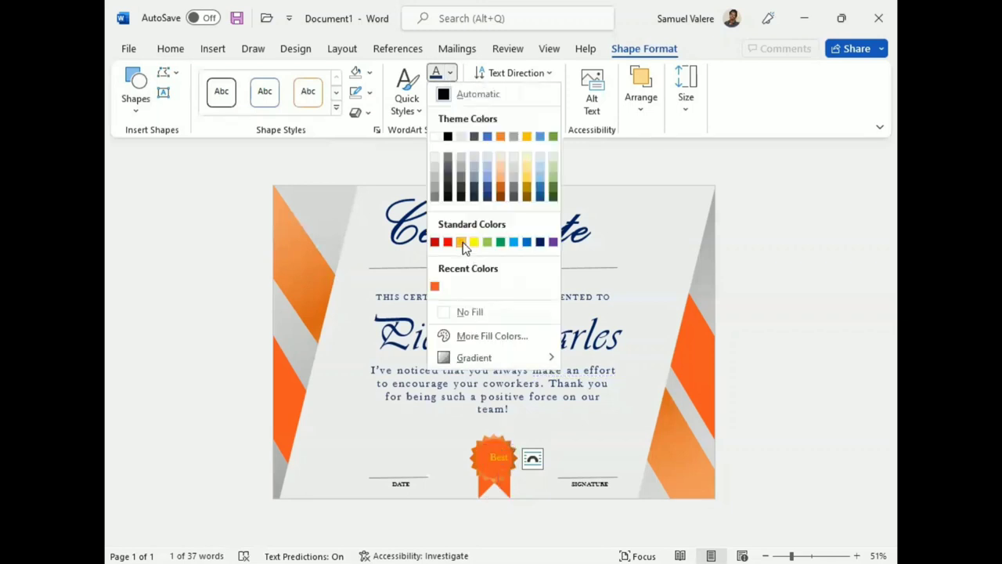
{"action": "left_click", "coordinate": [463, 242]}
Step: Move the text box onto the seal's centre and widen it so 'Best Award' fits
{"action": "left_click_drag", "start_coordinate": [501, 452], "coordinate": [505, 454]}
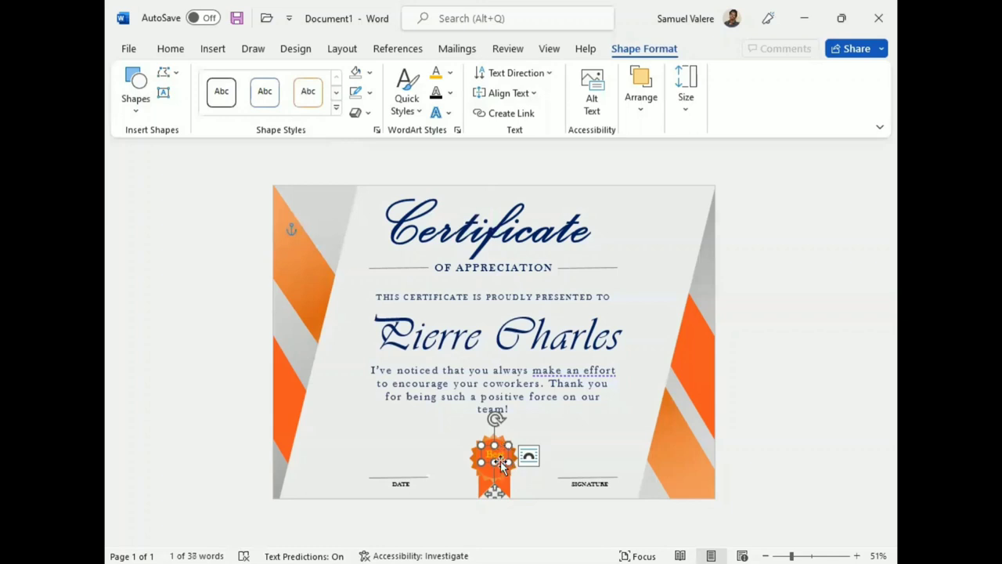
{"action": "left_click_drag", "start_coordinate": [505, 456], "coordinate": [499, 467]}
{"action": "left_click", "coordinate": [498, 468]}
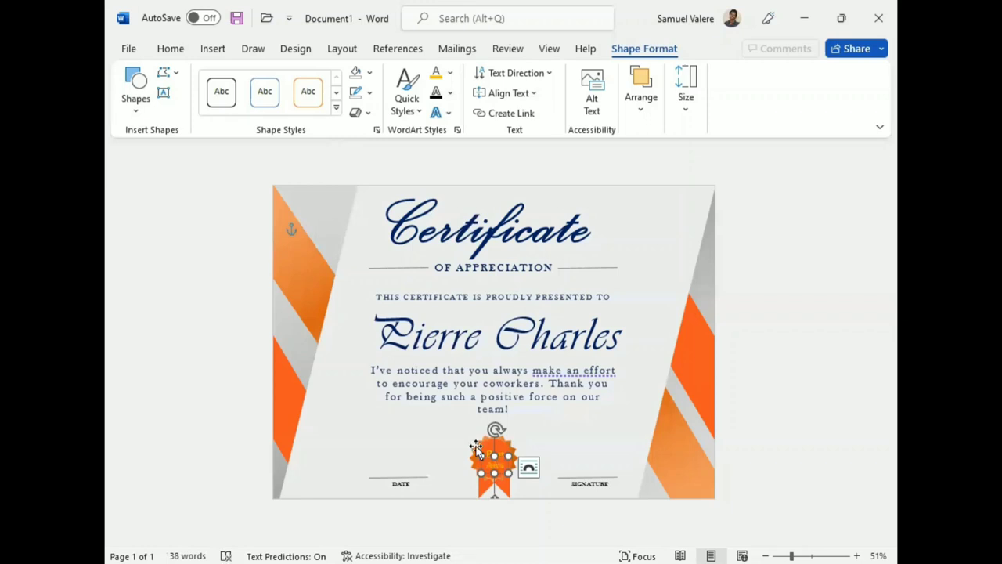
{"action": "mouse_move", "coordinate": [480, 464]}
{"action": "left_mouse_down"}
{"action": "mouse_move", "coordinate": [468, 465]}
{"action": "mouse_move", "coordinate": [500, 466]}
{"action": "left_mouse_up"}
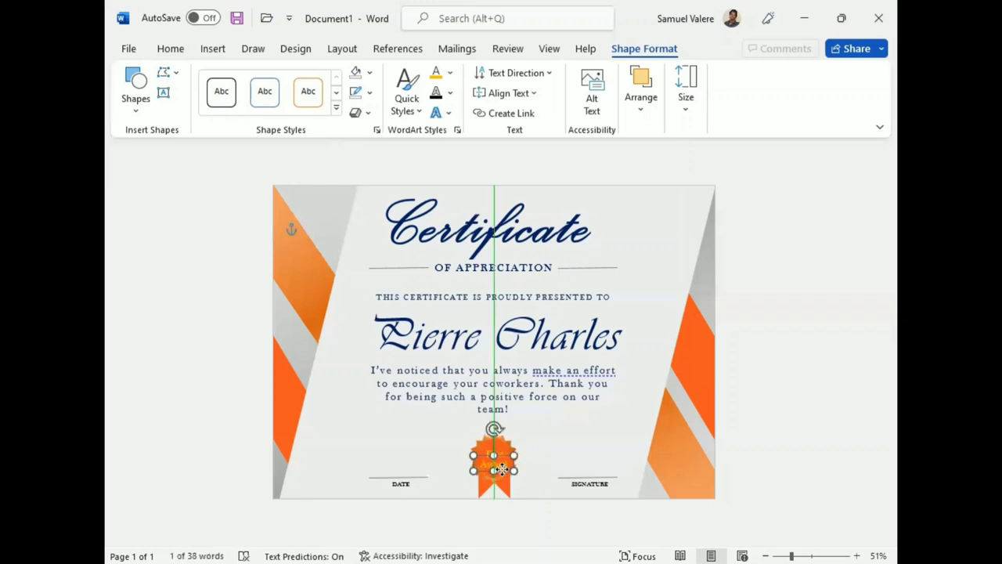
{"action": "left_click", "coordinate": [559, 429]}
{"action": "left_click", "coordinate": [514, 457]}
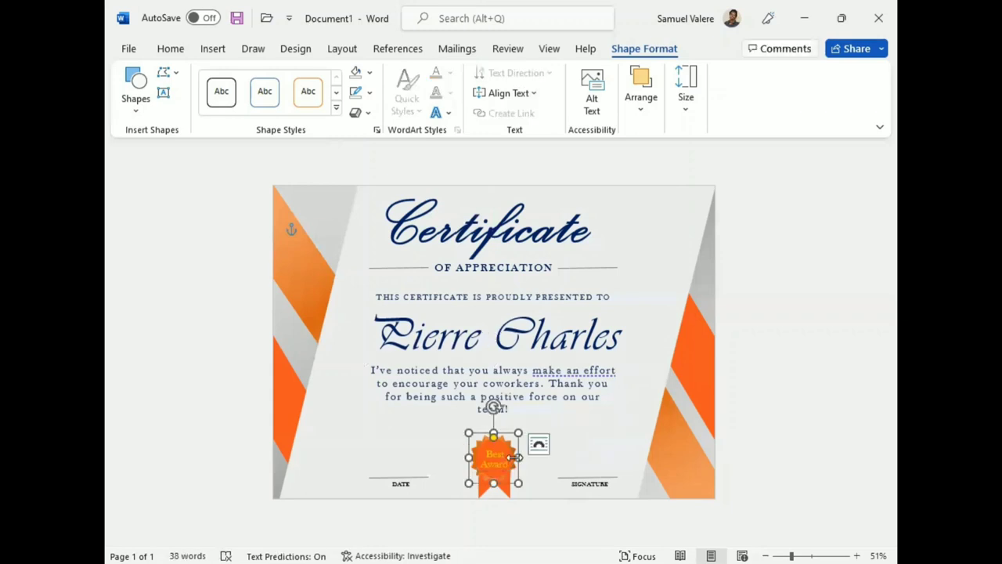
{"action": "left_click", "coordinate": [369, 72]}
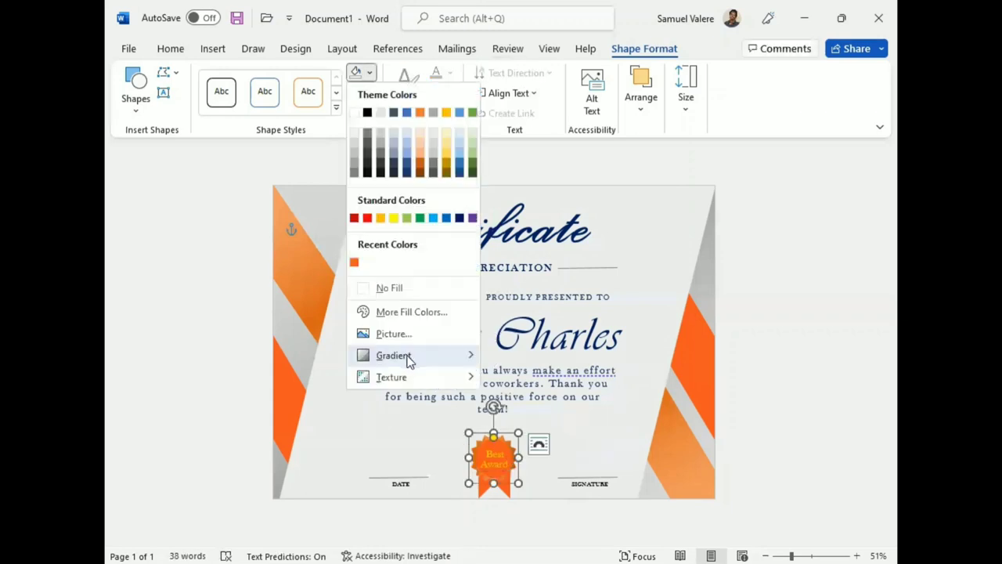
Step: Set the seal's first and 89% gradient stops to a golden colour
{"action": "mouse_move", "coordinate": [407, 360]}
{"action": "left_click", "coordinate": [544, 542]}
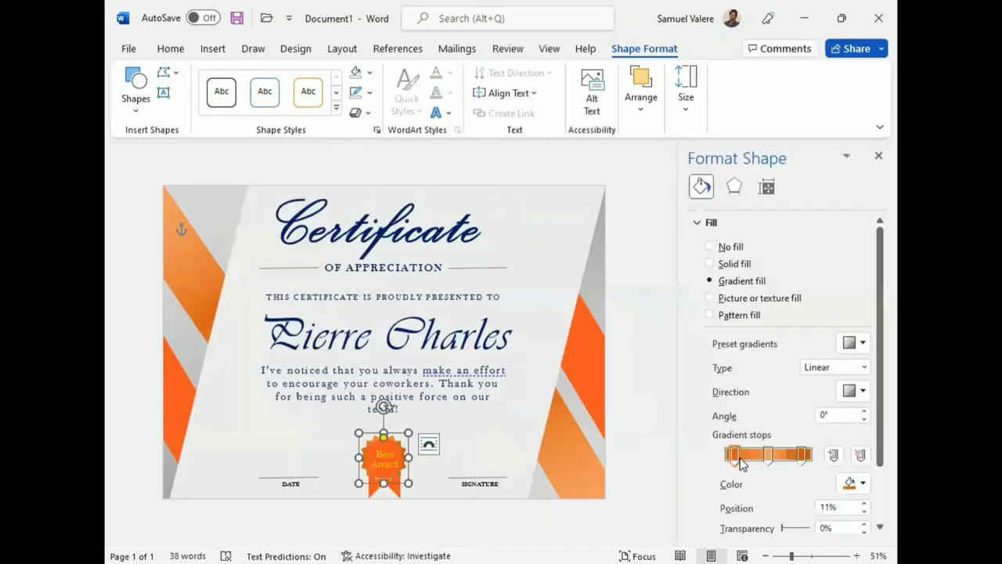
{"action": "left_click", "coordinate": [864, 484]}
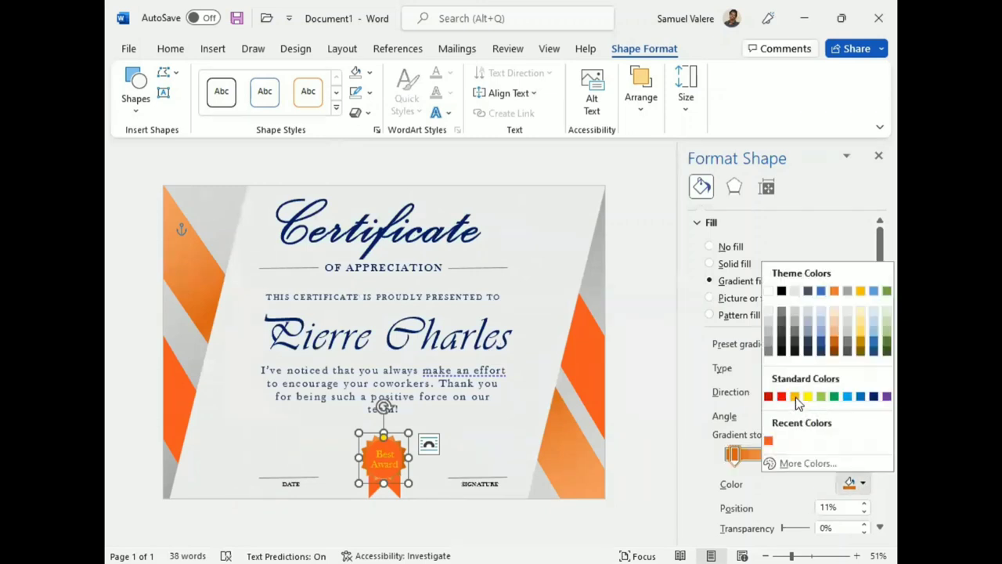
{"action": "left_click", "coordinate": [795, 396]}
{"action": "left_click", "coordinate": [804, 454]}
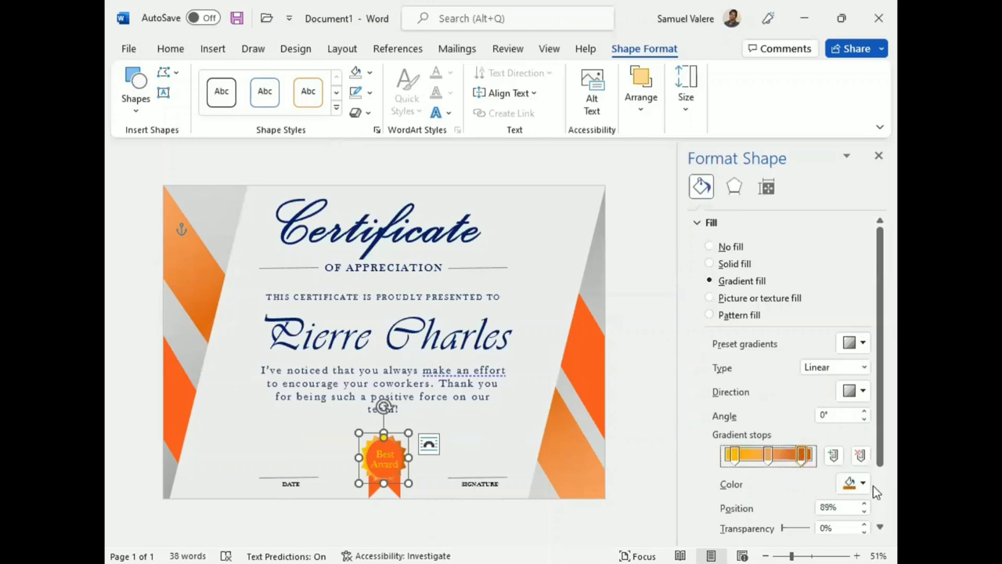
{"action": "left_click", "coordinate": [863, 483]}
{"action": "left_click", "coordinate": [795, 397]}
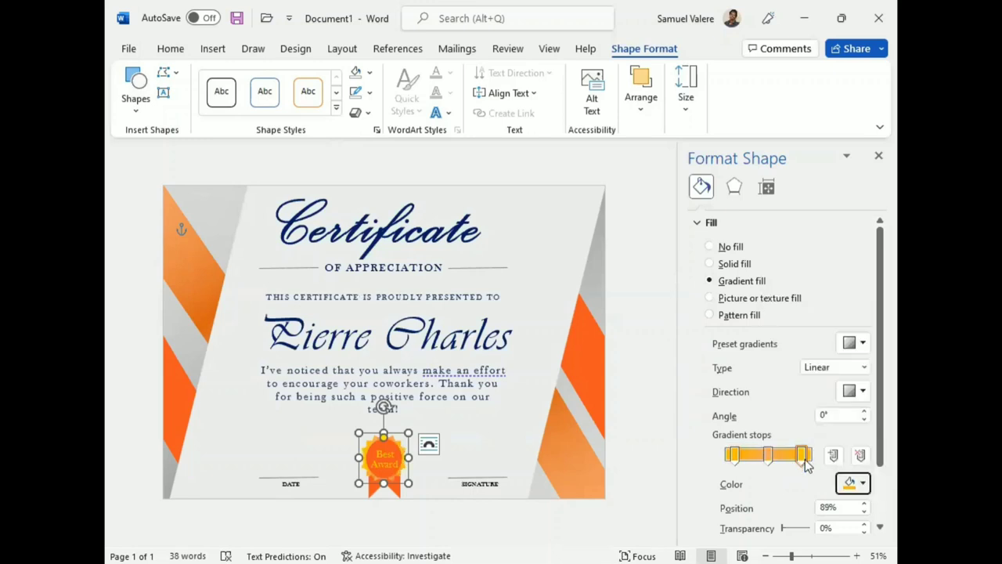
Step: Drag the left and right gradient stops out to the ends of the bar
{"action": "left_click", "coordinate": [734, 455]}
{"action": "left_click", "coordinate": [862, 483]}
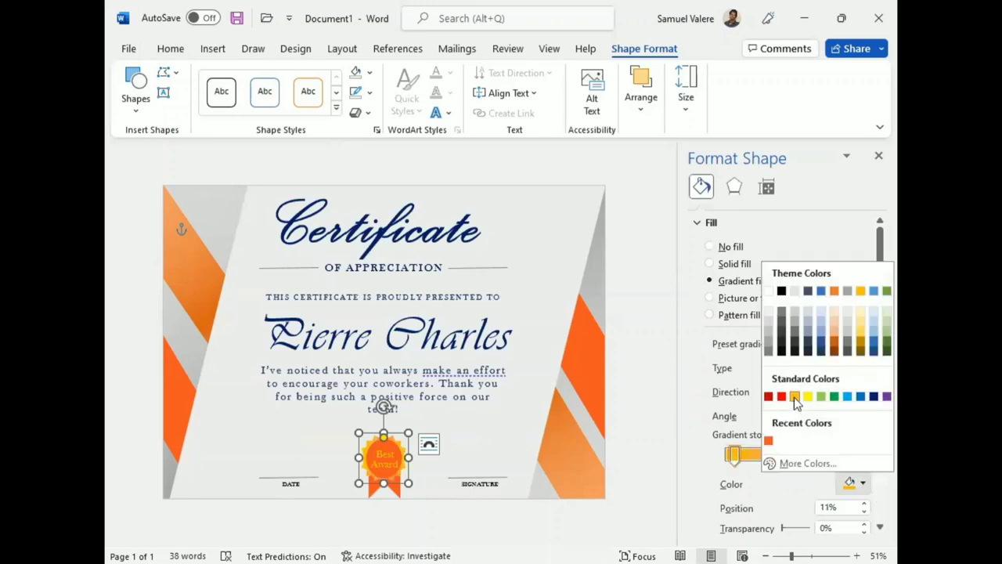
{"action": "left_click", "coordinate": [734, 461]}
{"action": "left_click_drag", "start_coordinate": [736, 461], "coordinate": [728, 460]}
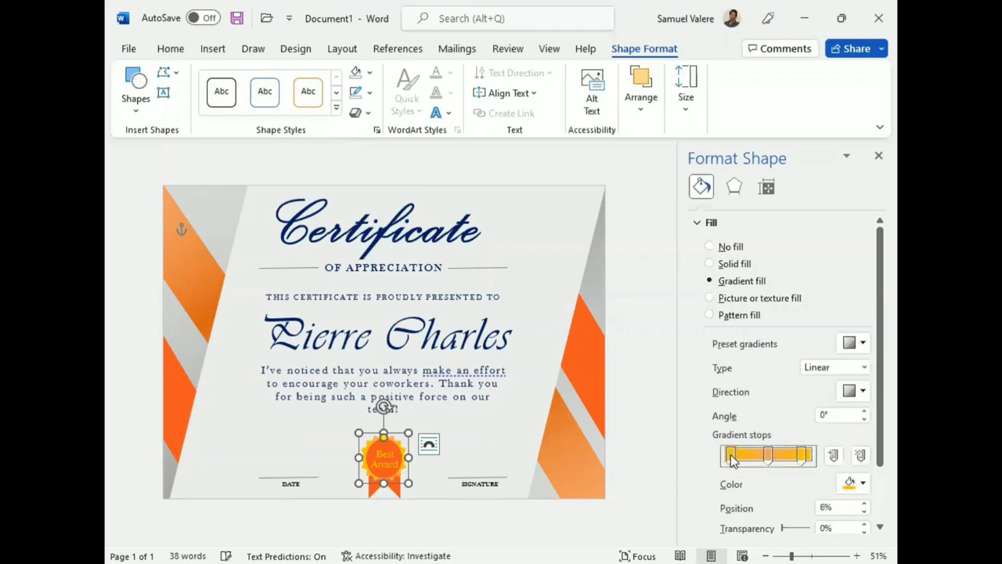
{"action": "left_click_drag", "start_coordinate": [801, 455], "coordinate": [811, 454]}
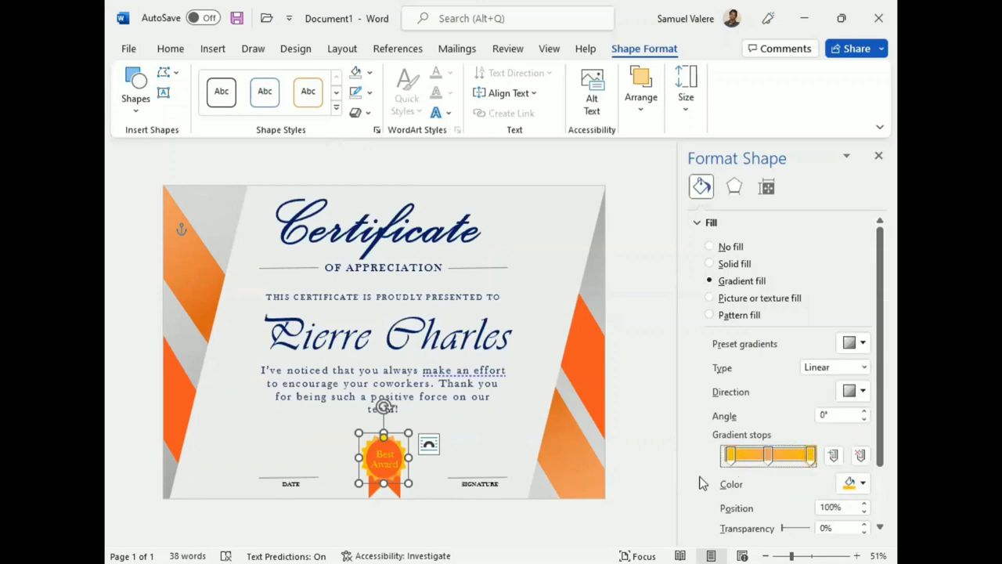
{"action": "scroll", "coordinate": [701, 477], "scroll_direction": "down", "scroll_amount": 1}
{"action": "scroll", "coordinate": [697, 469], "scroll_direction": "down", "scroll_amount": 1}
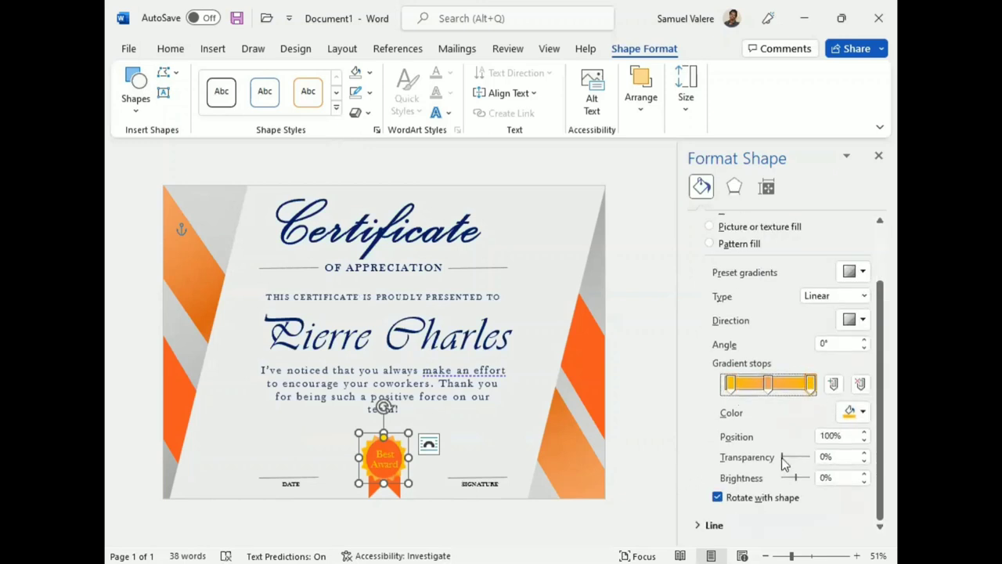
Step: Darken both end stops, the right one to -16% brightness, then view the finished certificate
{"action": "left_click", "coordinate": [864, 480]}
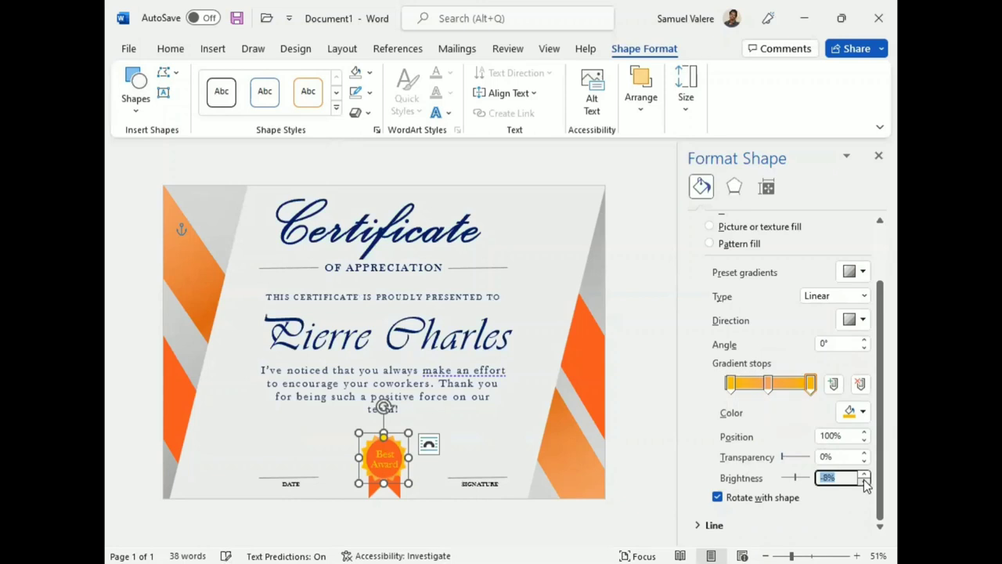
{"action": "left_click", "coordinate": [731, 384]}
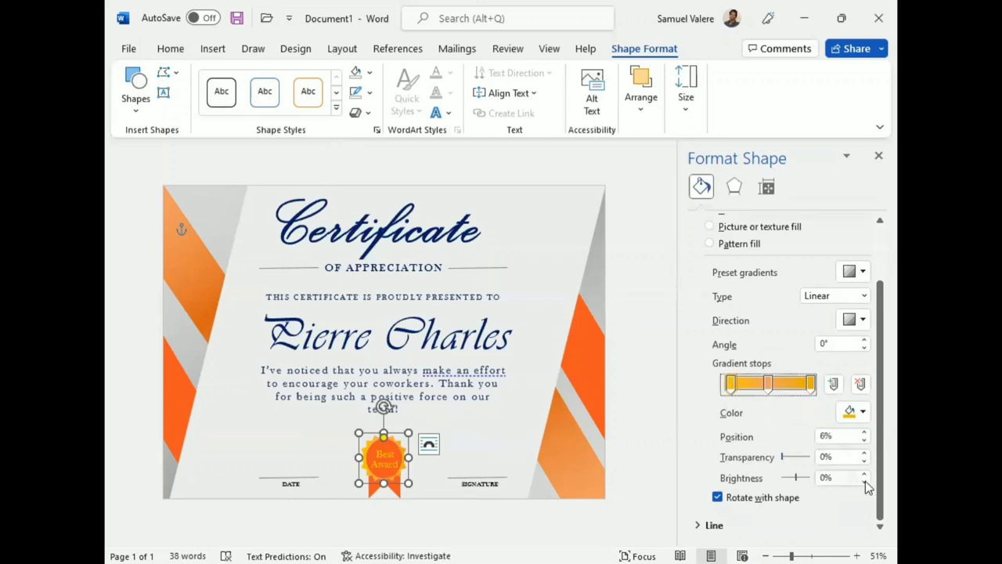
{"action": "left_click", "coordinate": [864, 481]}
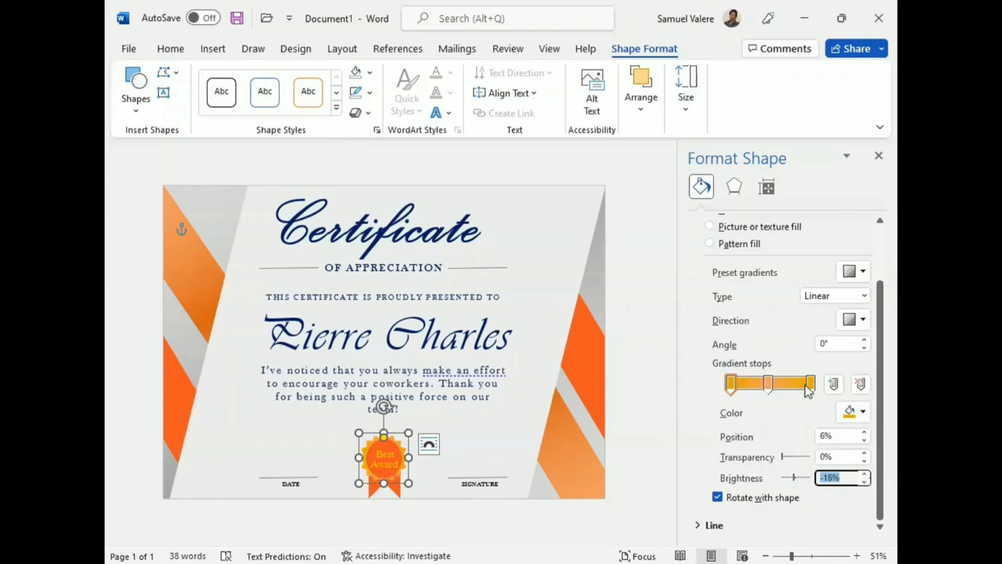
{"action": "left_click", "coordinate": [810, 384]}
{"action": "left_click", "coordinate": [864, 481]}
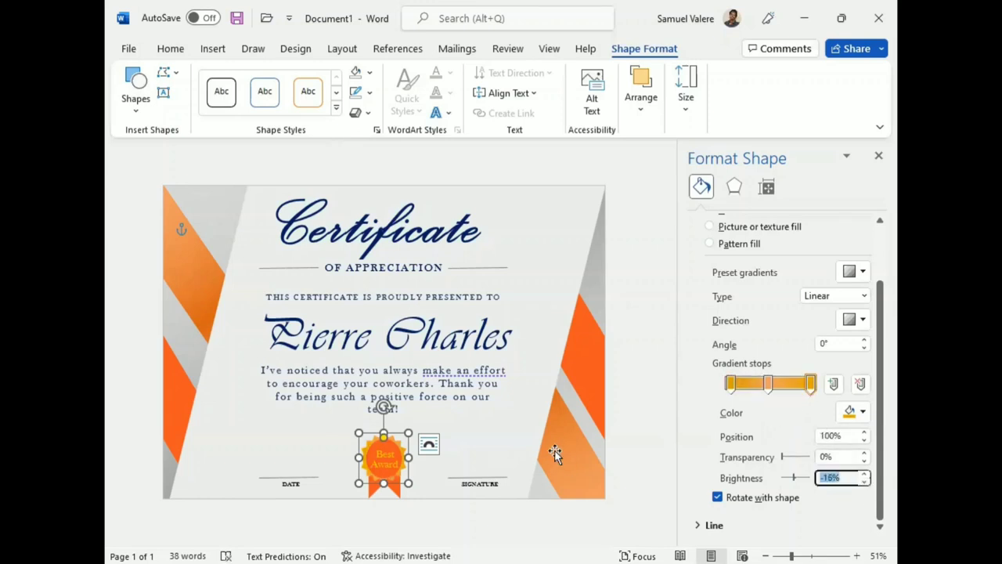
{"action": "left_click", "coordinate": [646, 416]}
{"action": "left_click", "coordinate": [878, 155]}
{"action": "left_click", "coordinate": [756, 293]}
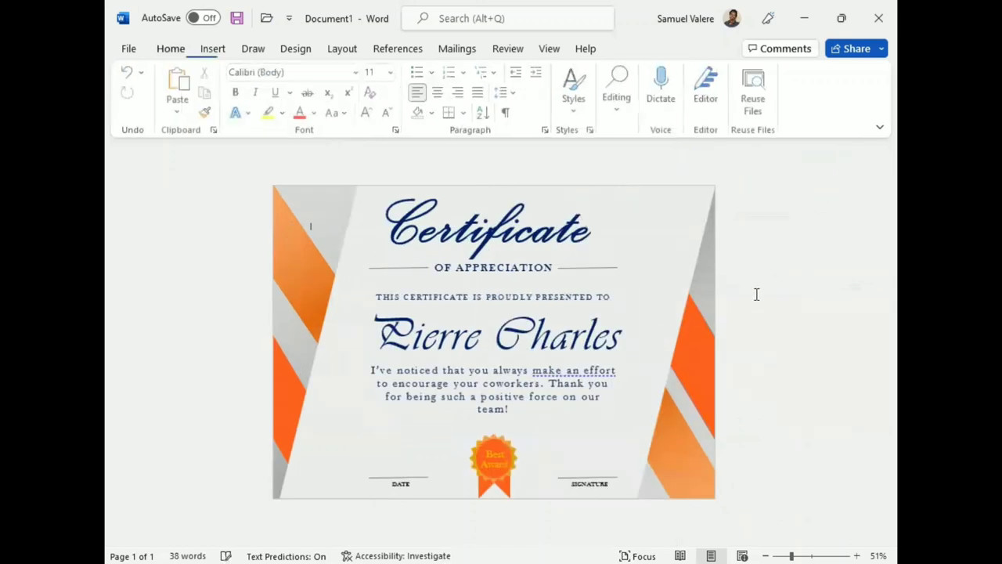